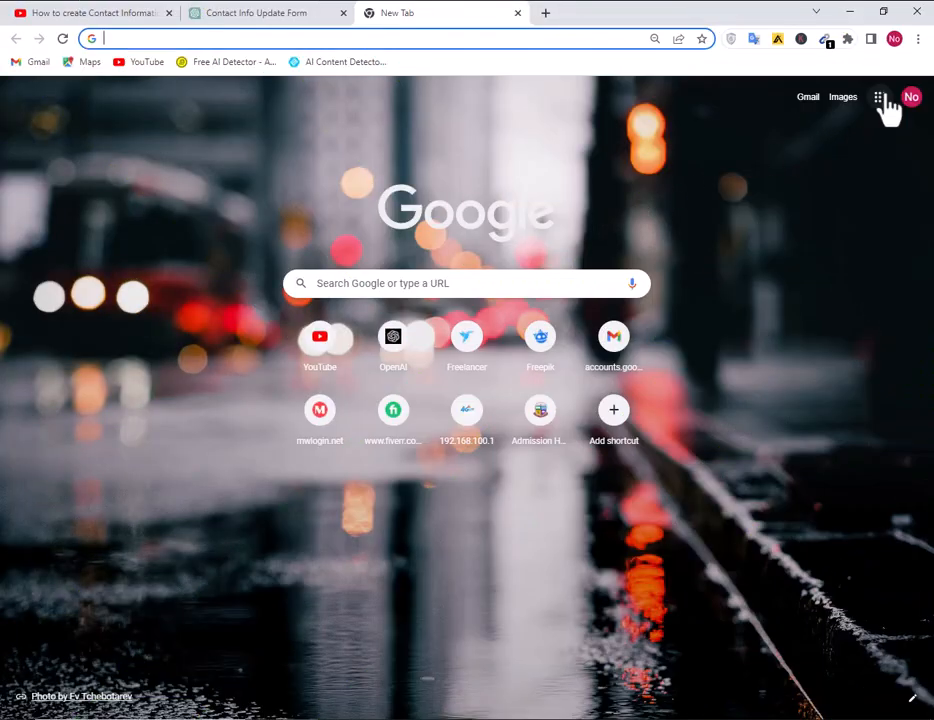
- Open Google Forms from the Google apps and start a new blank form
{"action": "left_click", "coordinate": [880, 99]}
{"action": "scroll", "coordinate": [841, 287], "scroll_direction": "down", "scroll_amount": 5}
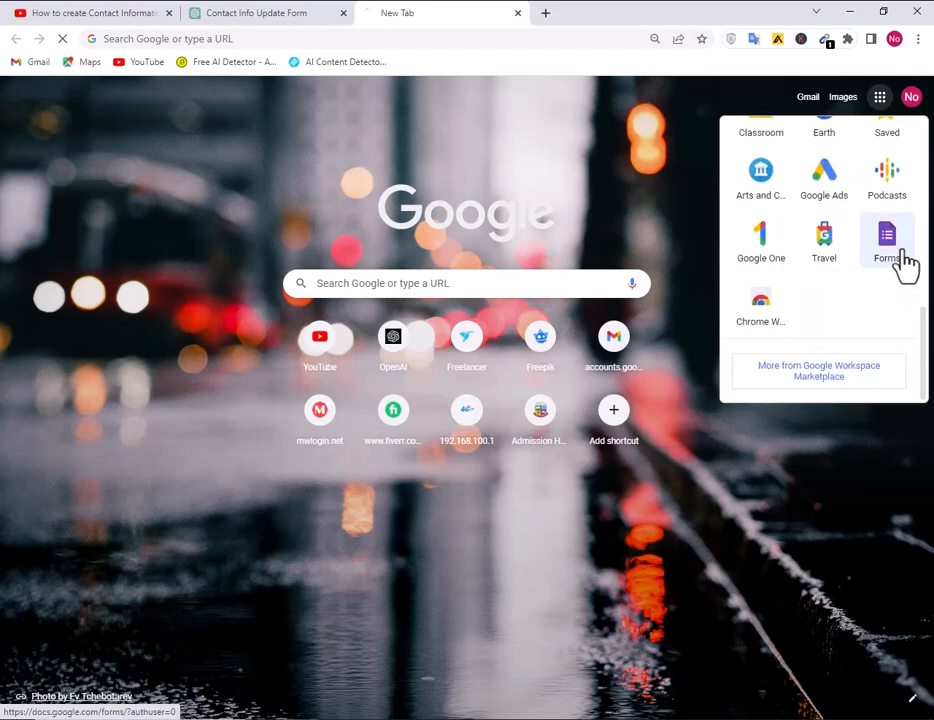
{"action": "left_click", "coordinate": [901, 262]}
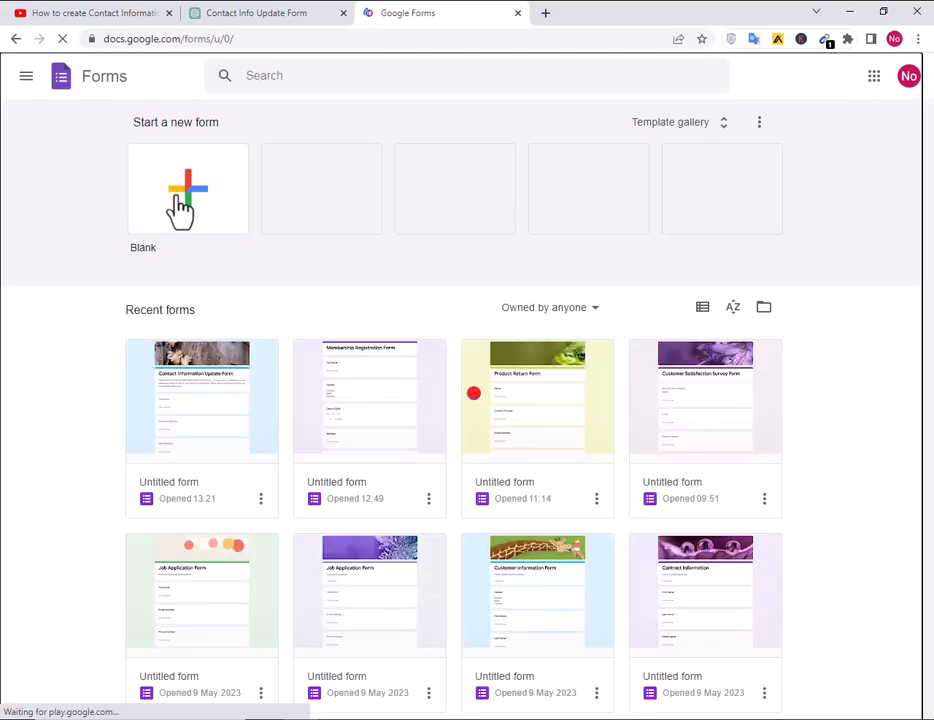
{"action": "left_click", "coordinate": [181, 207]}
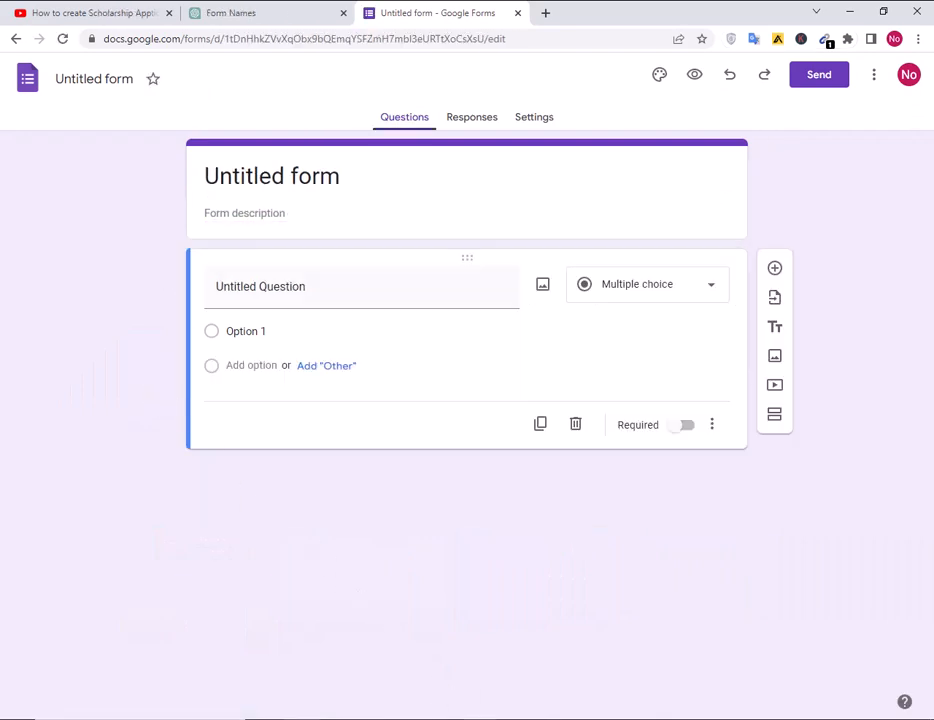
- Copy the heading "Scholarship Application Form" from the Notepad notes and use it to replace the form's title
{"action": "key", "text": "alt+Tab"}
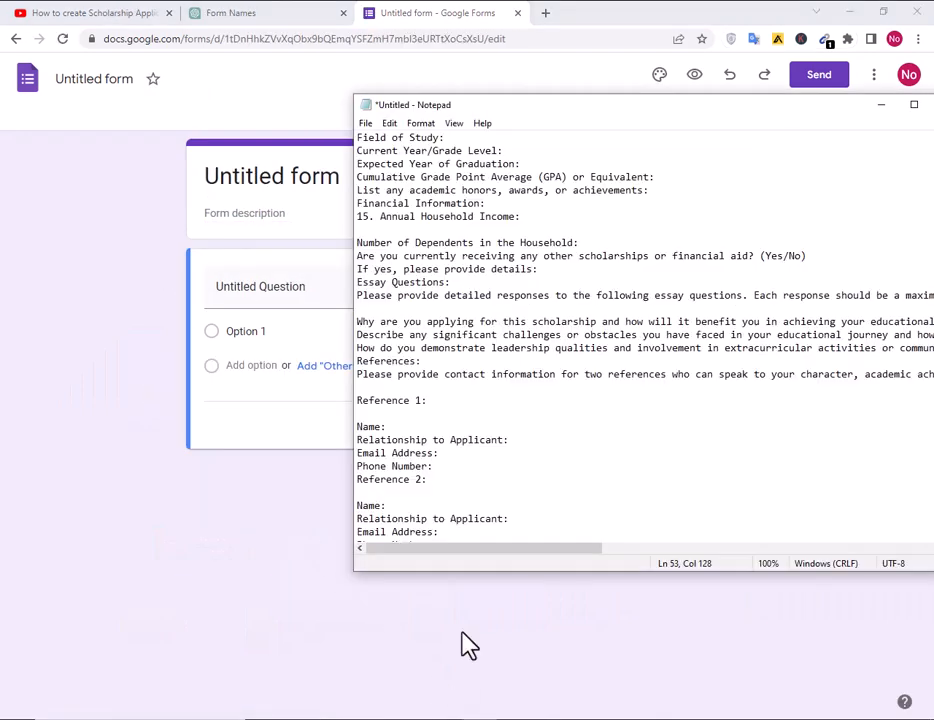
{"action": "scroll", "coordinate": [486, 167], "scroll_direction": "up", "scroll_amount": 5}
{"action": "left_click_drag", "start_coordinate": [538, 135], "coordinate": [290, 135]}
{"action": "key", "text": "ctrl+c"}
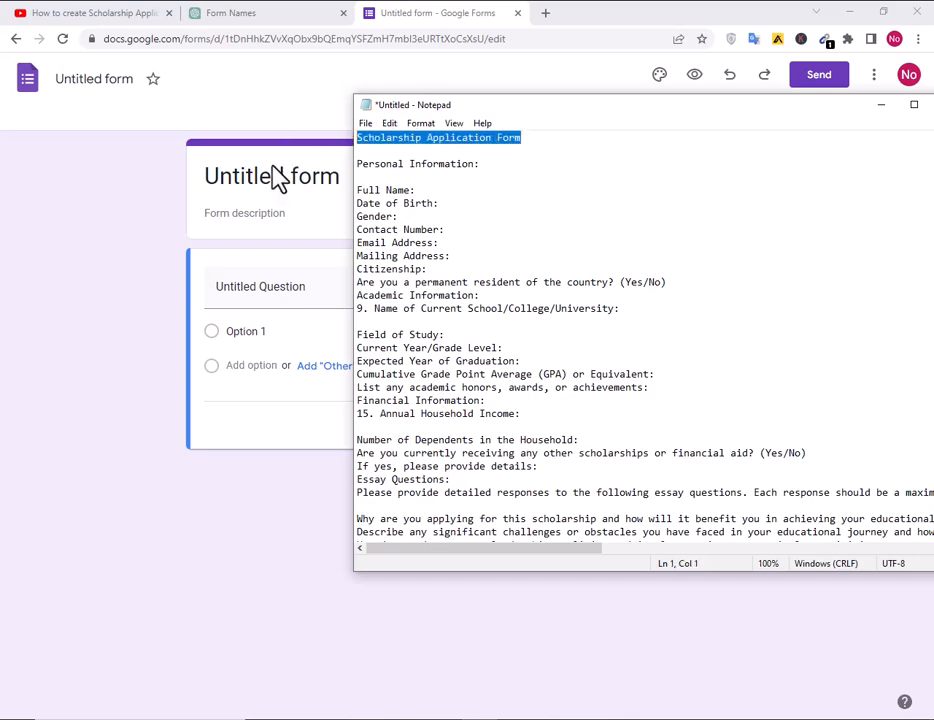
{"action": "left_click", "coordinate": [170, 230]}
{"action": "left_click_drag", "start_coordinate": [293, 185], "coordinate": [188, 192]}
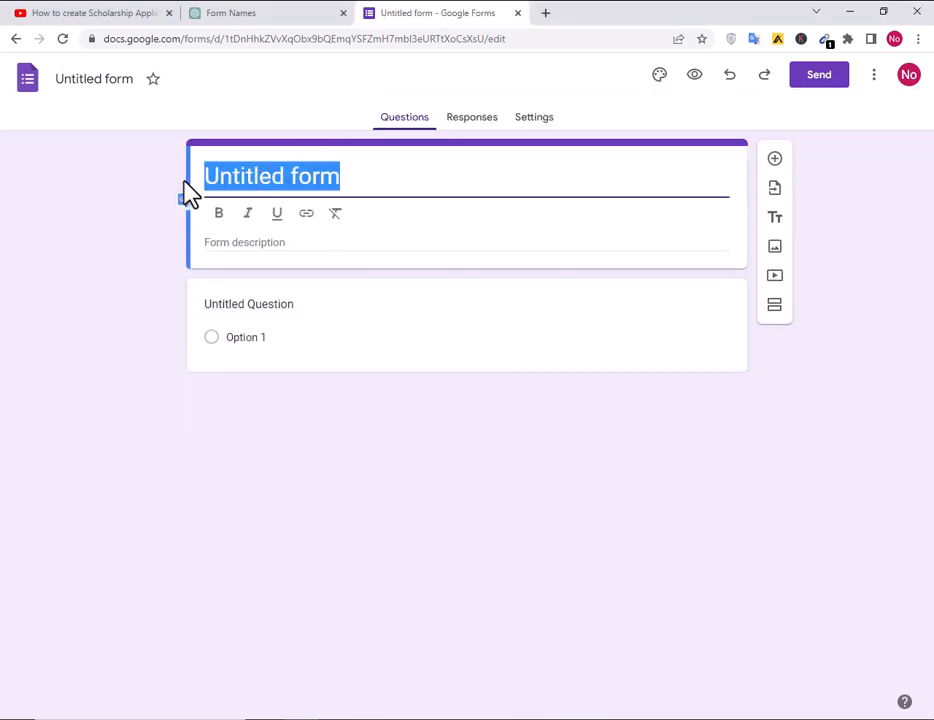
{"action": "key", "text": "ctrl+v"}
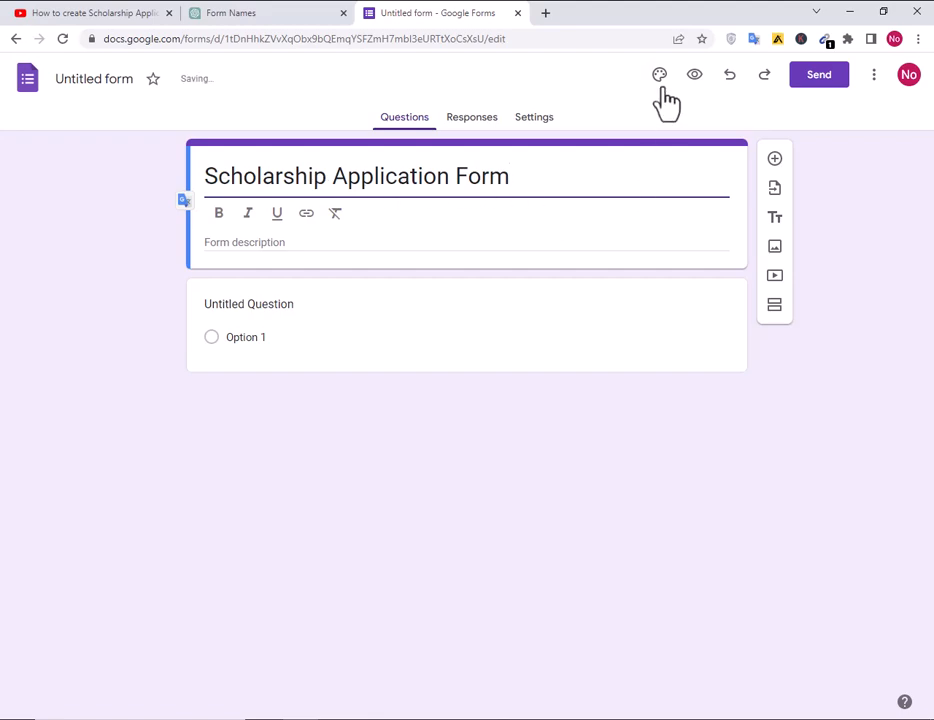
- Set the form theme's header font to Georgia
{"action": "left_click", "coordinate": [659, 80]}
{"action": "left_click", "coordinate": [800, 246]}
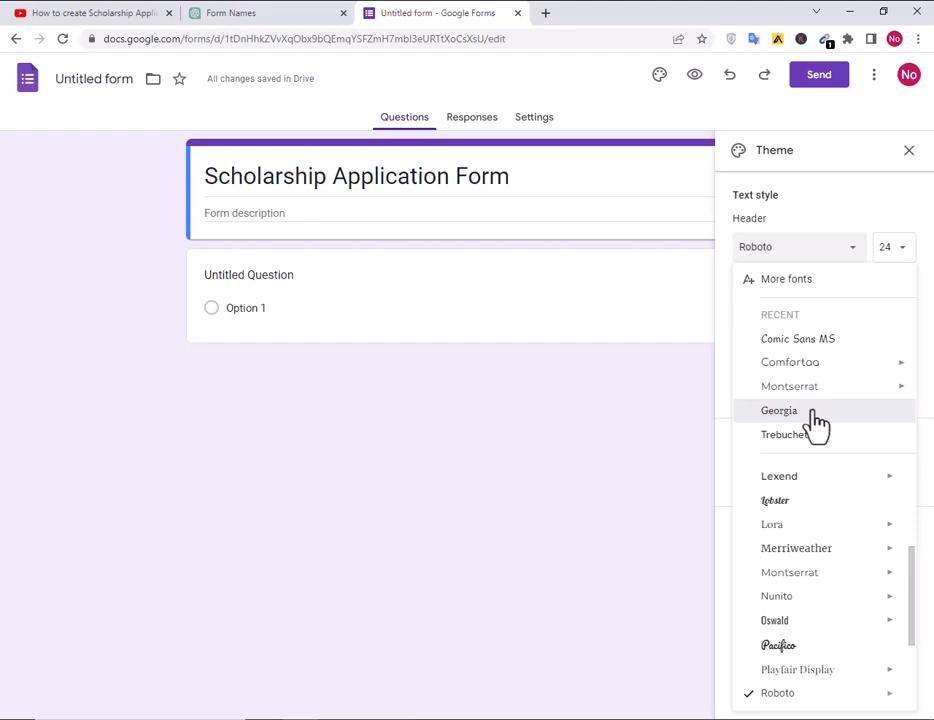
{"action": "left_click", "coordinate": [779, 411]}
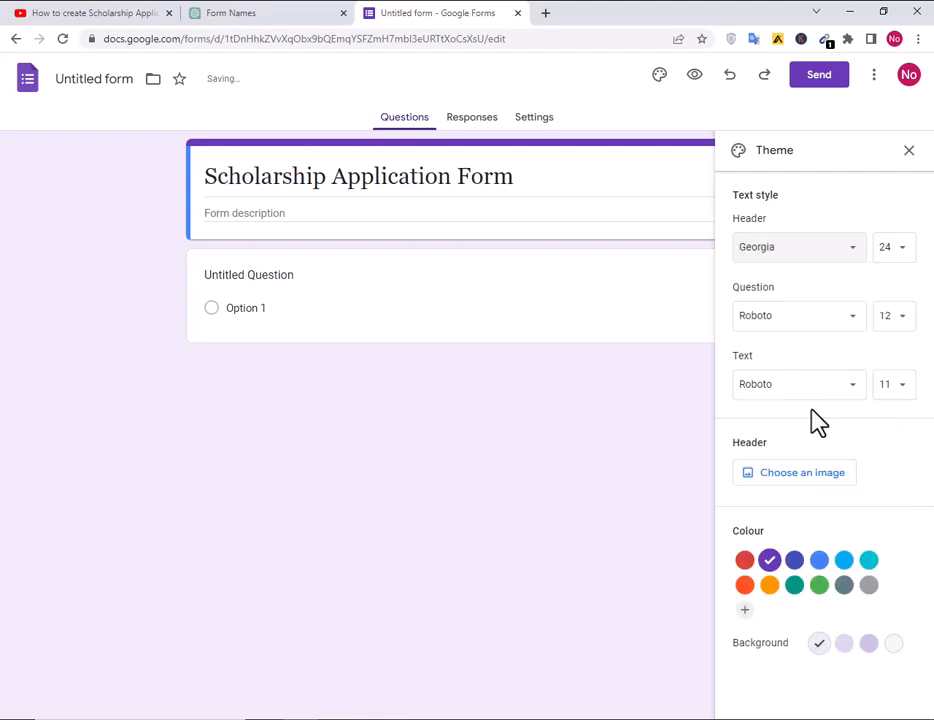
{"action": "left_click", "coordinate": [782, 252]}
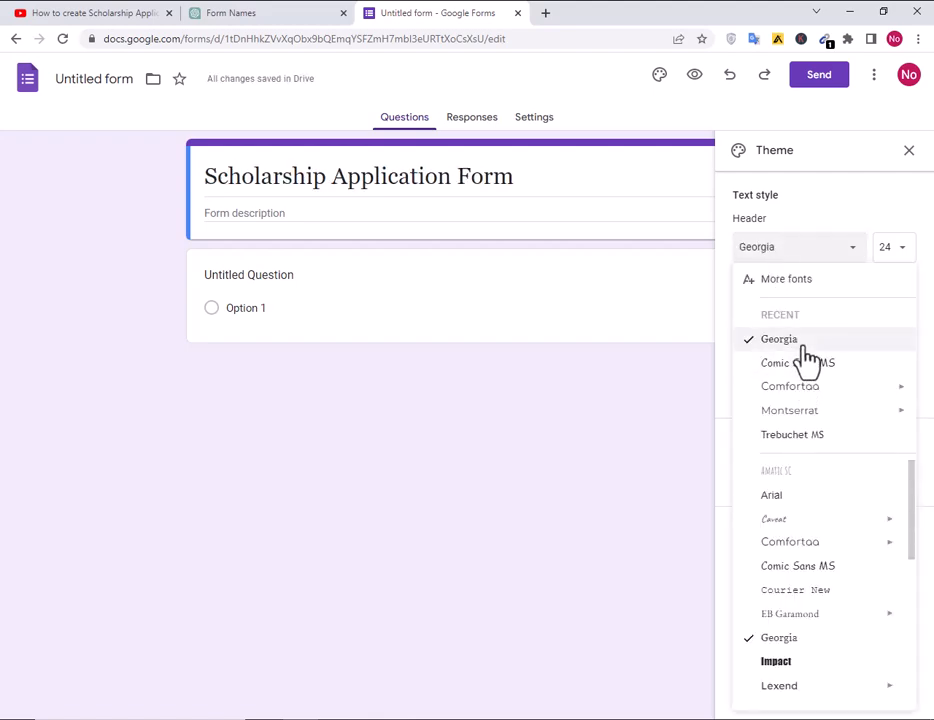
{"action": "left_click", "coordinate": [600, 312]}
- Make the form title "Scholarship Application Form" bold
{"action": "left_click_drag", "start_coordinate": [565, 176], "coordinate": [206, 183]}
{"action": "left_click", "coordinate": [217, 214]}
{"action": "left_click", "coordinate": [463, 452]}
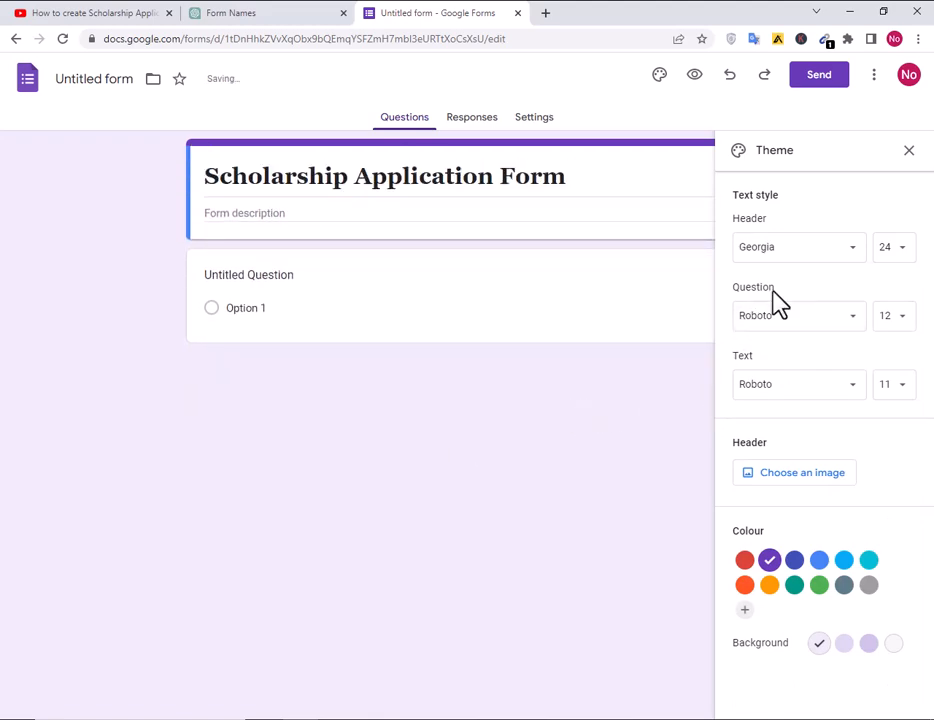
- Set the theme's question font to Montserrat Bold and its text font to Comic Sans MS
{"action": "left_click", "coordinate": [788, 318]}
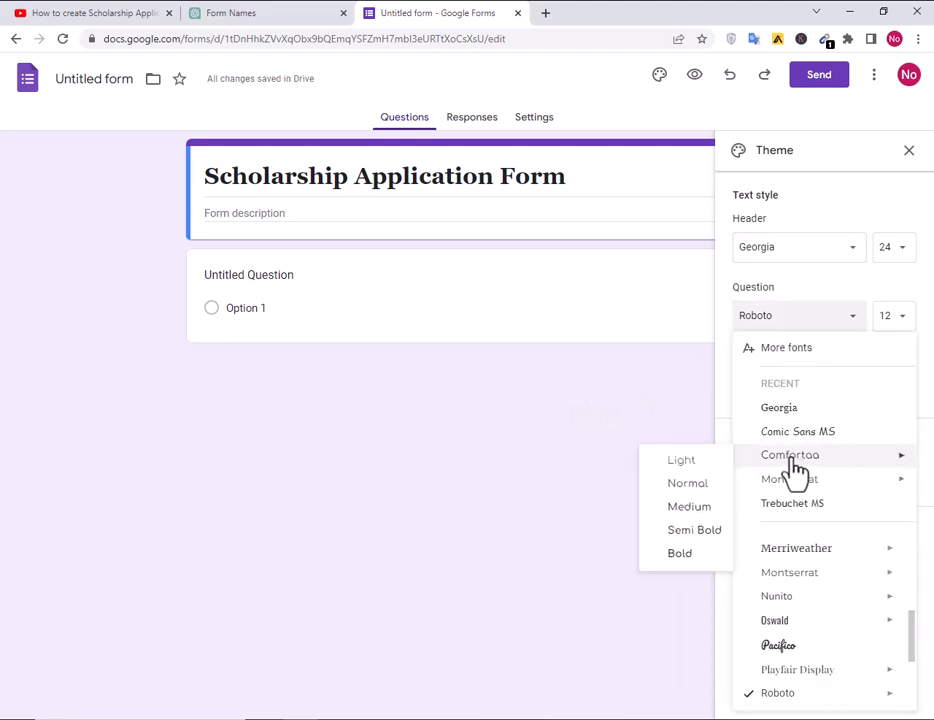
{"action": "mouse_move", "coordinate": [794, 484]}
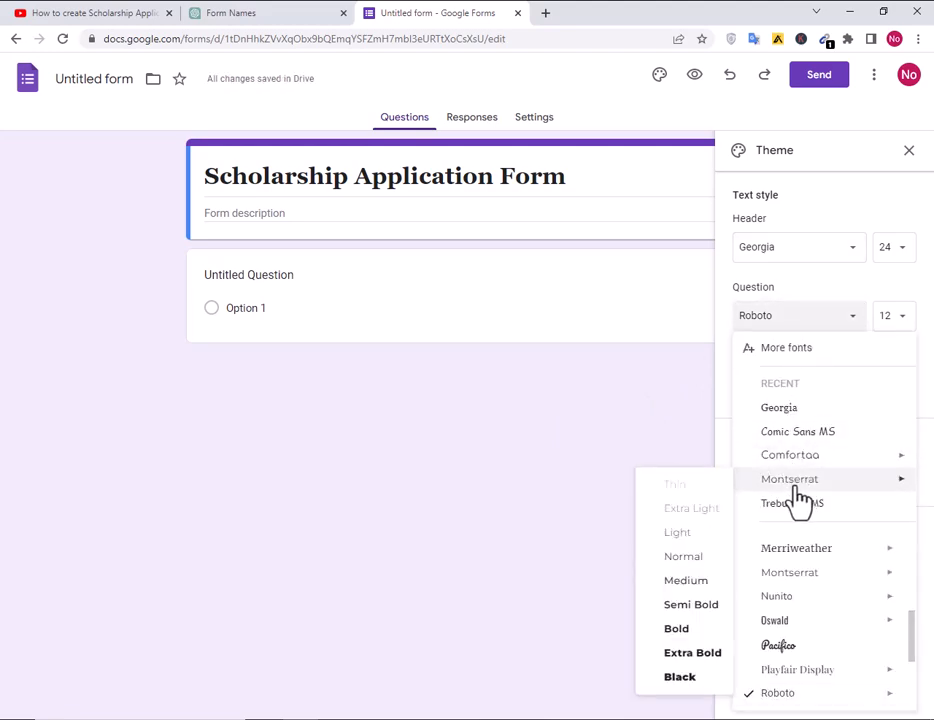
{"action": "left_click", "coordinate": [680, 628]}
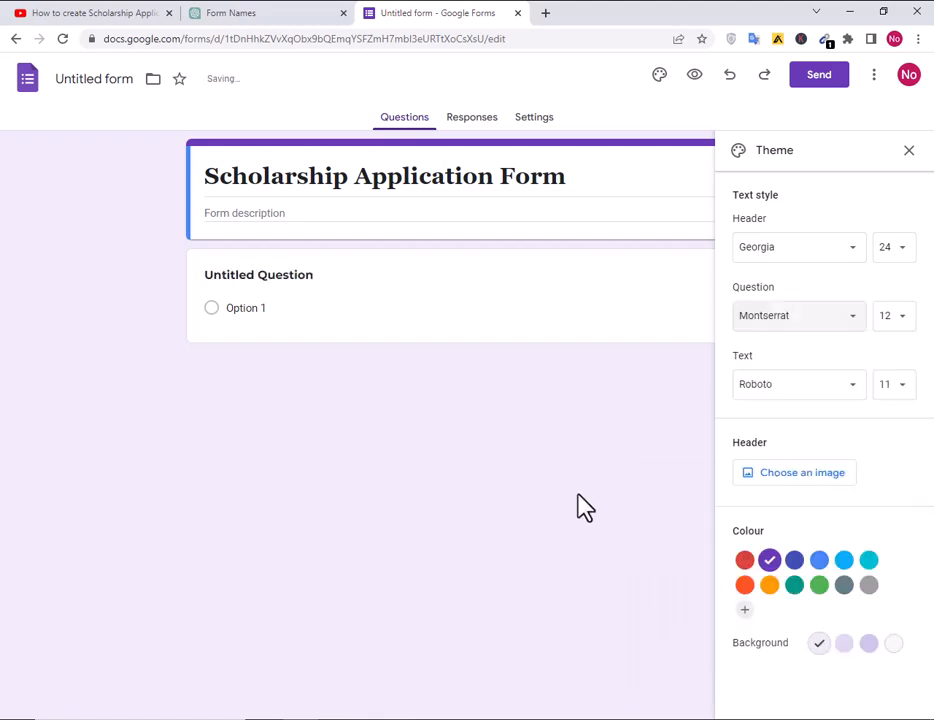
{"action": "left_click", "coordinate": [830, 390]}
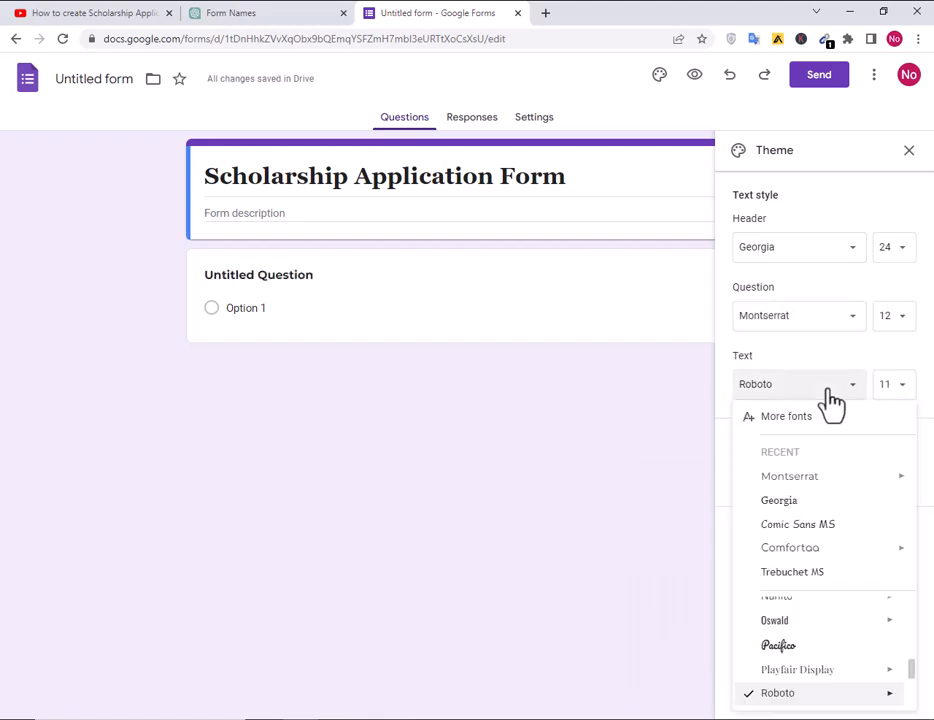
{"action": "left_click", "coordinate": [797, 524]}
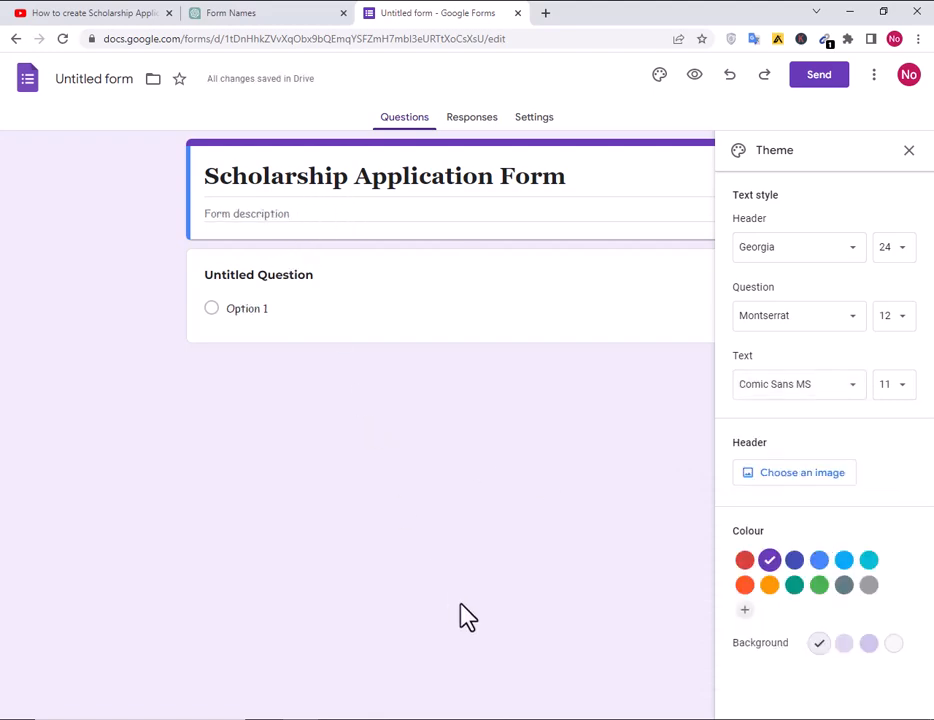
- Insert the multicoloured yarn image from the Work and School themes as the form header and close the theme settings
{"action": "left_click", "coordinate": [776, 474]}
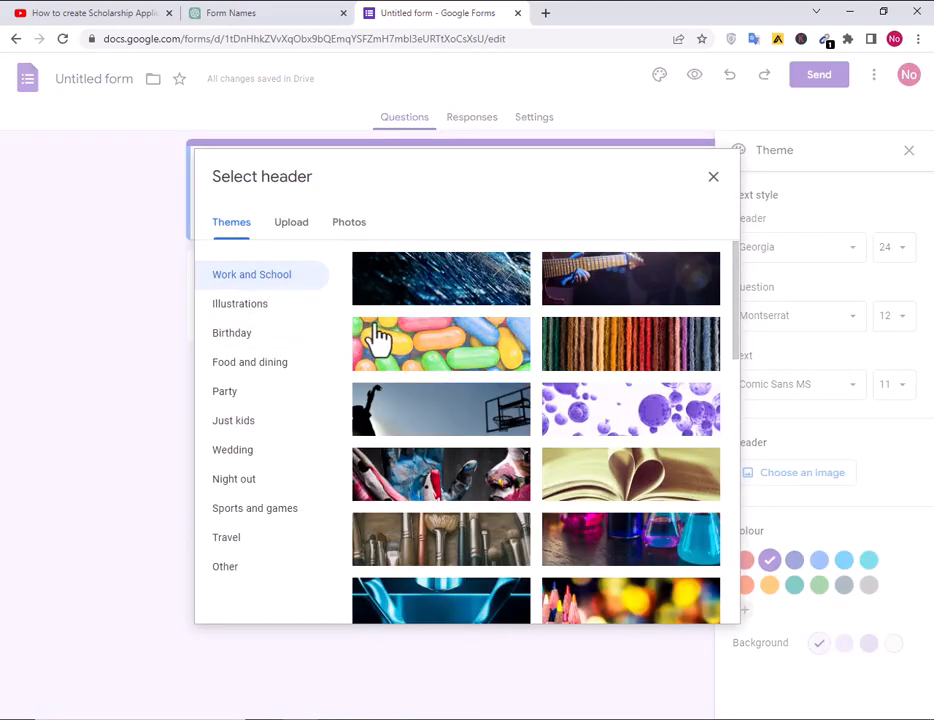
{"action": "scroll", "coordinate": [612, 392], "scroll_direction": "down", "scroll_amount": 1}
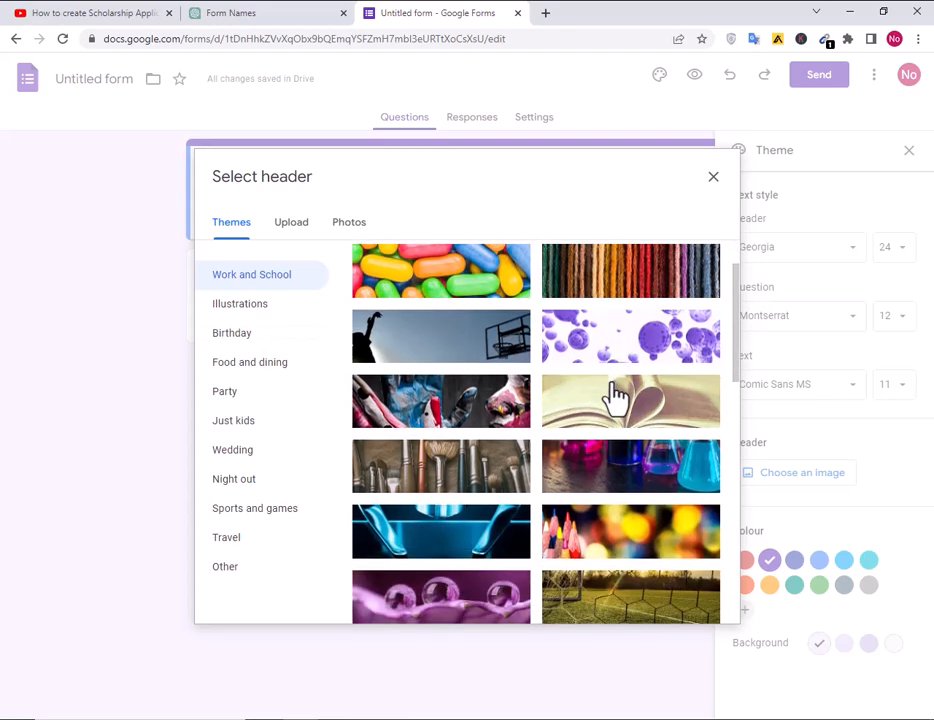
{"action": "left_click", "coordinate": [600, 288]}
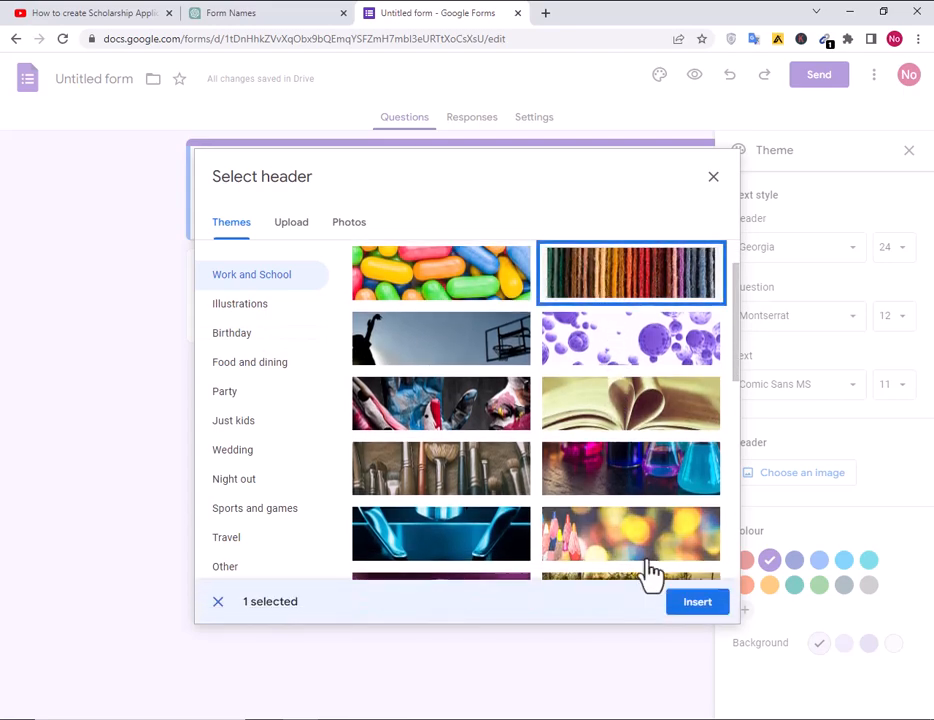
{"action": "left_click", "coordinate": [690, 603]}
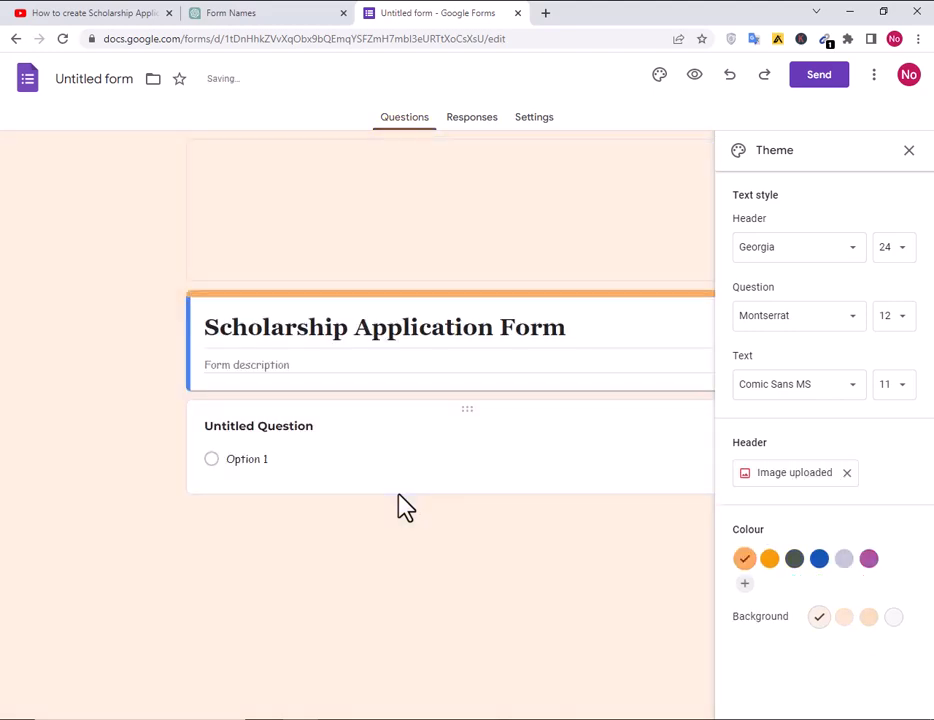
{"action": "left_click", "coordinate": [908, 151]}
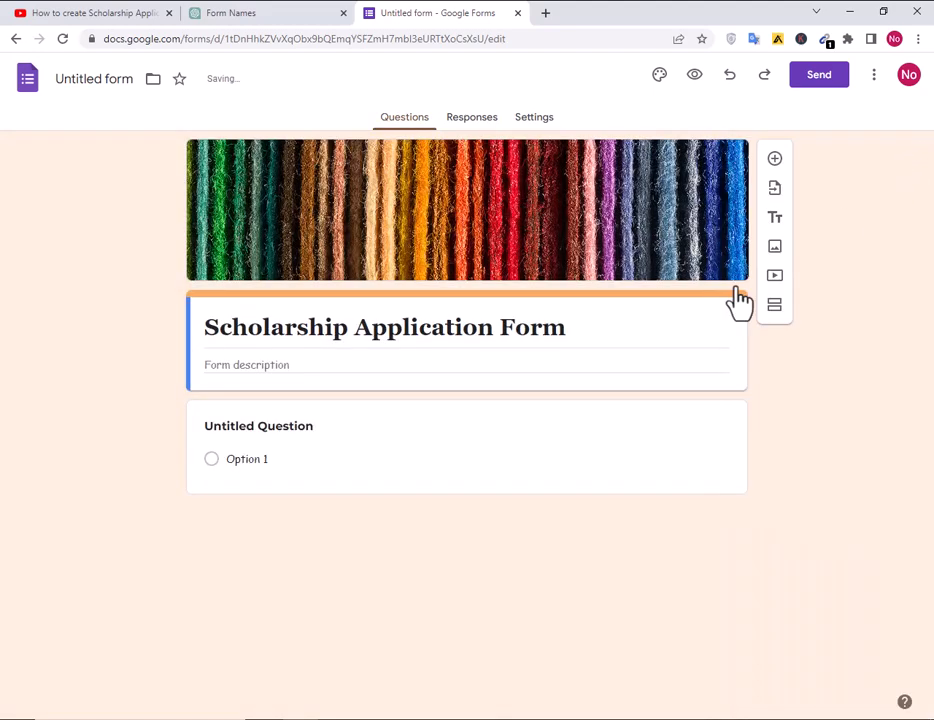
- Title the first question "Full Name", copied from the Notepad notes, and make it a Short answer question
{"action": "key", "text": "alt+Tab"}
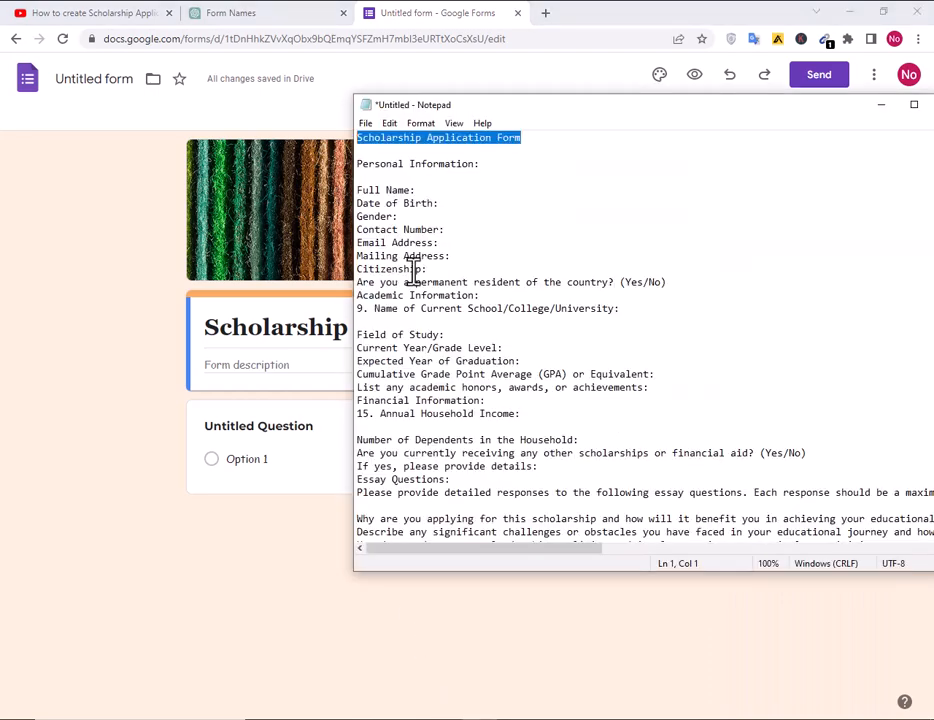
{"action": "left_click_drag", "start_coordinate": [411, 189], "coordinate": [316, 191]}
{"action": "key", "text": "ctrl+c"}
{"action": "left_click", "coordinate": [155, 387]}
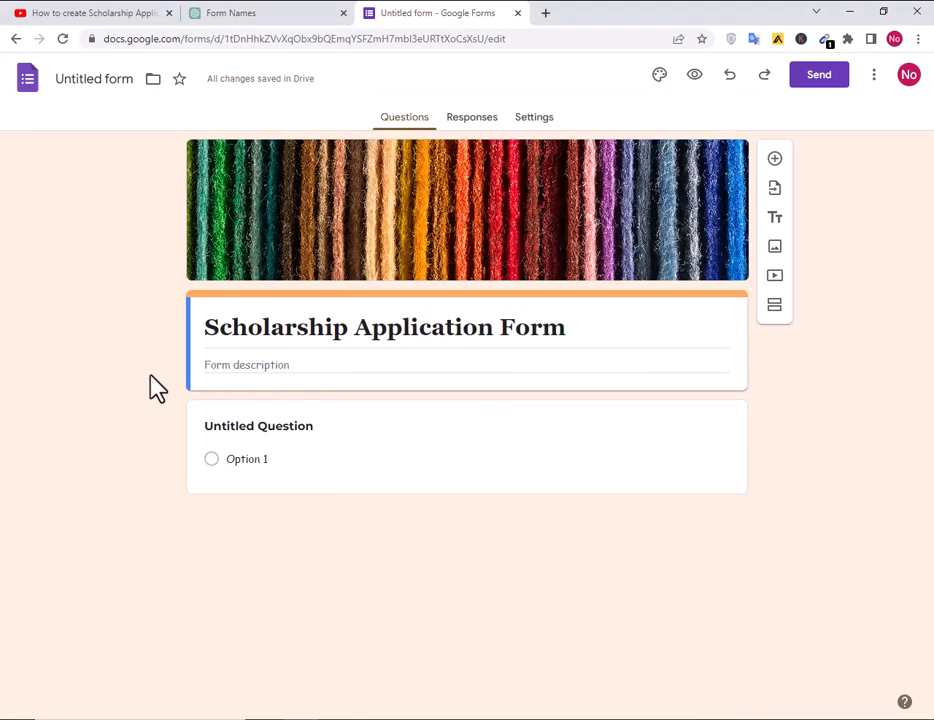
{"action": "left_click", "coordinate": [274, 432]}
{"action": "key", "text": "ctrl+v"}
{"action": "left_click_drag", "start_coordinate": [329, 432], "coordinate": [167, 448]}
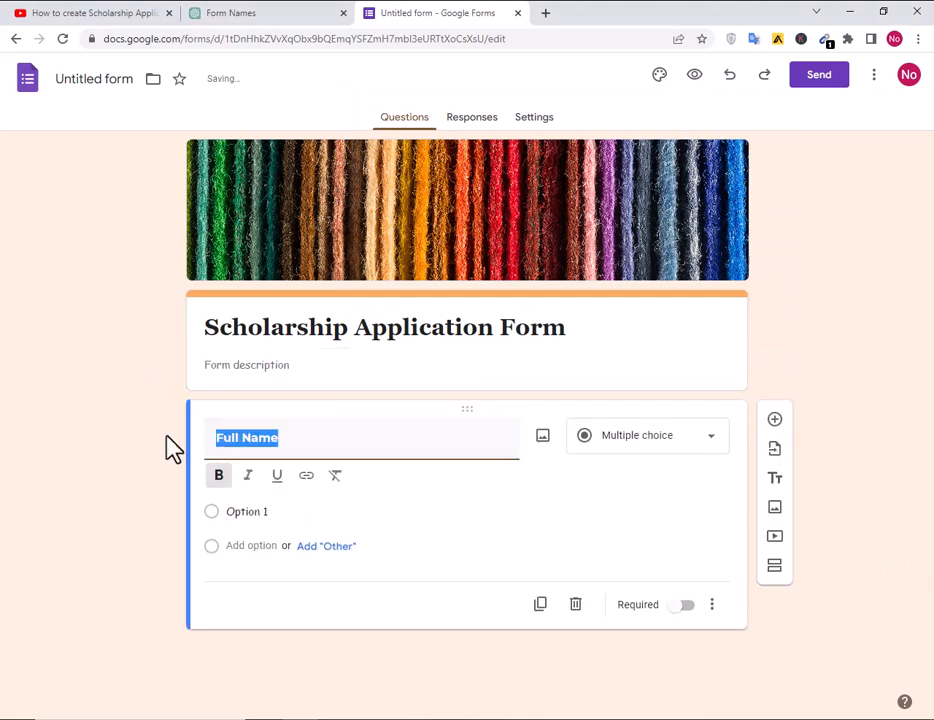
{"action": "left_click", "coordinate": [219, 477]}
{"action": "left_click", "coordinate": [177, 473]}
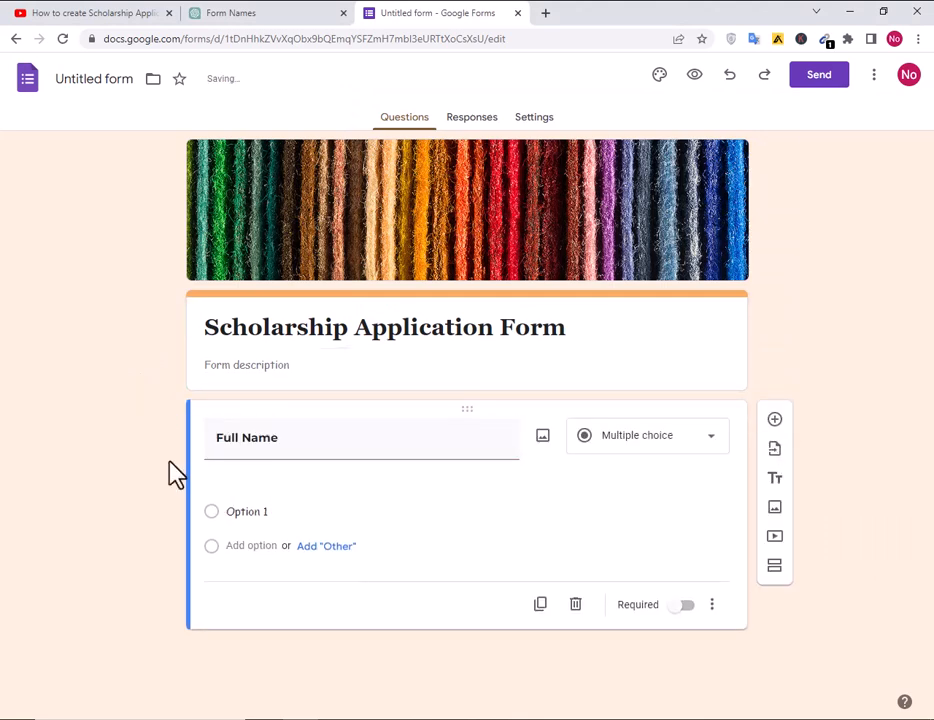
{"action": "left_click", "coordinate": [614, 455]}
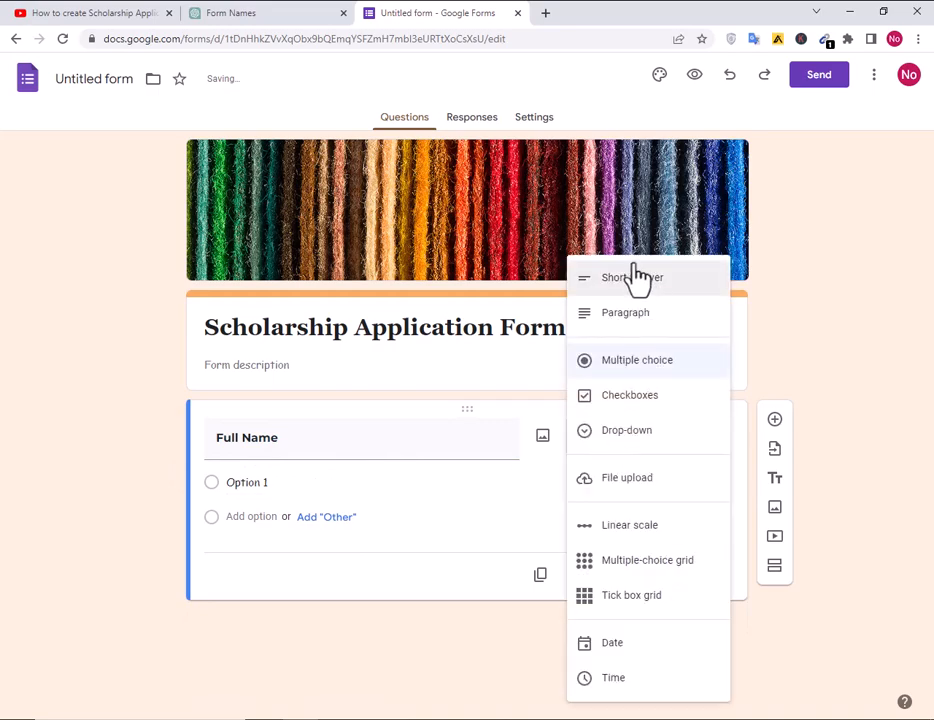
{"action": "left_click", "coordinate": [656, 284]}
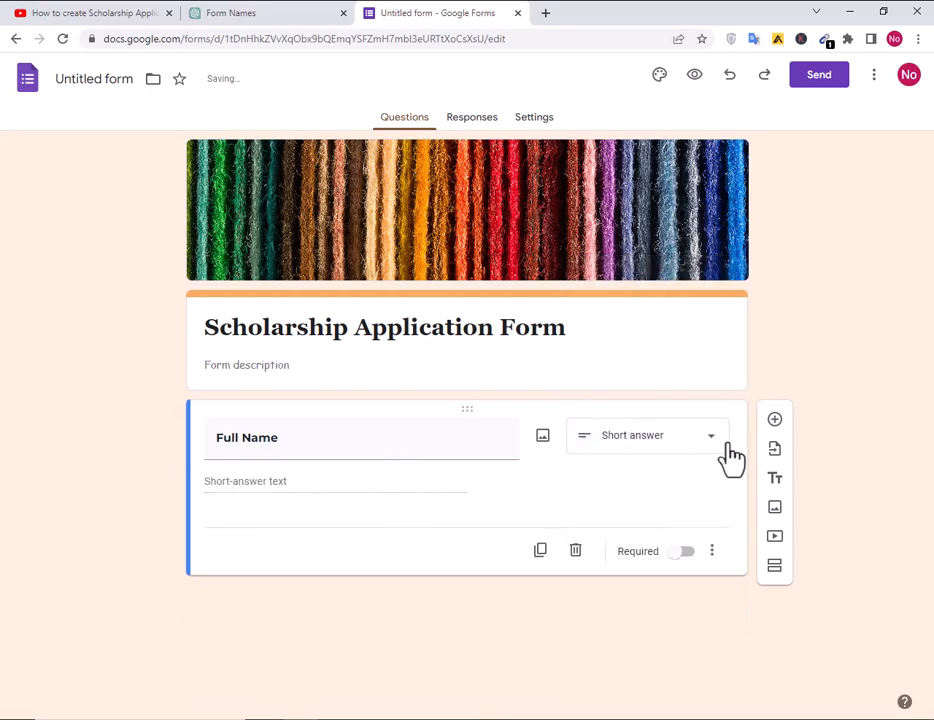
- Add a second question titled "Date of Birth", copied from the Notepad notes, with the Date answer type
{"action": "left_click", "coordinate": [774, 420]}
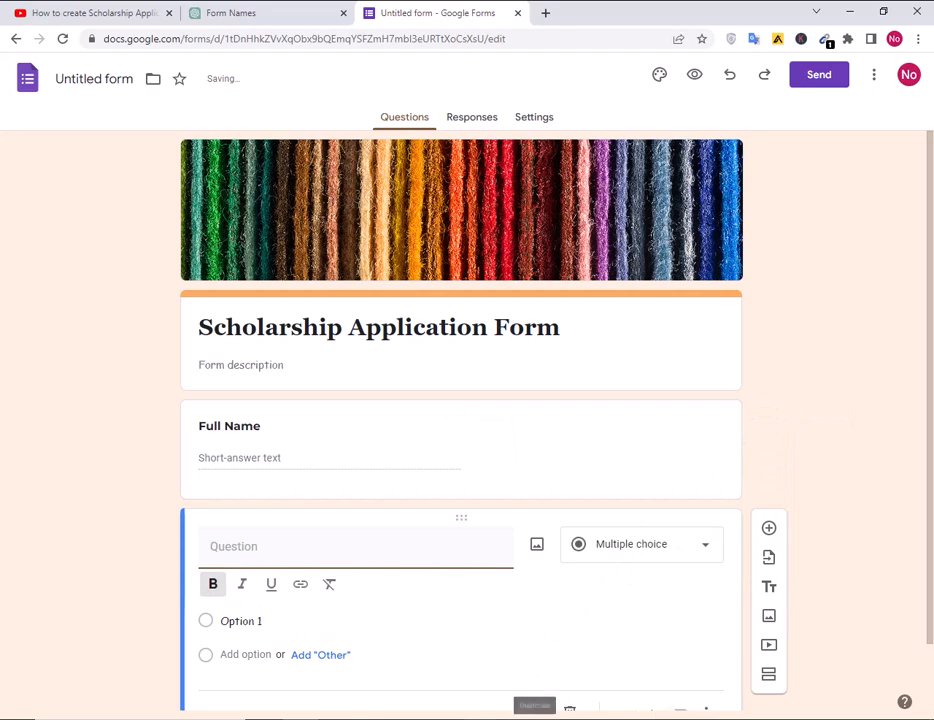
{"action": "key", "text": "alt+Tab"}
{"action": "left_click_drag", "start_coordinate": [434, 202], "coordinate": [358, 205]}
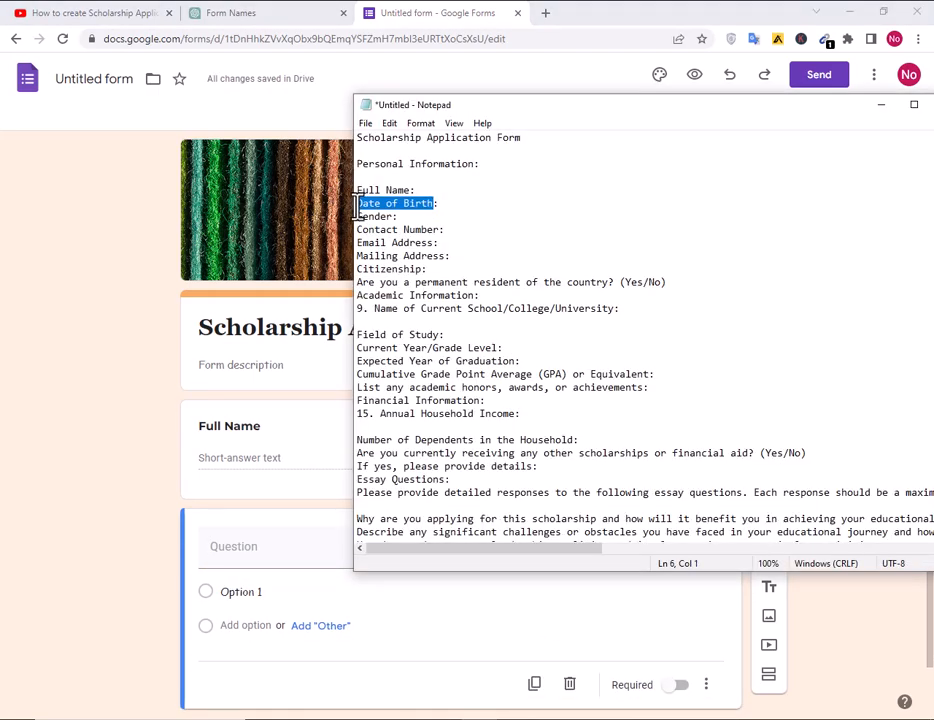
{"action": "left_click", "coordinate": [88, 515]}
{"action": "left_click", "coordinate": [263, 553]}
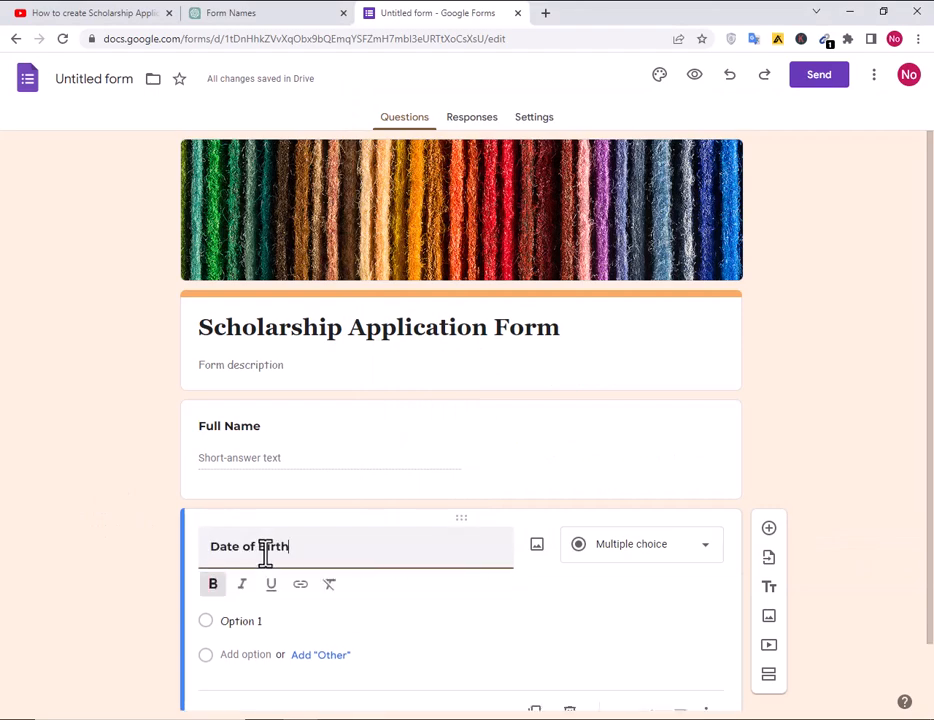
{"action": "left_click", "coordinate": [627, 549]}
{"action": "left_click", "coordinate": [598, 537]}
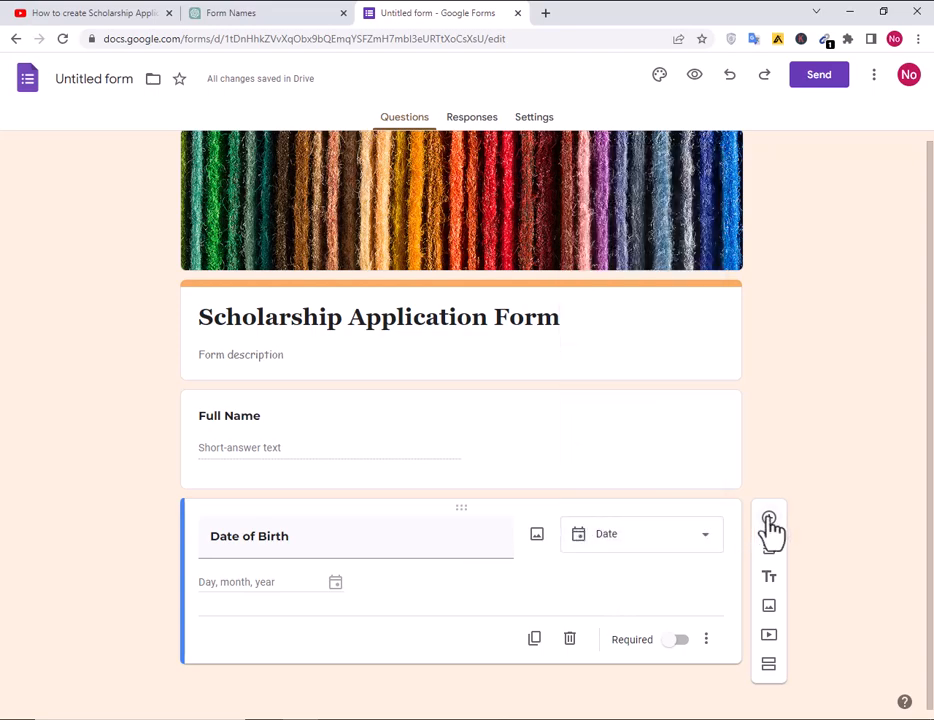
- Add a third question titled "Gender", copied from the Notepad notes
{"action": "left_click", "coordinate": [769, 521]}
{"action": "key", "text": "alt+Tab"}
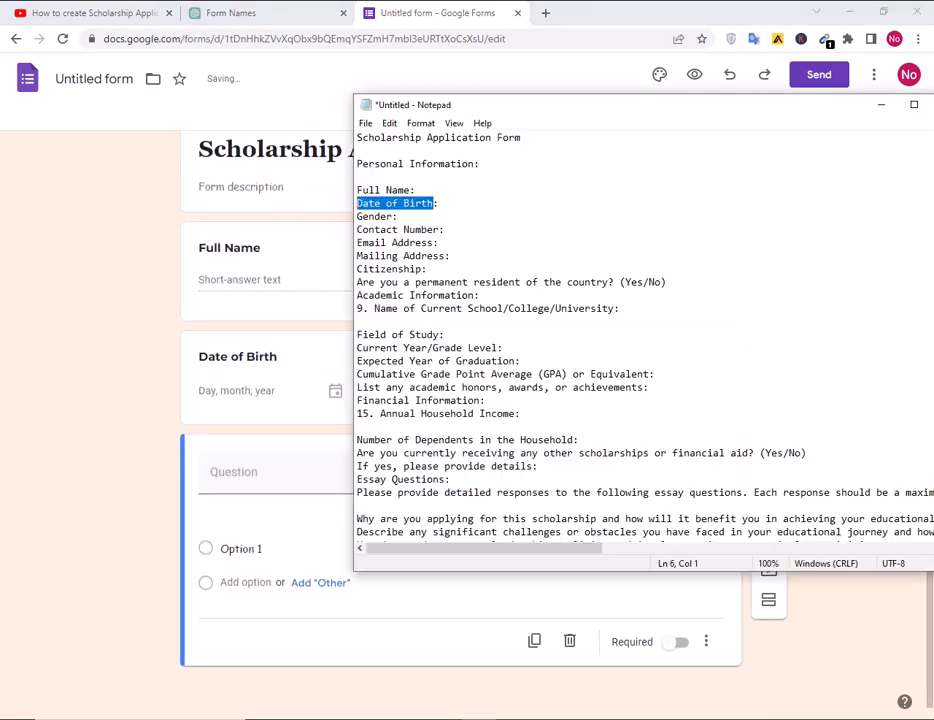
{"action": "left_click_drag", "start_coordinate": [393, 217], "coordinate": [358, 217]}
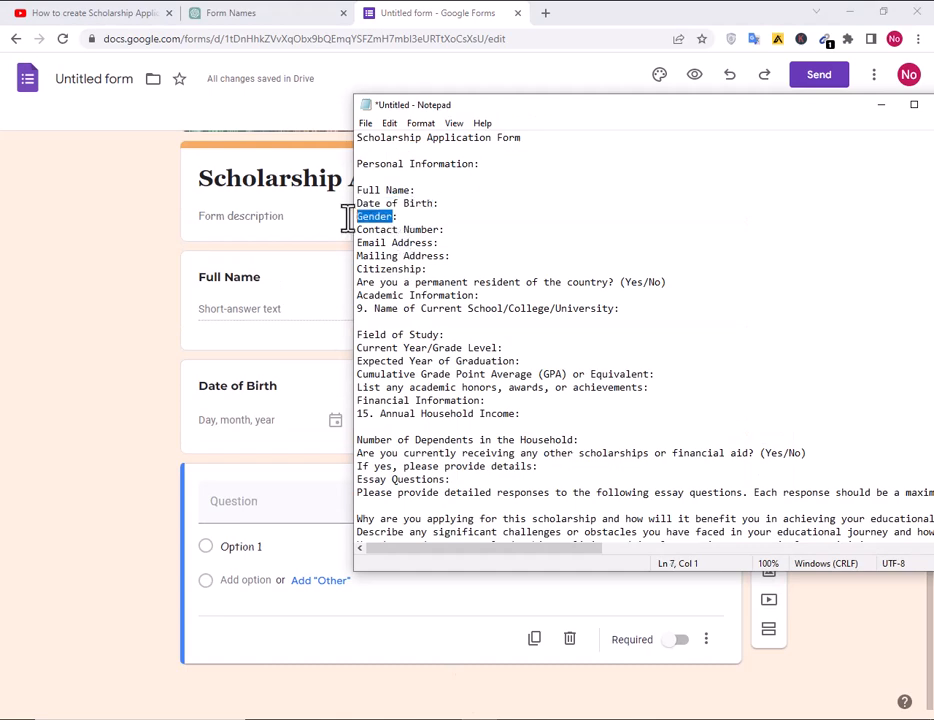
{"action": "left_click", "coordinate": [115, 500]}
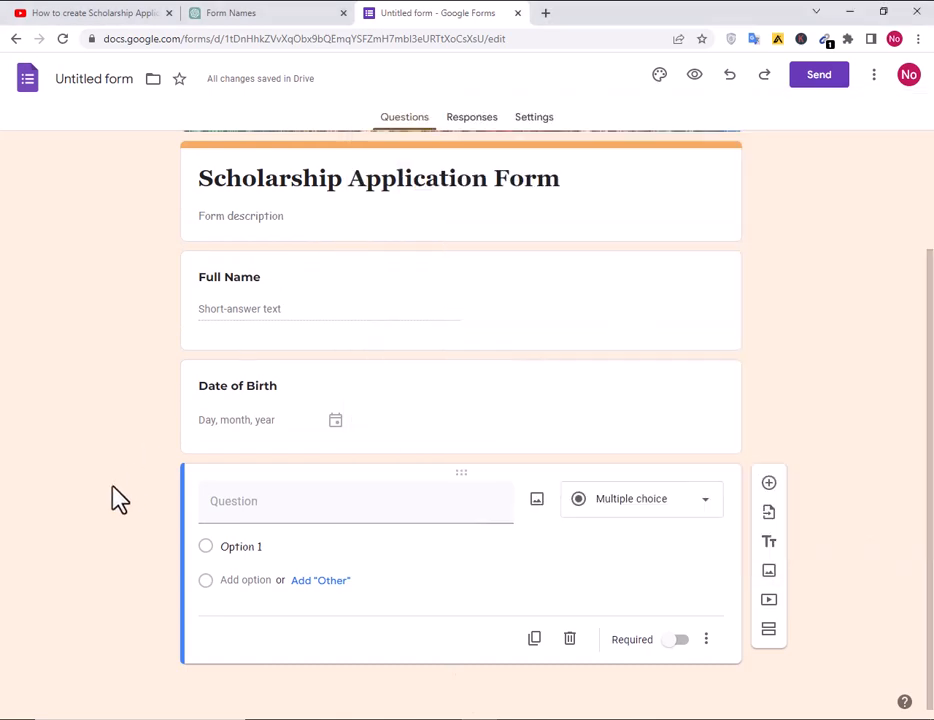
{"action": "left_click", "coordinate": [284, 505]}
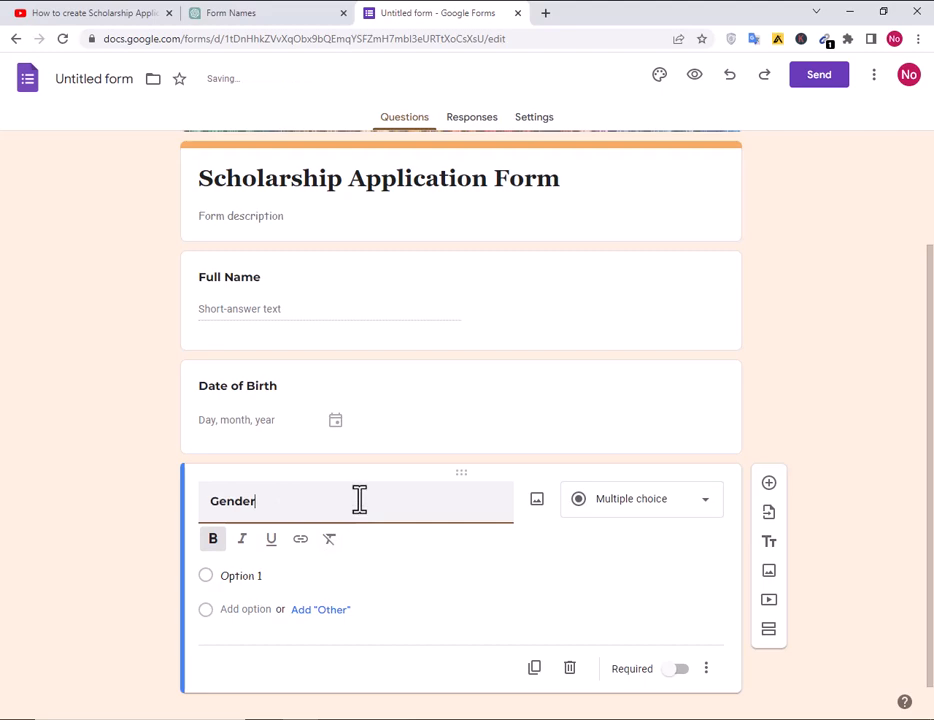
- Make the Gender question a Drop-down with the options "Male" and "Female"
{"action": "left_click", "coordinate": [634, 505]}
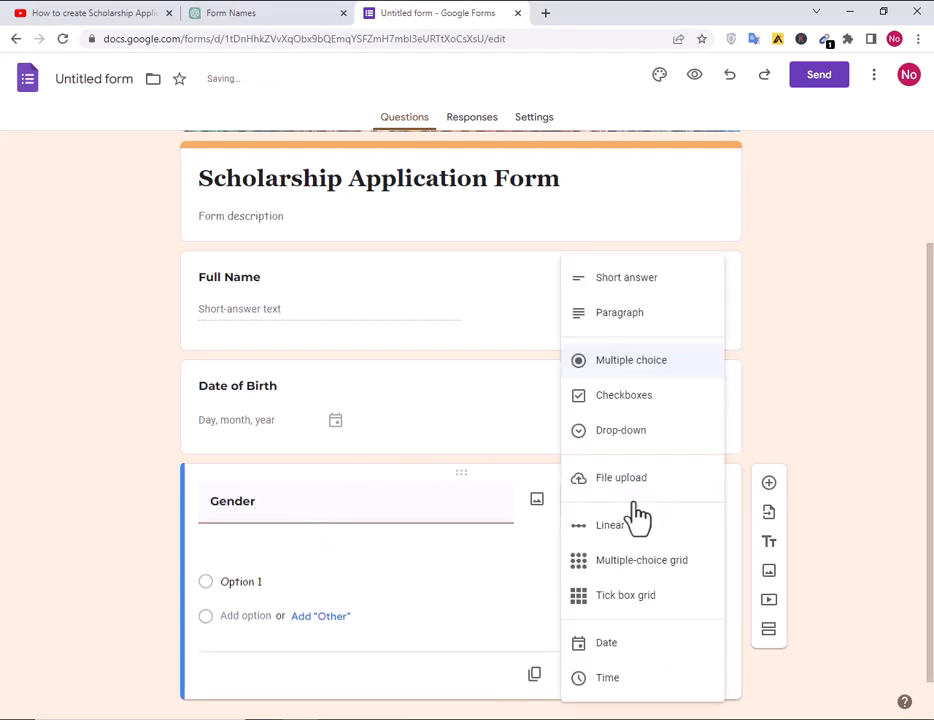
{"action": "left_click", "coordinate": [609, 400]}
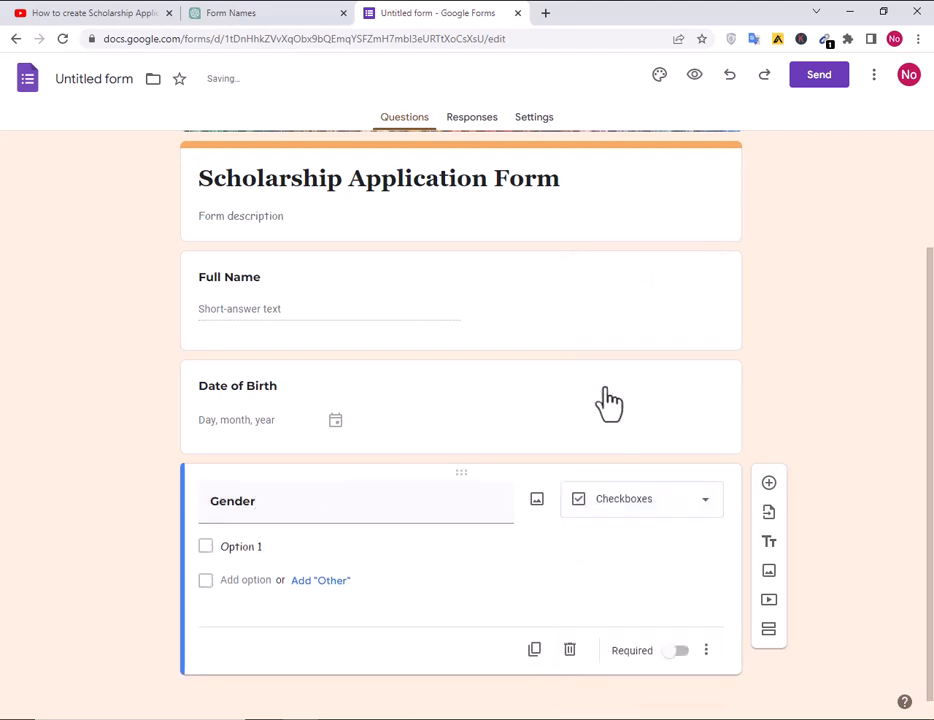
{"action": "left_click", "coordinate": [634, 506]}
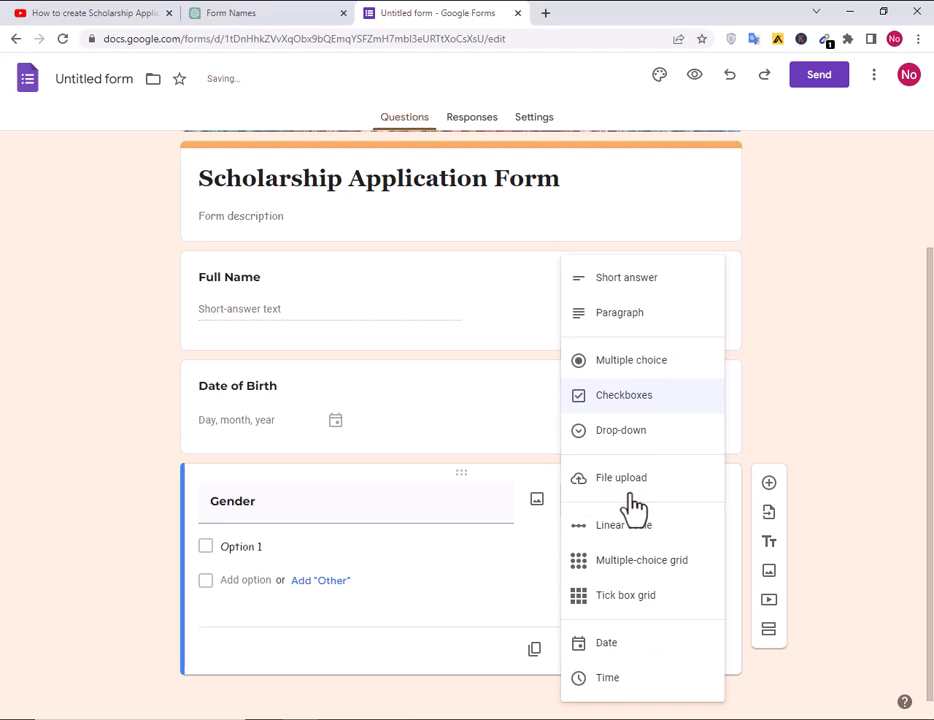
{"action": "left_click", "coordinate": [618, 431]}
{"action": "left_click", "coordinate": [243, 552]}
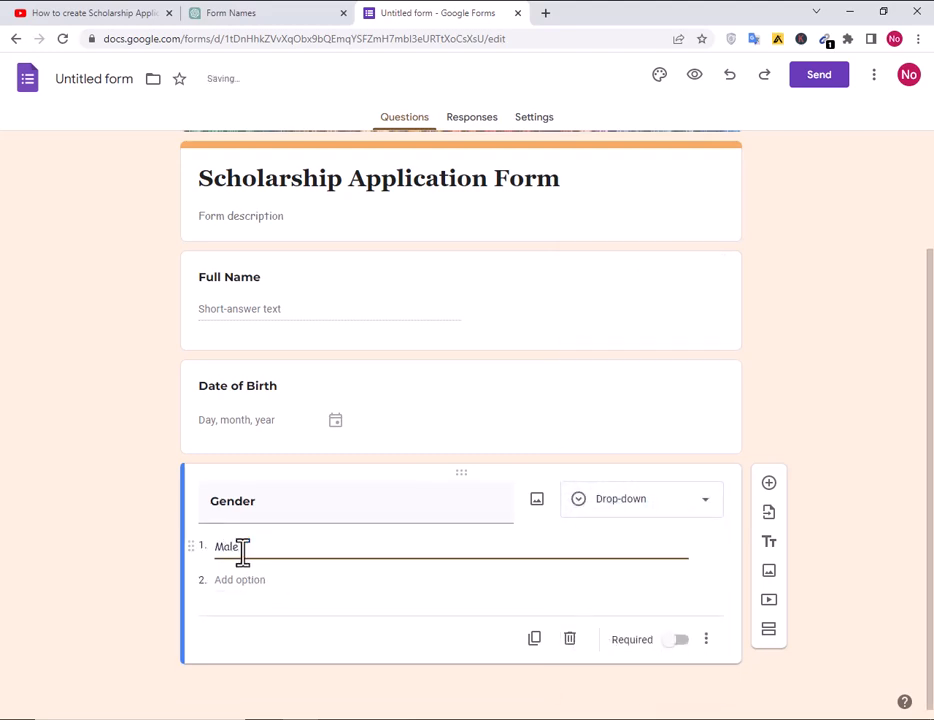
{"action": "left_click", "coordinate": [245, 607]}
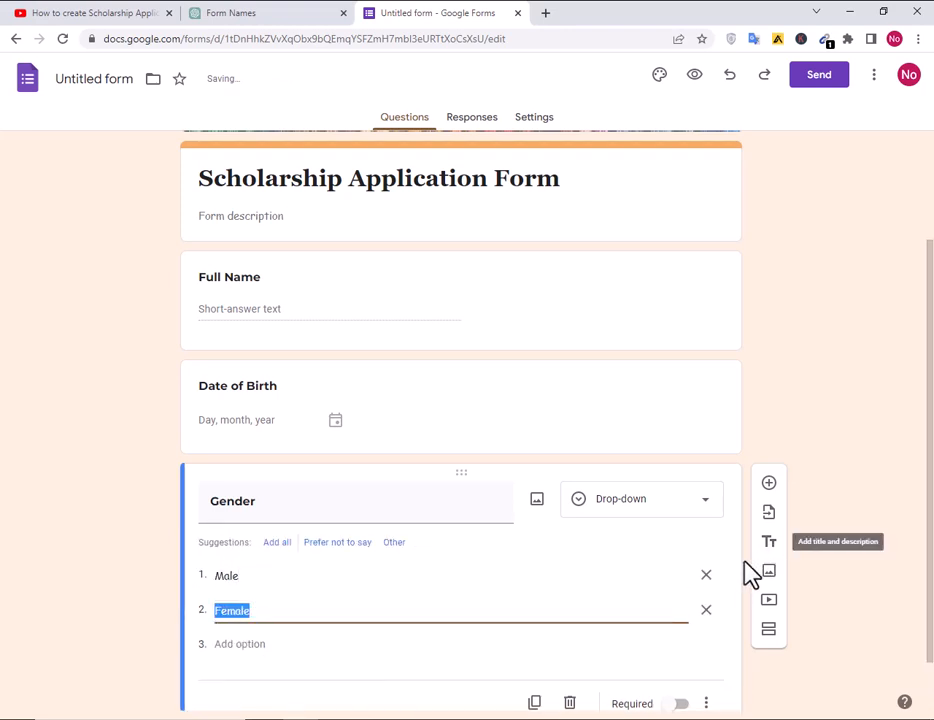
- Add a Short answer question titled "Contact Number", copied from the Notepad notes, below the Gender question
{"action": "left_click", "coordinate": [769, 484]}
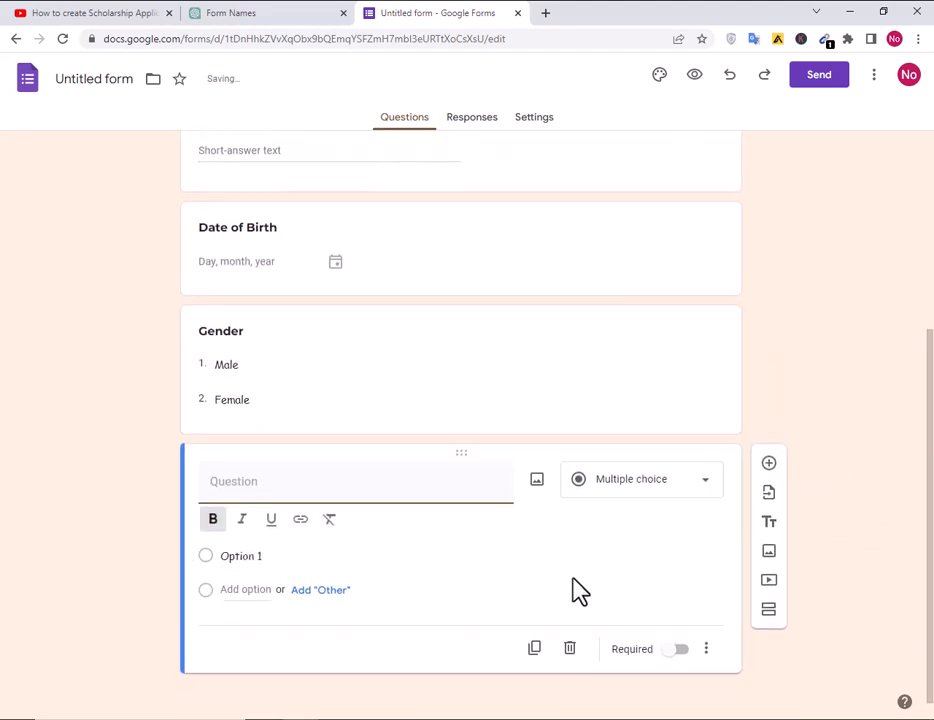
{"action": "key", "text": "alt+Tab"}
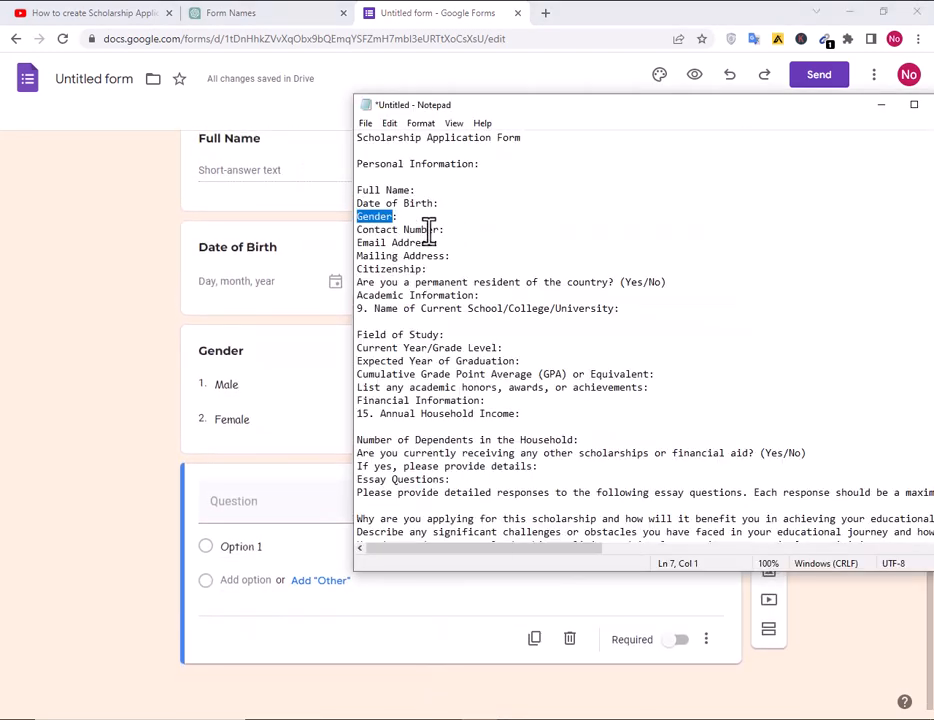
{"action": "left_click_drag", "start_coordinate": [440, 230], "coordinate": [343, 231]}
{"action": "key", "text": "alt+Tab"}
{"action": "left_click", "coordinate": [300, 501]}
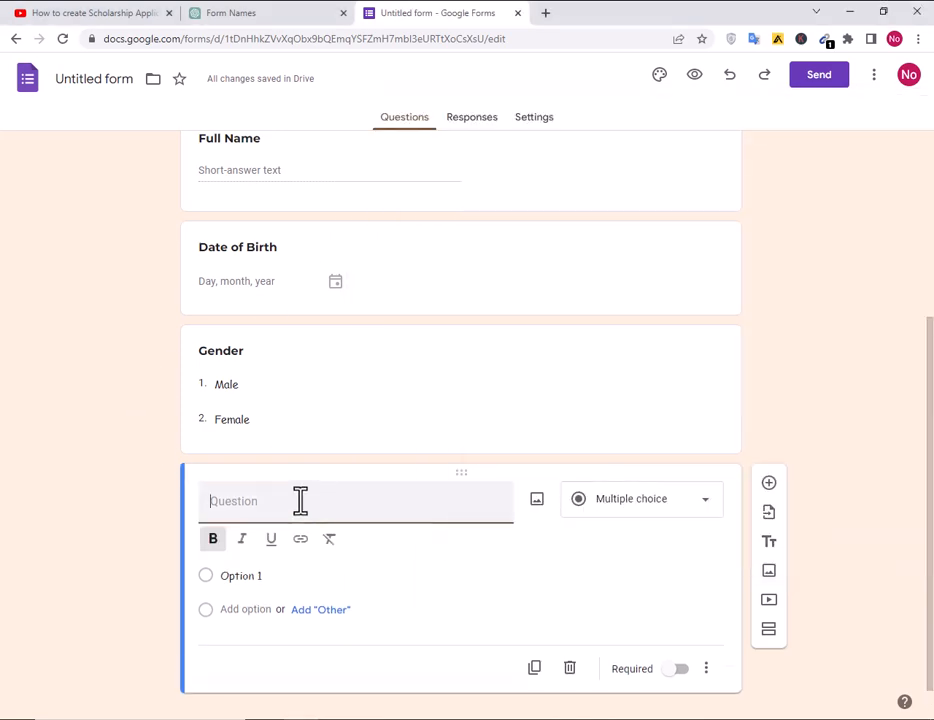
- Add a Short answer question titled "Email Address", copied from the Notepad notes, below Contact Number
{"action": "left_click", "coordinate": [769, 485]}
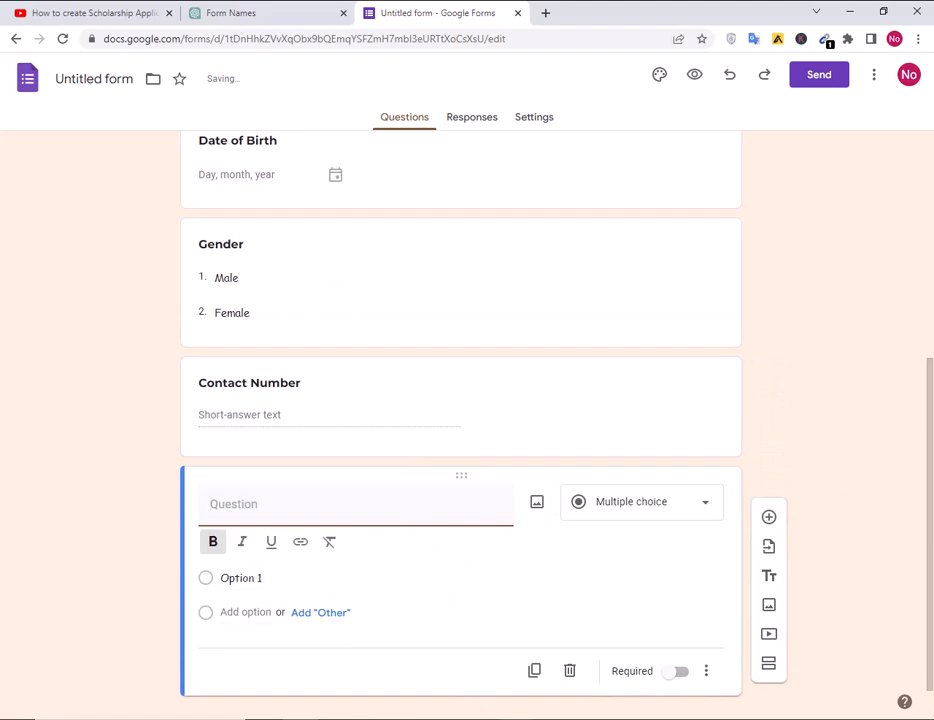
{"action": "key", "text": "alt+Tab"}
{"action": "left_click", "coordinate": [434, 236]}
{"action": "left_click_drag", "start_coordinate": [434, 243], "coordinate": [340, 246]}
{"action": "key", "text": "alt+Tab"}
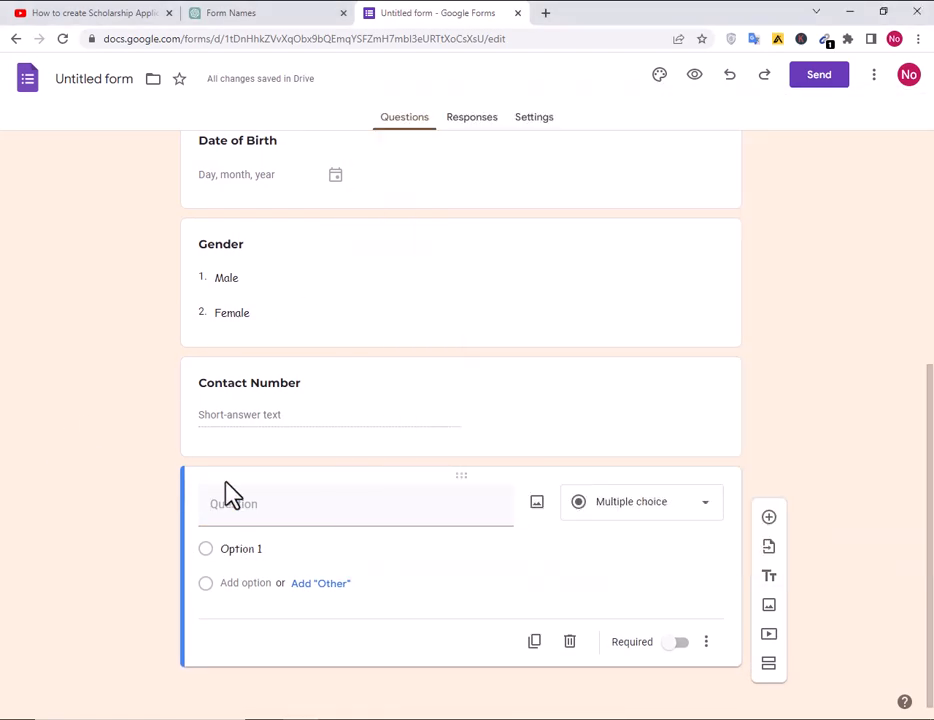
{"action": "left_click", "coordinate": [270, 505]}
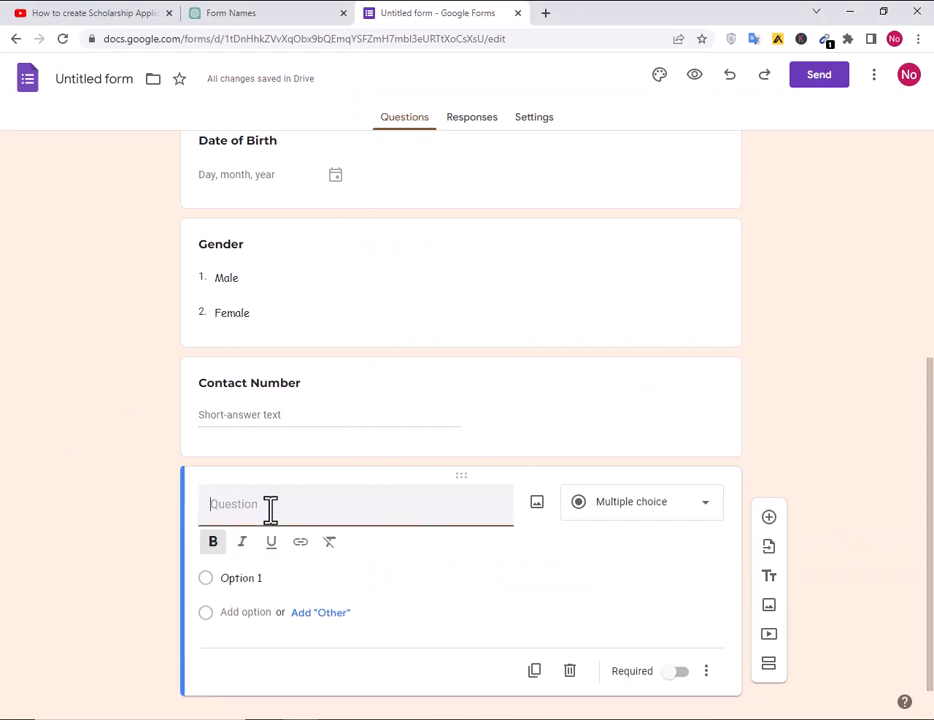
{"action": "left_click", "coordinate": [35, 526]}
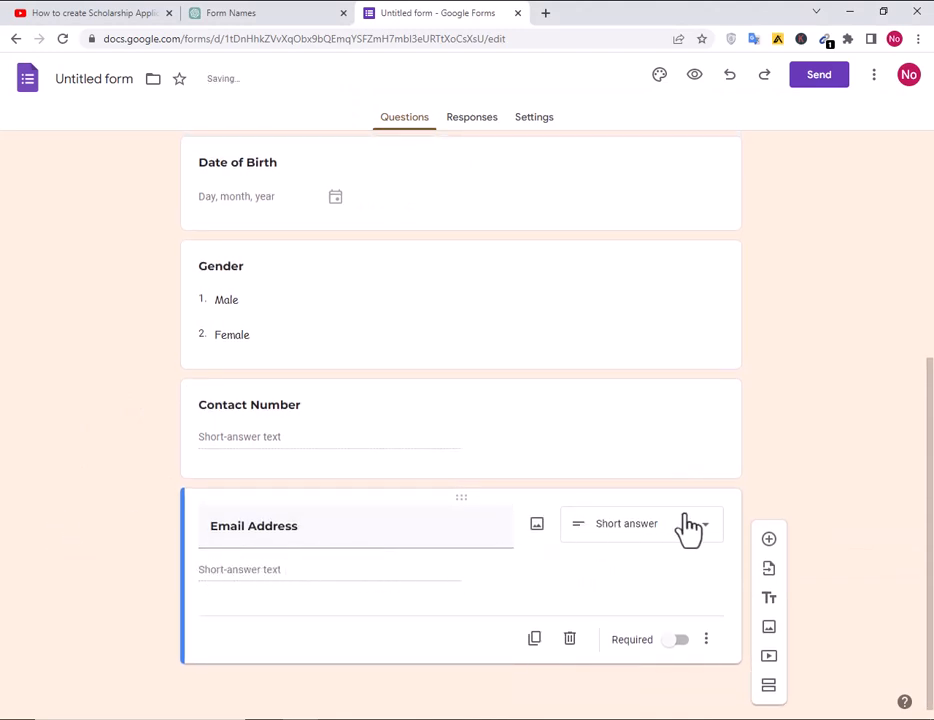
- Add a Short answer question titled "Mailing Address", copied from the Notepad notes, below Email Address
{"action": "left_click", "coordinate": [769, 540]}
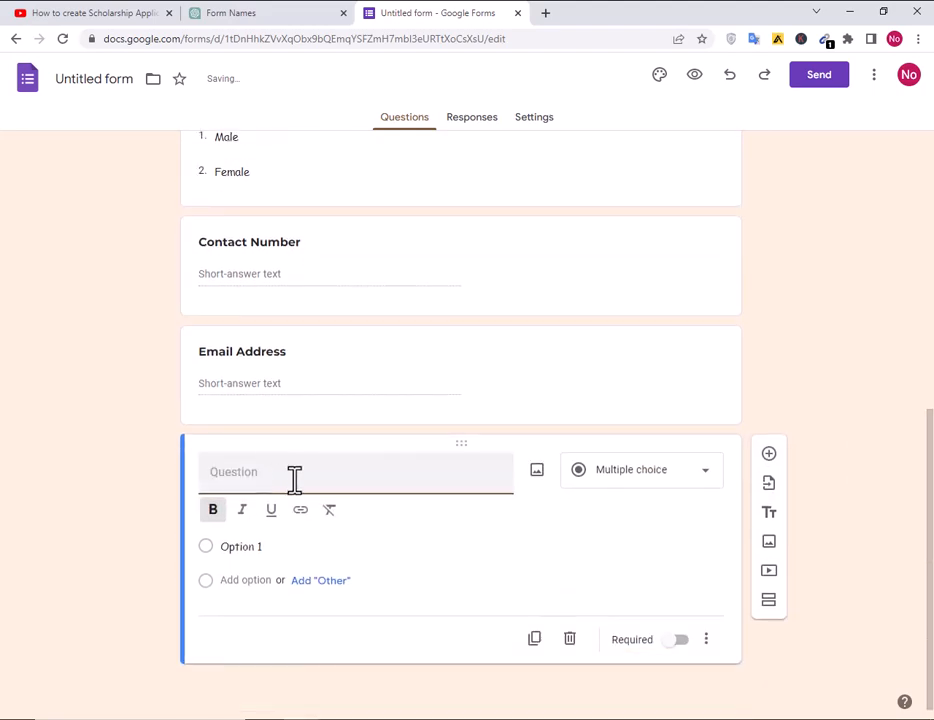
{"action": "key", "text": "alt+Tab"}
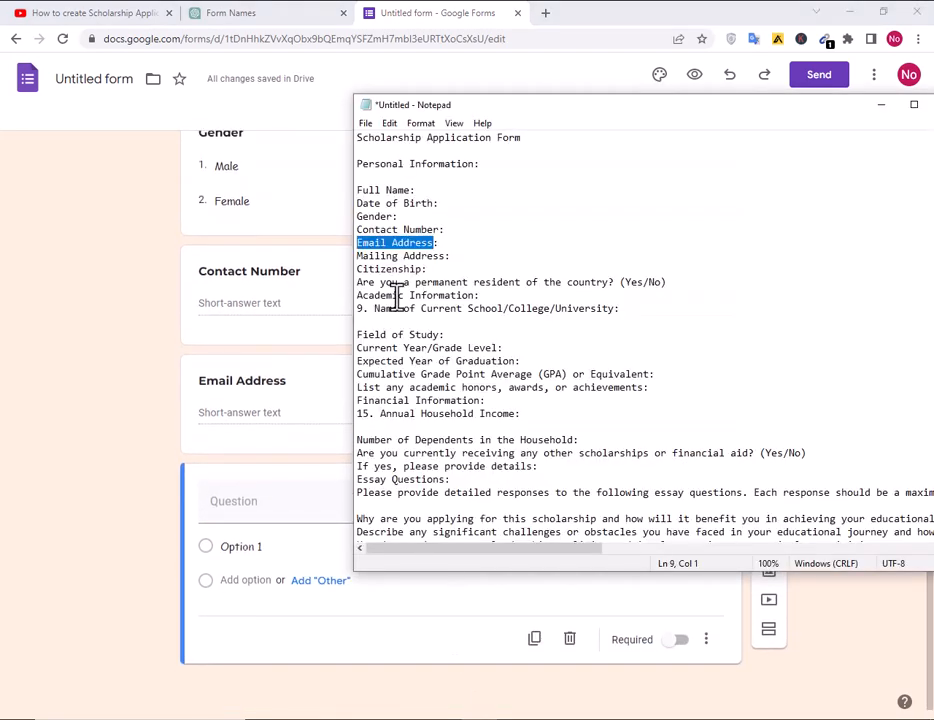
{"action": "left_click_drag", "start_coordinate": [445, 256], "coordinate": [355, 258]}
{"action": "key", "text": "ctrl+c"}
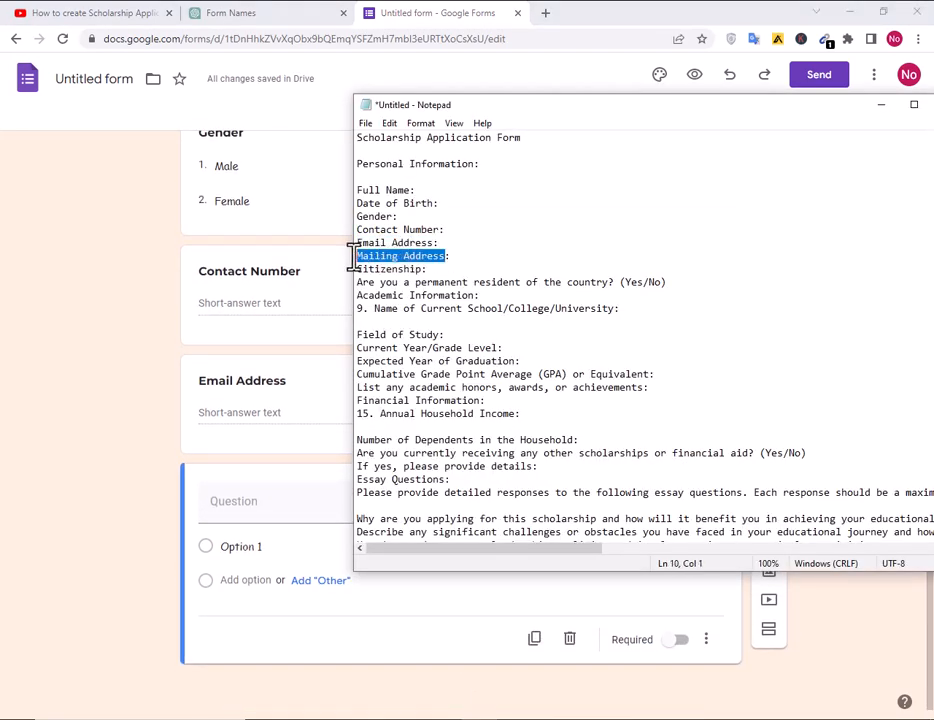
{"action": "key", "text": "alt+Tab"}
{"action": "left_click", "coordinate": [296, 508]}
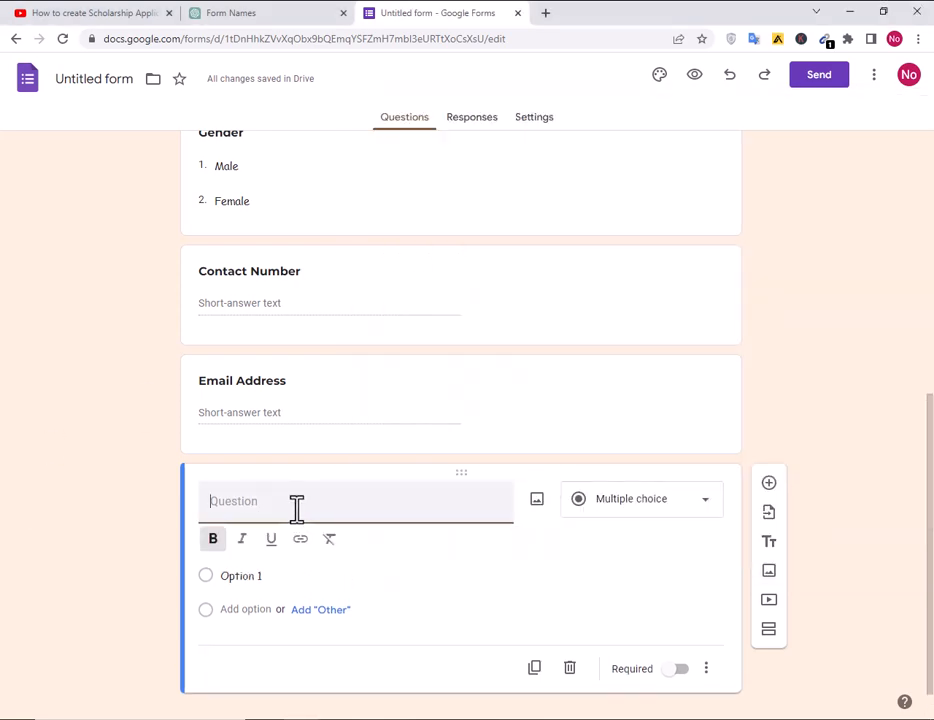
{"action": "key", "text": "ctrl+v"}
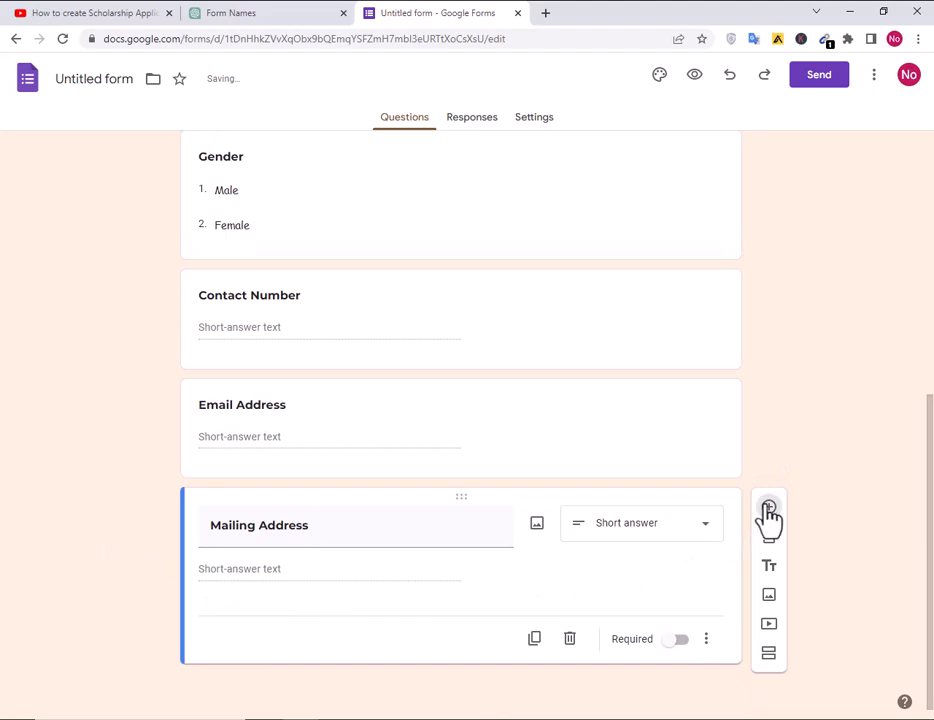
- Add a Short answer question titled "Citizenship", copied from the Notepad notes, below Mailing Address
{"action": "left_click", "coordinate": [769, 510]}
{"action": "key", "text": "alt+Tab"}
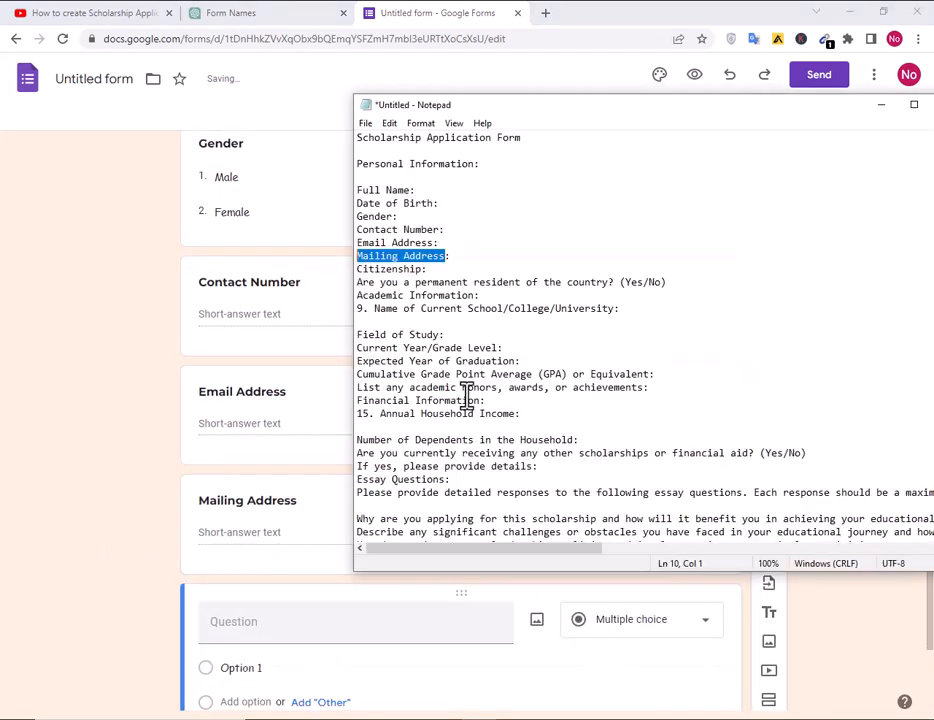
{"action": "left_click_drag", "start_coordinate": [422, 269], "coordinate": [335, 270]}
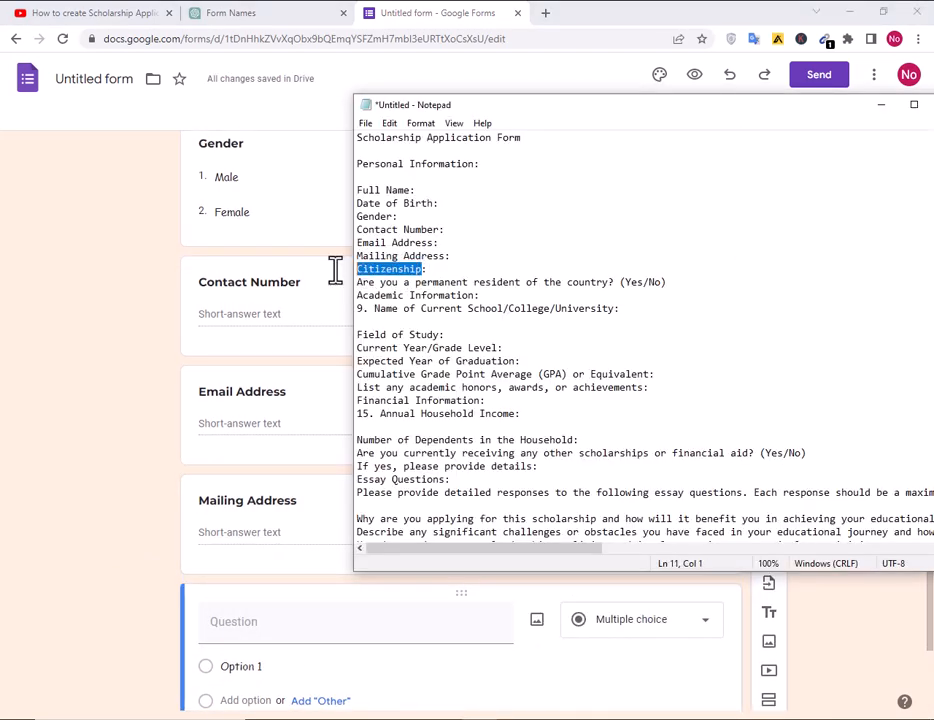
{"action": "key", "text": "alt+Tab"}
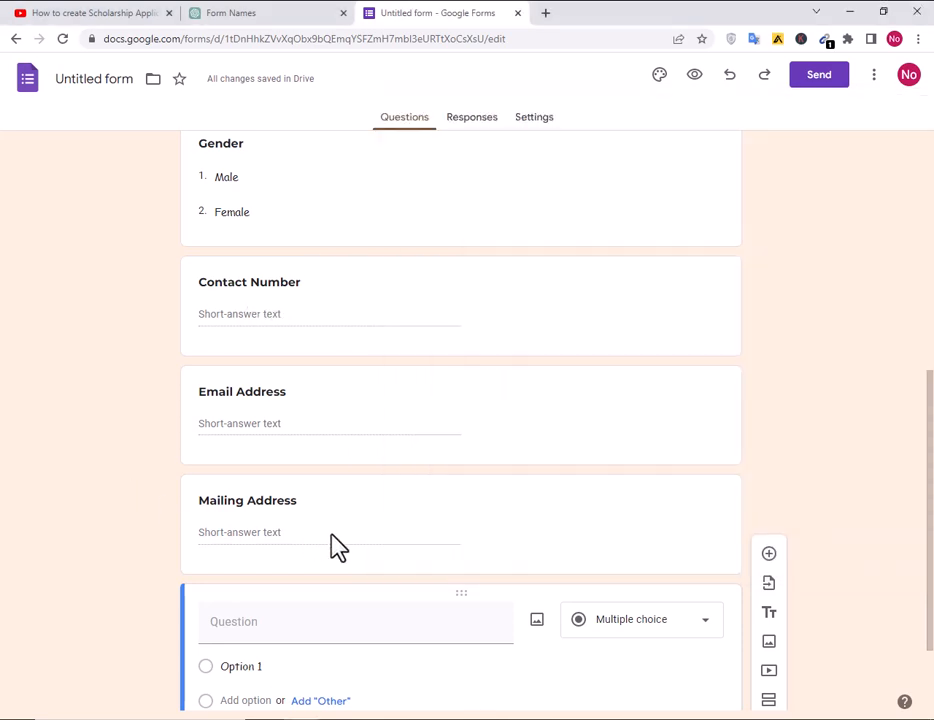
{"action": "left_click", "coordinate": [280, 621]}
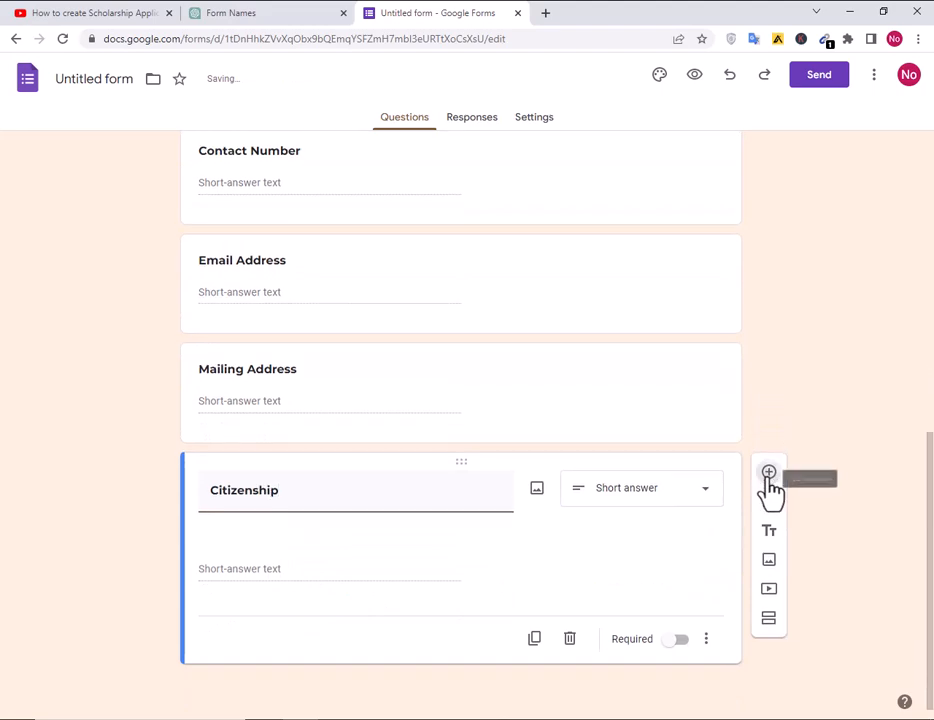
- Add the Multiple choice question "Are you a permanent resident of the country?", copied from the Notepad notes, with the options "Yes" and "No"
{"action": "left_click", "coordinate": [769, 478]}
{"action": "key", "text": "alt+Tab"}
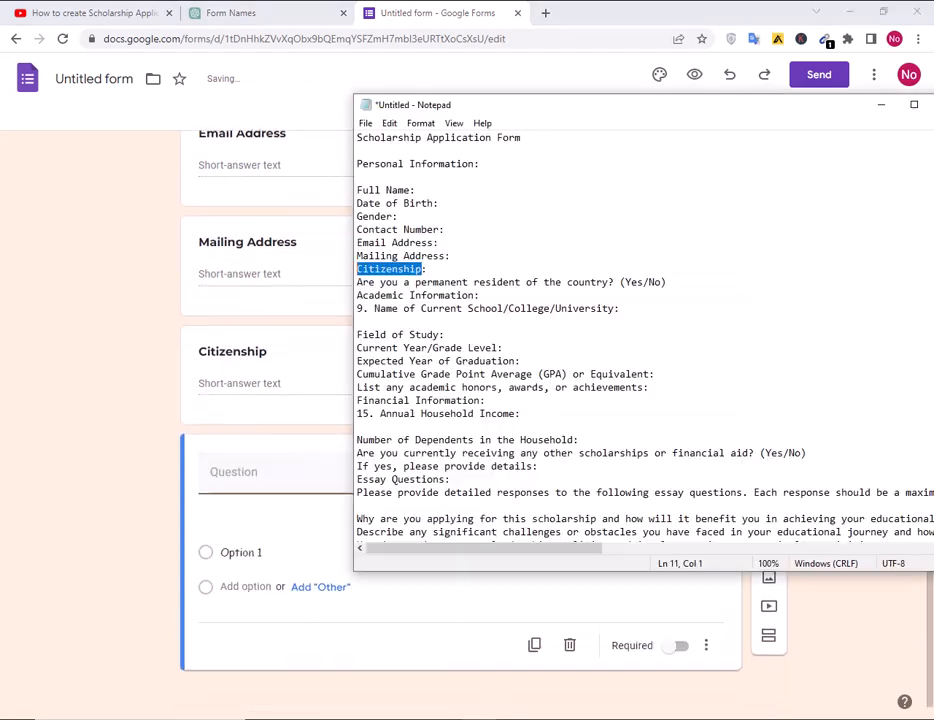
{"action": "left_click_drag", "start_coordinate": [357, 282], "coordinate": [614, 283]}
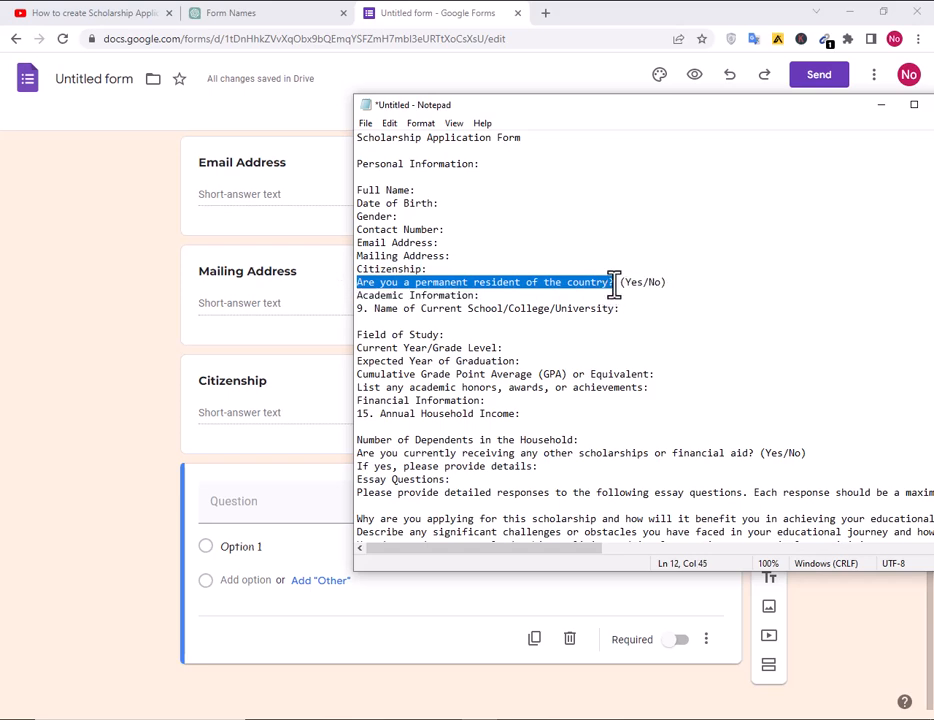
{"action": "key", "text": "ctrl+c"}
{"action": "left_click", "coordinate": [298, 510]}
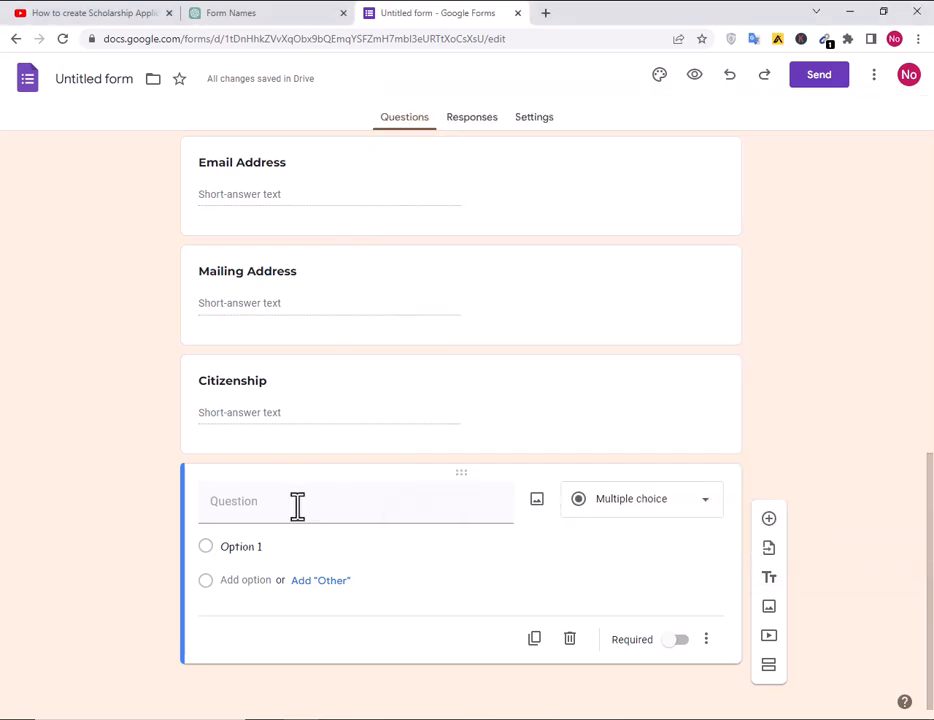
{"action": "key", "text": "ctrl+v"}
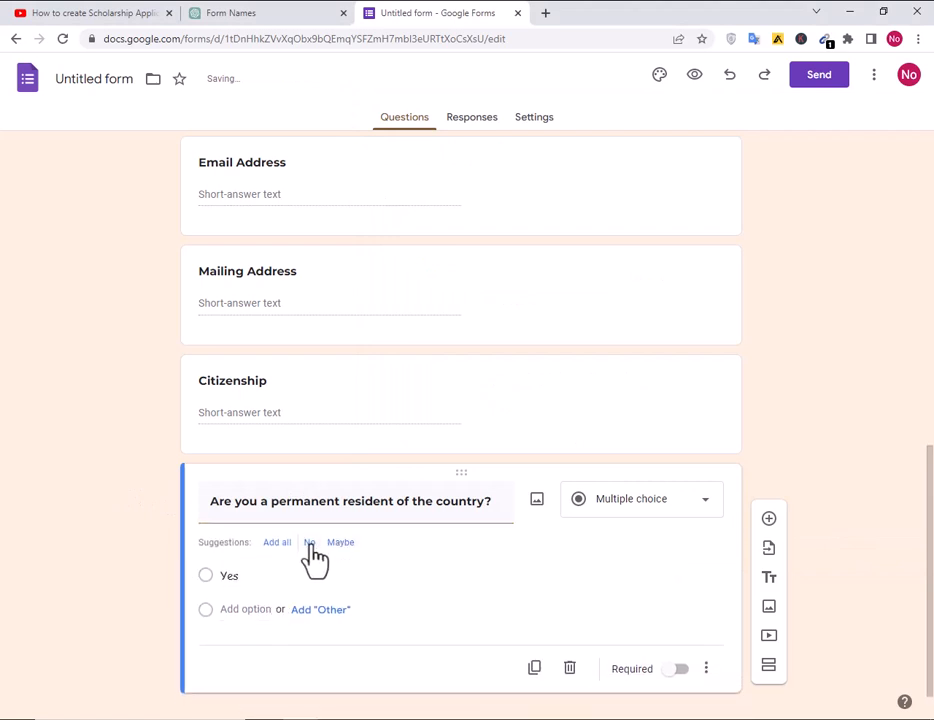
{"action": "left_click", "coordinate": [265, 610]}
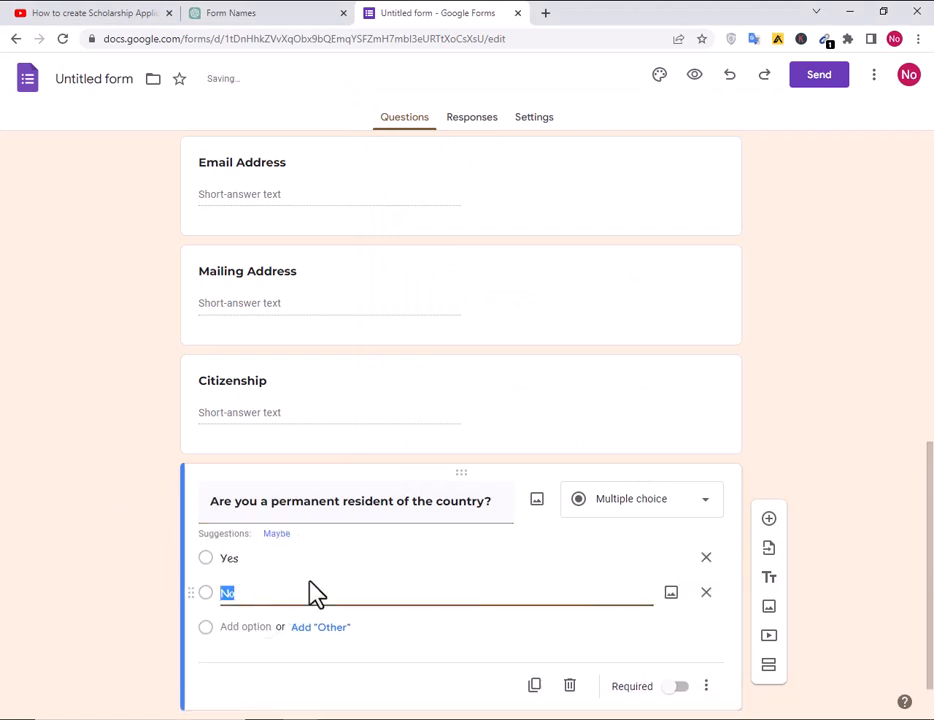
{"action": "left_click", "coordinate": [140, 593]}
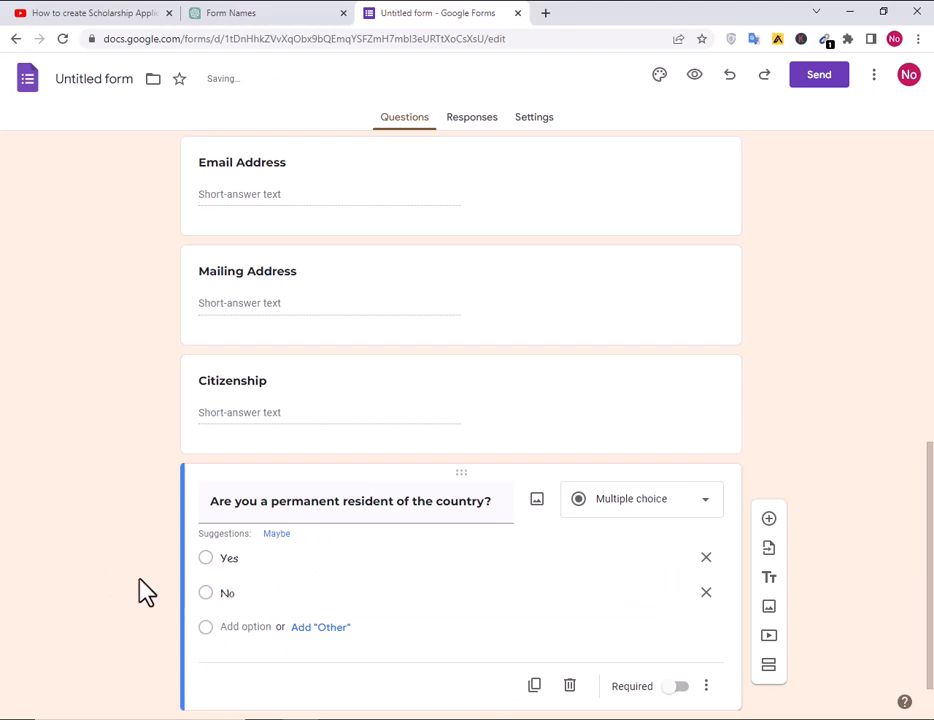
- Try adding "Academic Information" from the Notepad notes as a Short answer question, and delete that question
{"action": "left_click", "coordinate": [769, 520]}
{"action": "key", "text": "alt+Tab"}
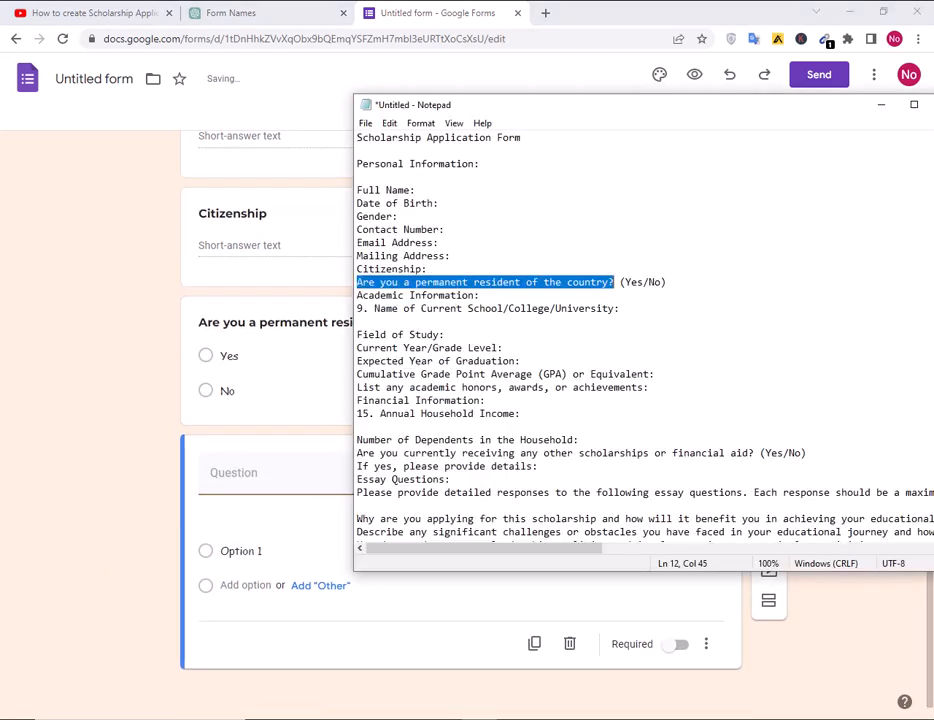
{"action": "left_click_drag", "start_coordinate": [357, 296], "coordinate": [481, 295]}
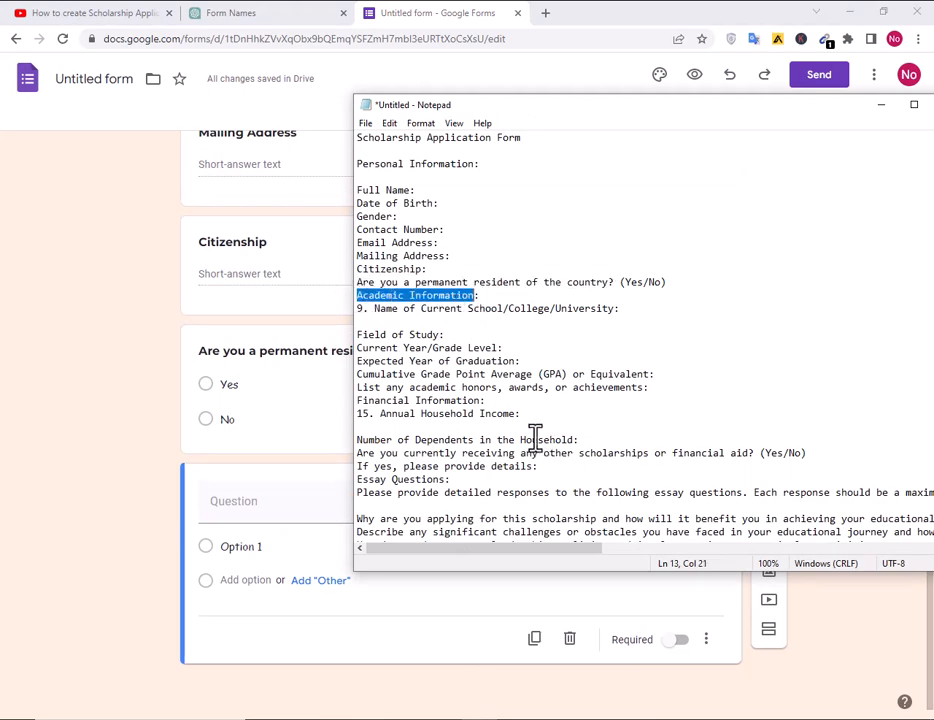
{"action": "left_click", "coordinate": [258, 502]}
{"action": "key", "text": "ctrl+v"}
{"action": "left_click", "coordinate": [83, 573]}
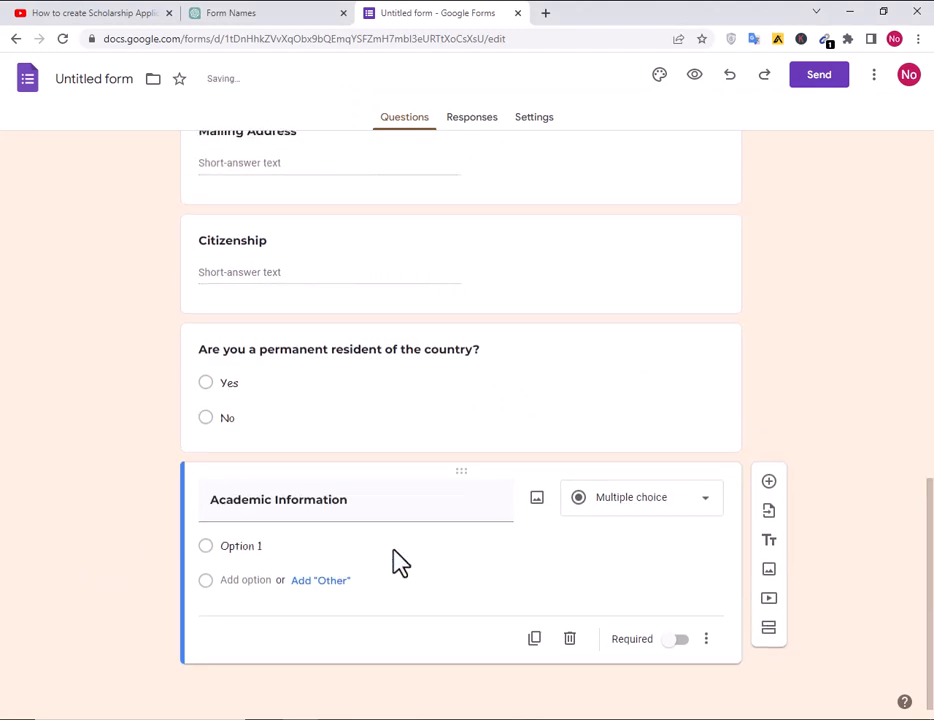
{"action": "left_click", "coordinate": [692, 500]}
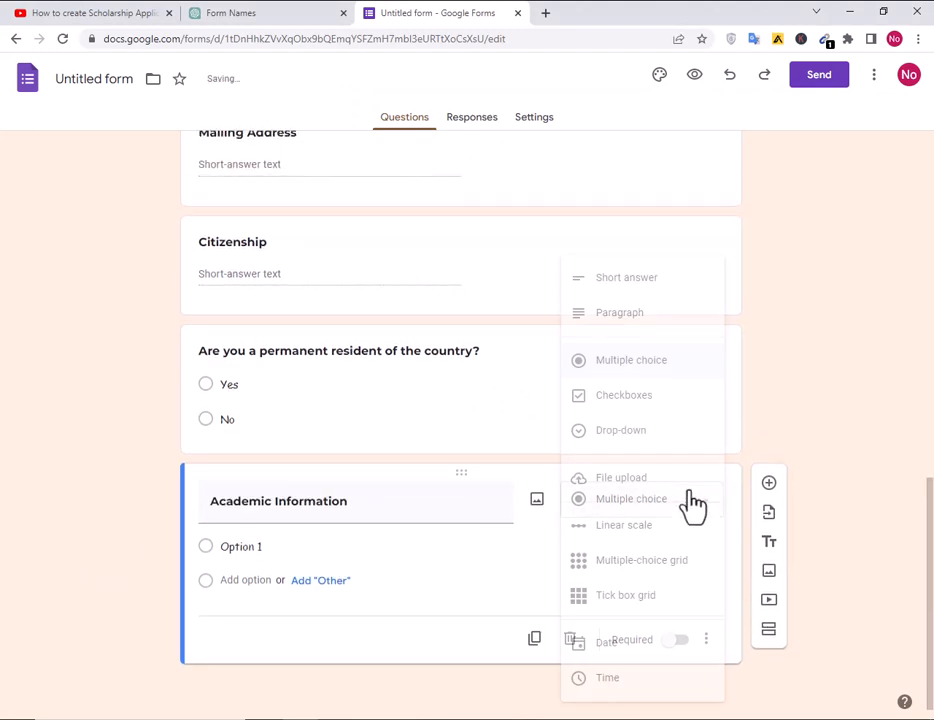
{"action": "left_click", "coordinate": [630, 280]}
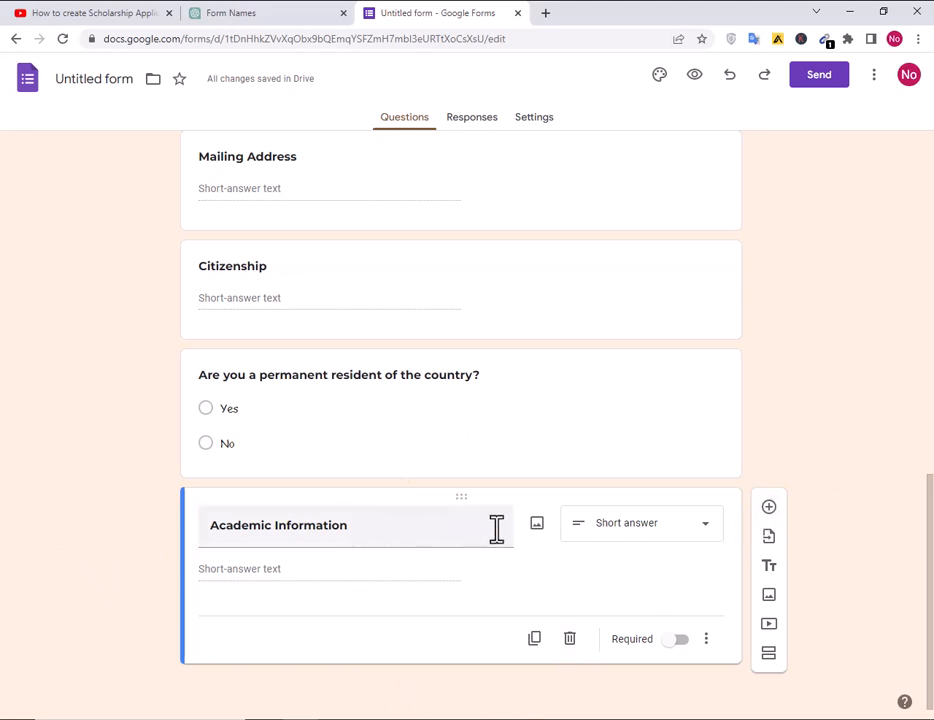
{"action": "left_click", "coordinate": [569, 640]}
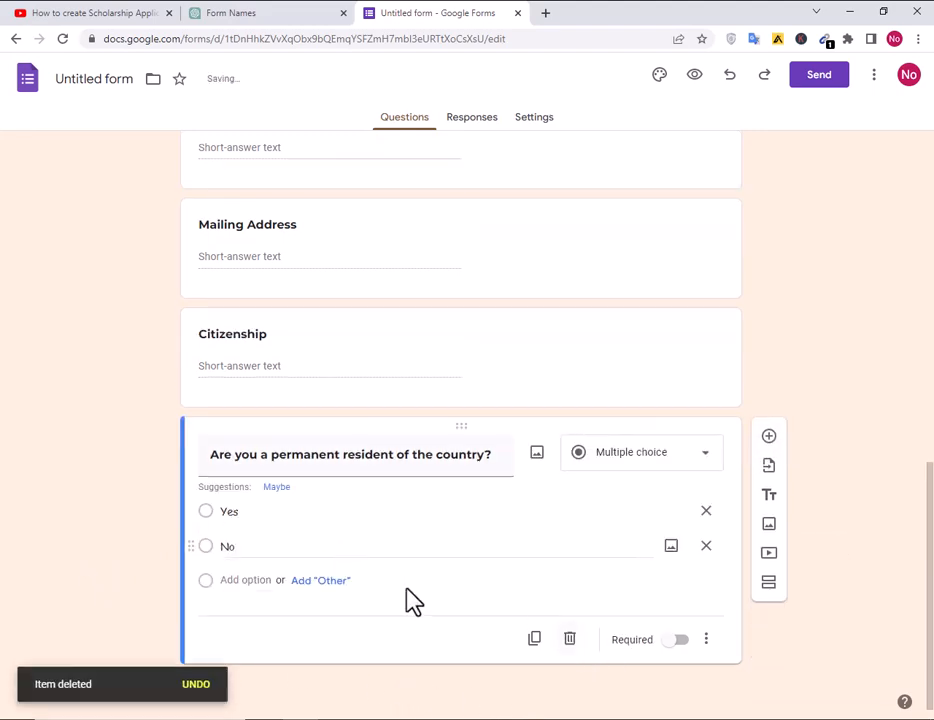
- Add a new section after the permanent resident question and title it "Academic Information"
{"action": "left_click", "coordinate": [767, 588]}
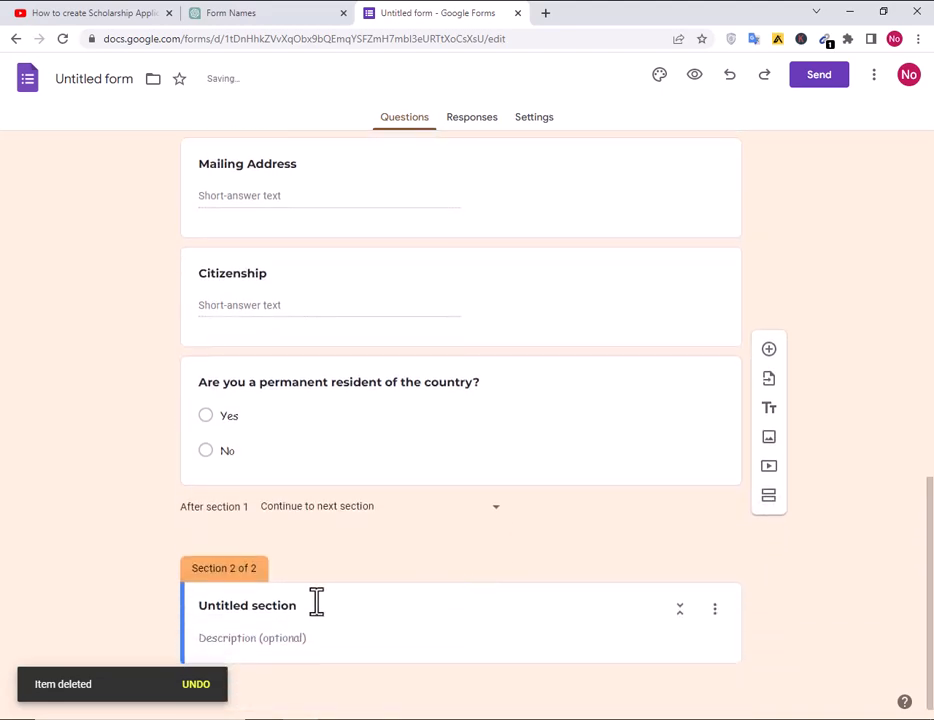
{"action": "left_click_drag", "start_coordinate": [323, 615], "coordinate": [163, 607]}
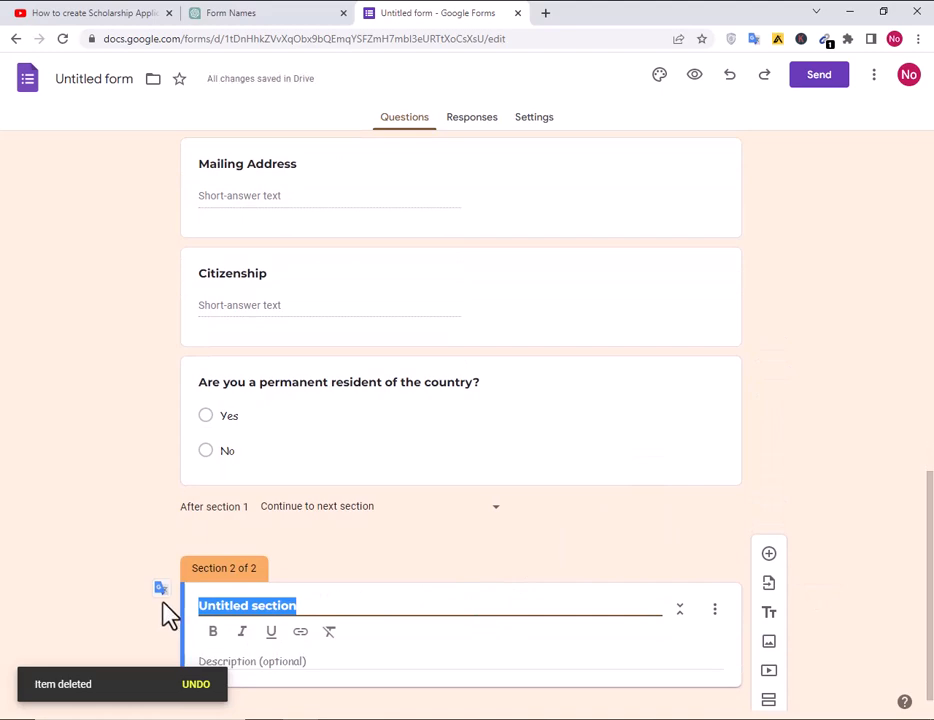
{"action": "type", "text": "Academic Information"}
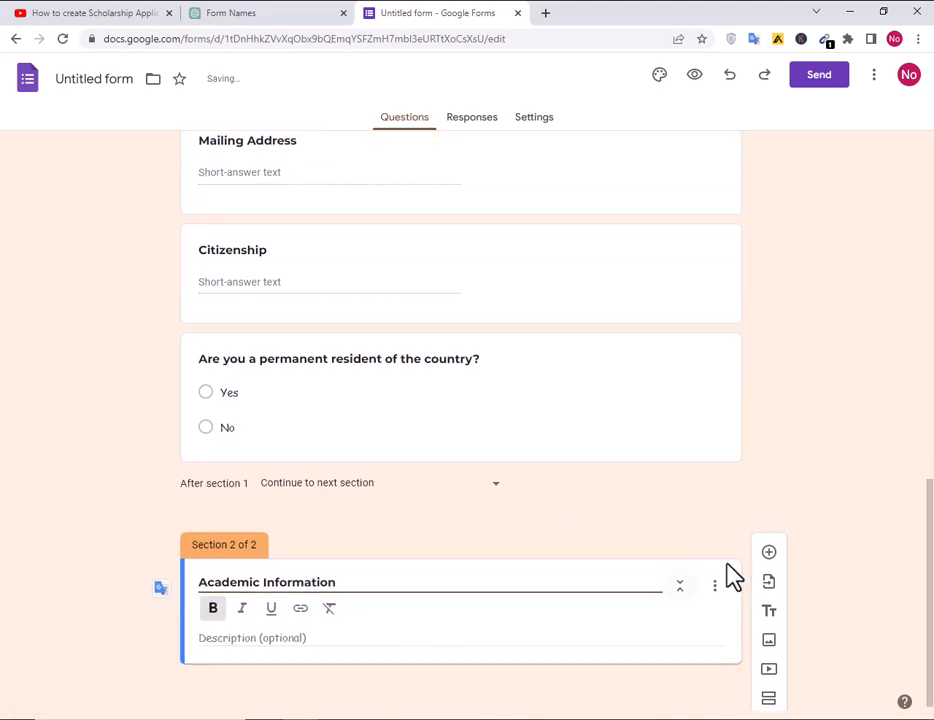
- Add a Short answer question titled "Name of Current School/College/University" to the Academic Information section, copied from the Notepad notes
{"action": "left_click", "coordinate": [769, 550]}
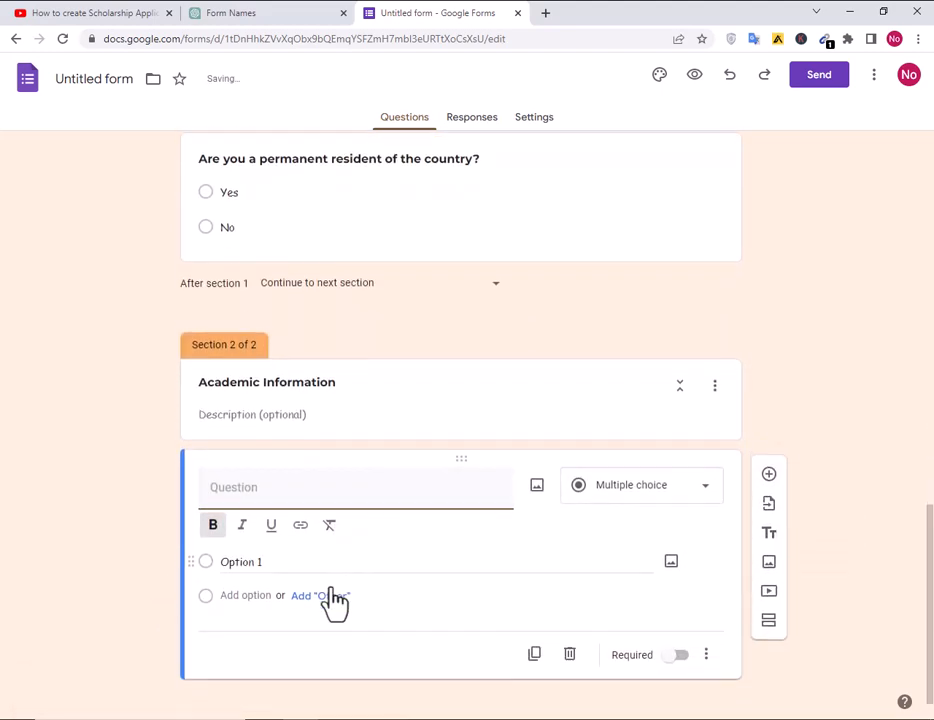
{"action": "key", "text": "alt+Tab"}
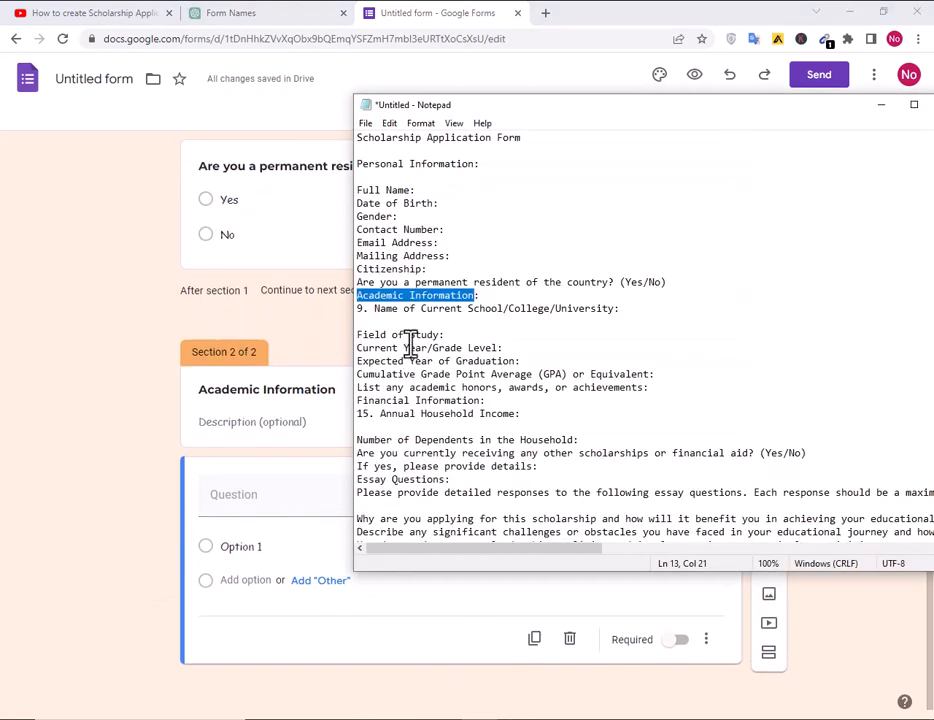
{"action": "left_click_drag", "start_coordinate": [377, 314], "coordinate": [614, 314]}
{"action": "key", "text": "ctrl+c"}
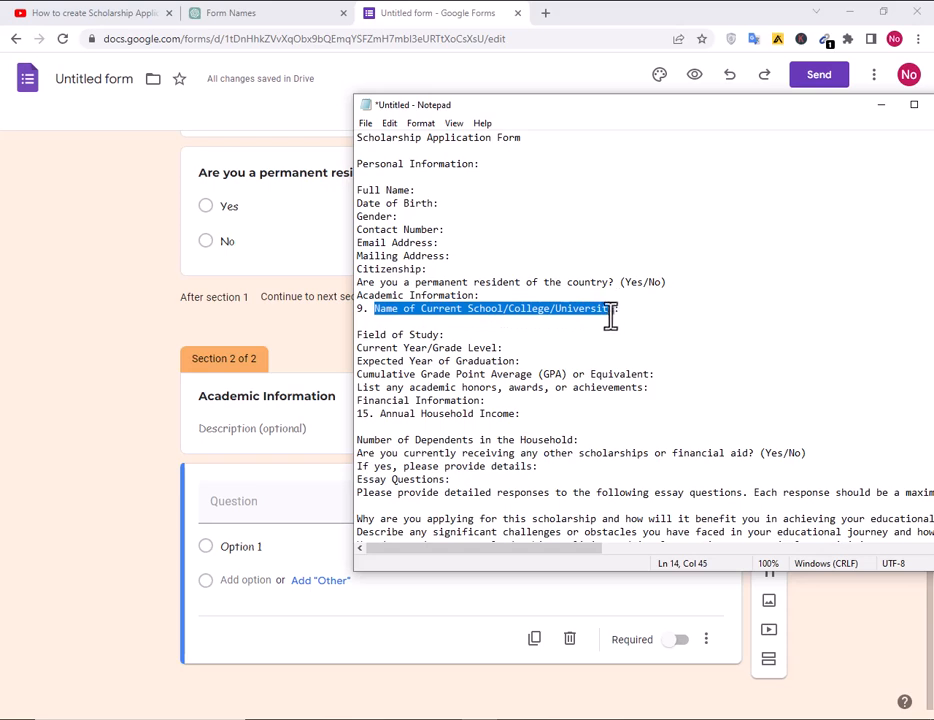
{"action": "left_click", "coordinate": [229, 532]}
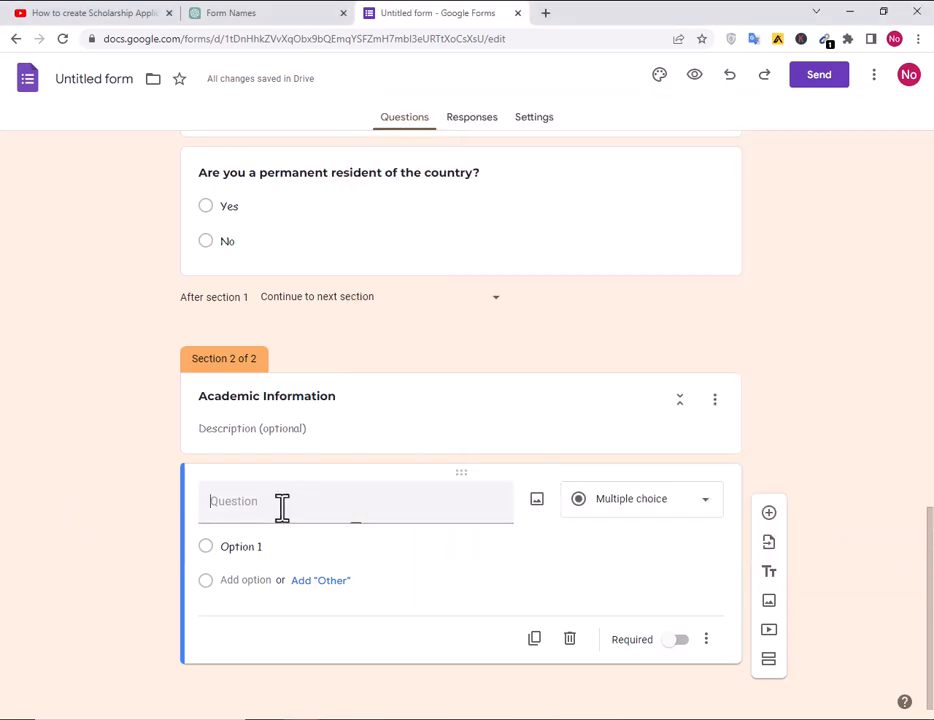
{"action": "key", "text": "ctrl+v"}
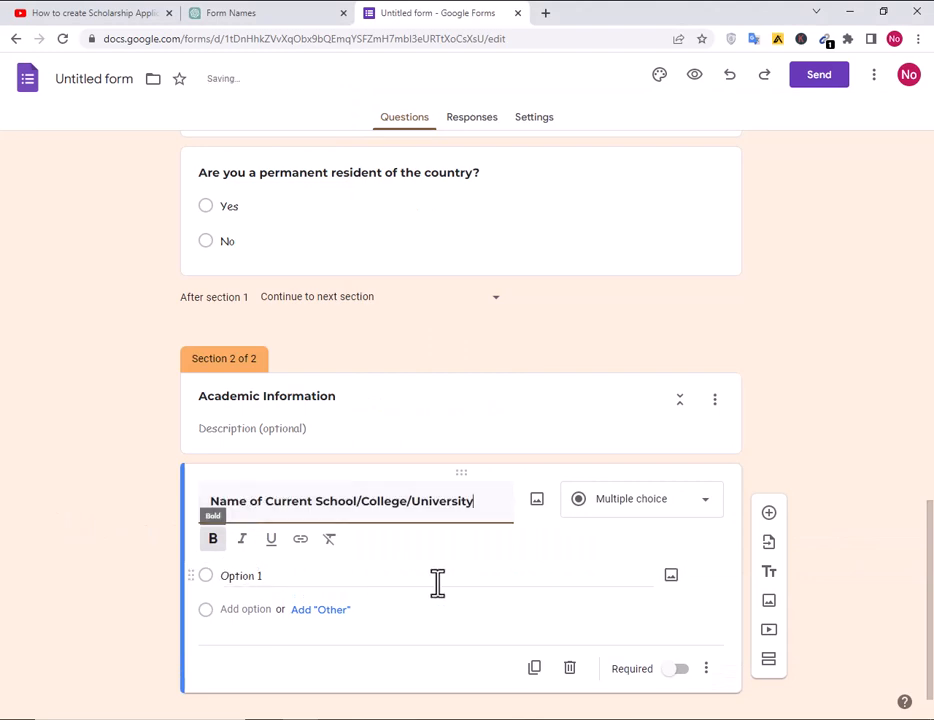
- Add a Short answer question titled "Name of your School?" below the current school question
{"action": "left_click", "coordinate": [768, 514]}
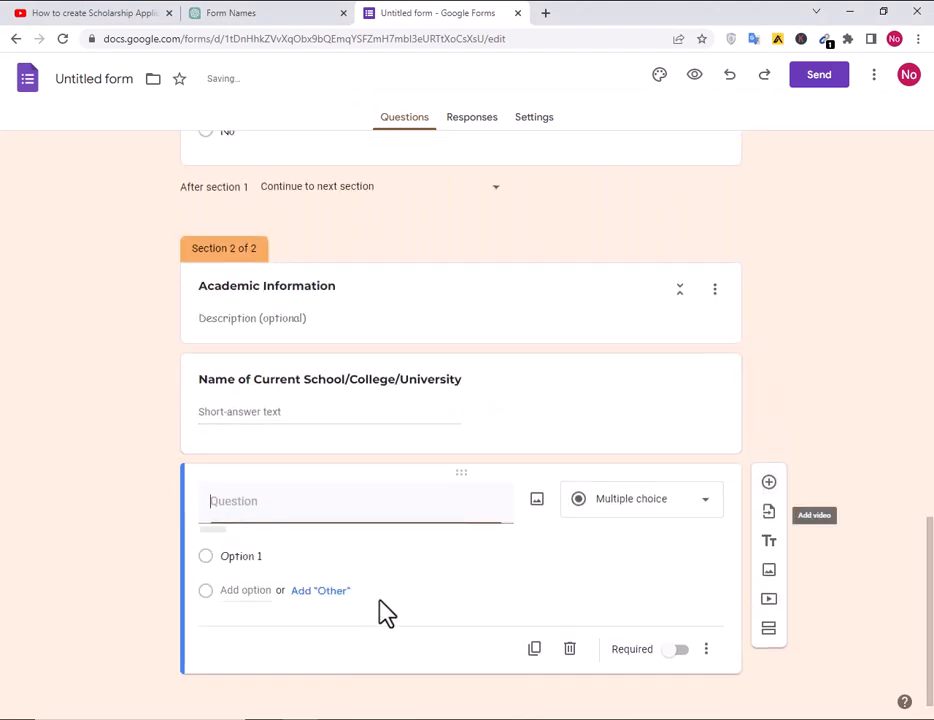
{"action": "type", "text": "Nam"}
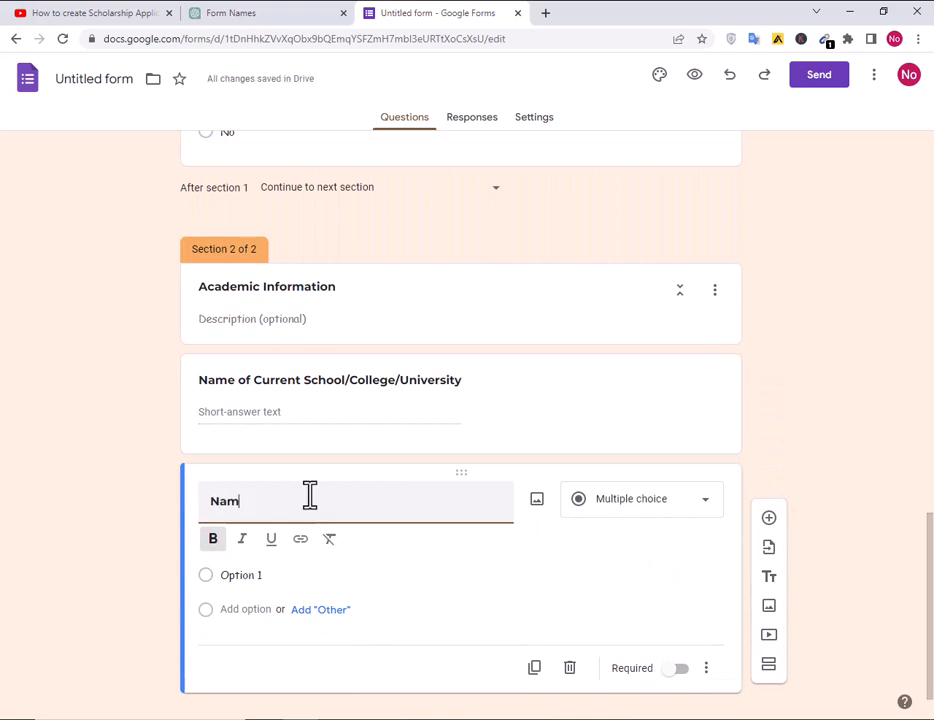
{"action": "type", "text": "e of y"}
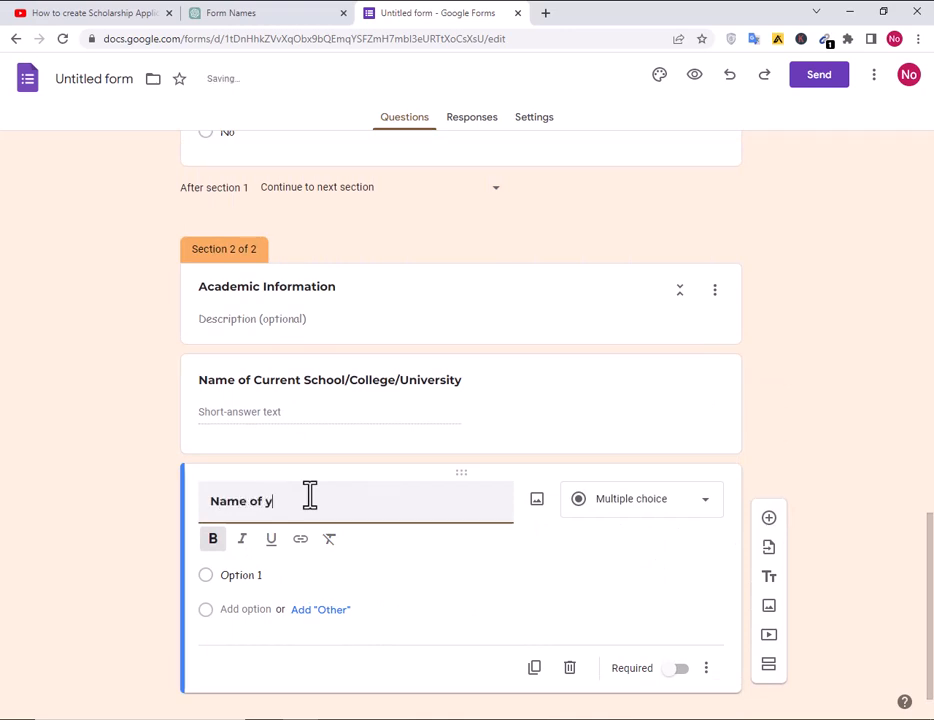
{"action": "type", "text": "our"}
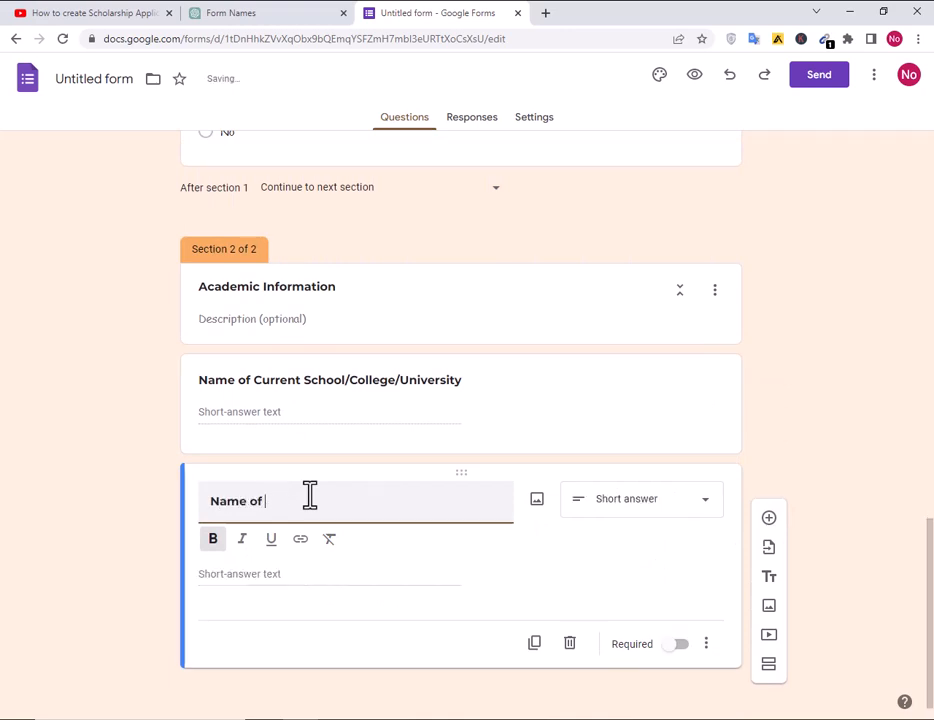
{"action": "type", "text": "our s"}
{"action": "key", "text": "BackSpace"}
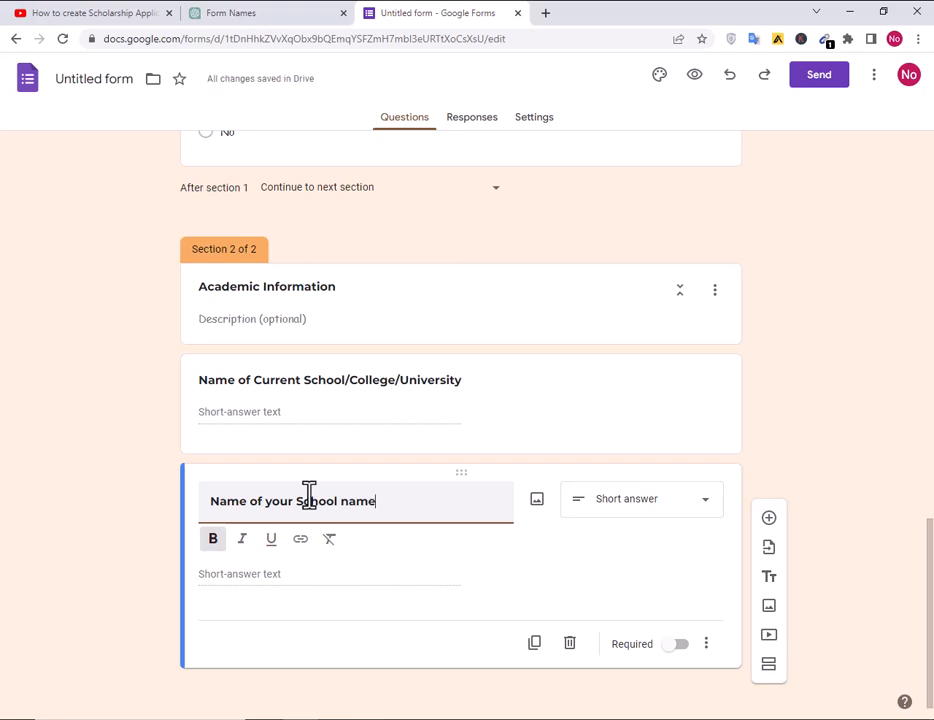
{"action": "left_click_drag", "start_coordinate": [339, 501], "coordinate": [390, 500]}
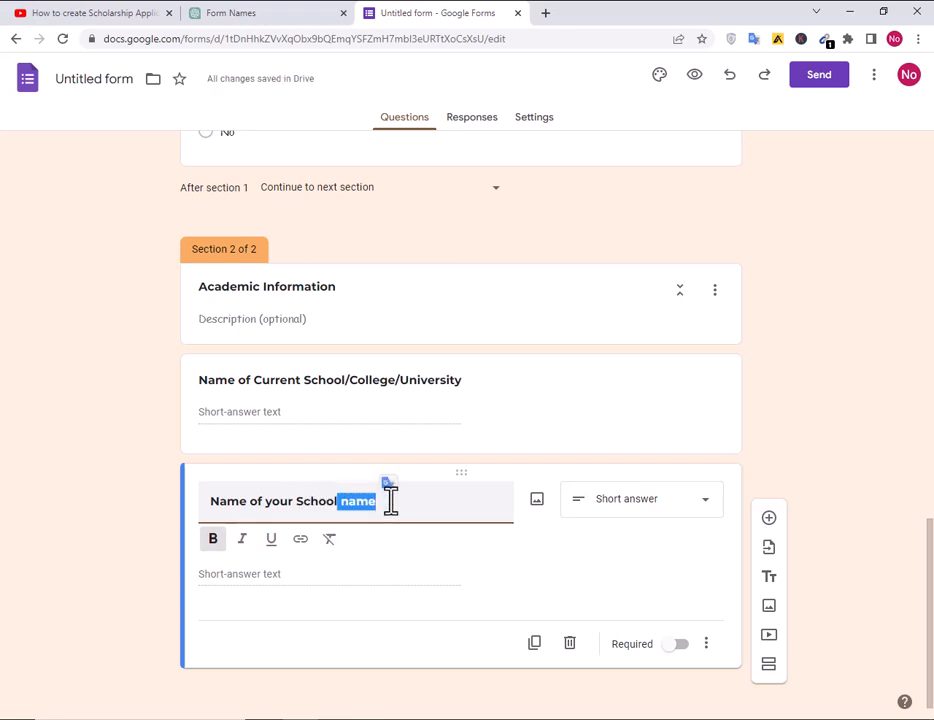
{"action": "key", "text": "BackSpace"}
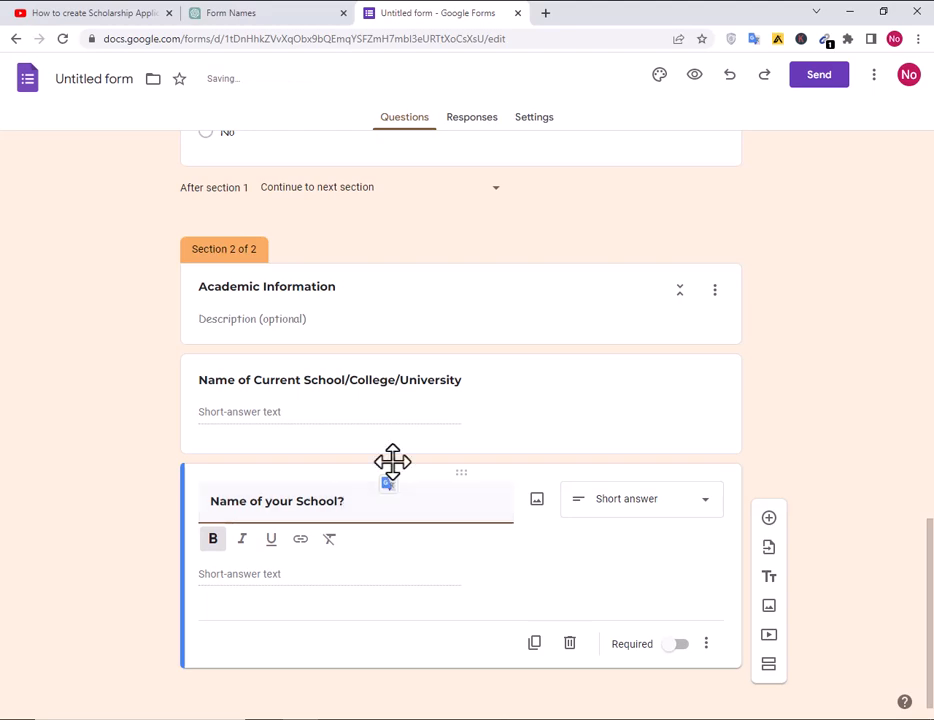
- Add a Short answer question titled "Name of your College ?" below the school name question
{"action": "left_click", "coordinate": [767, 521]}
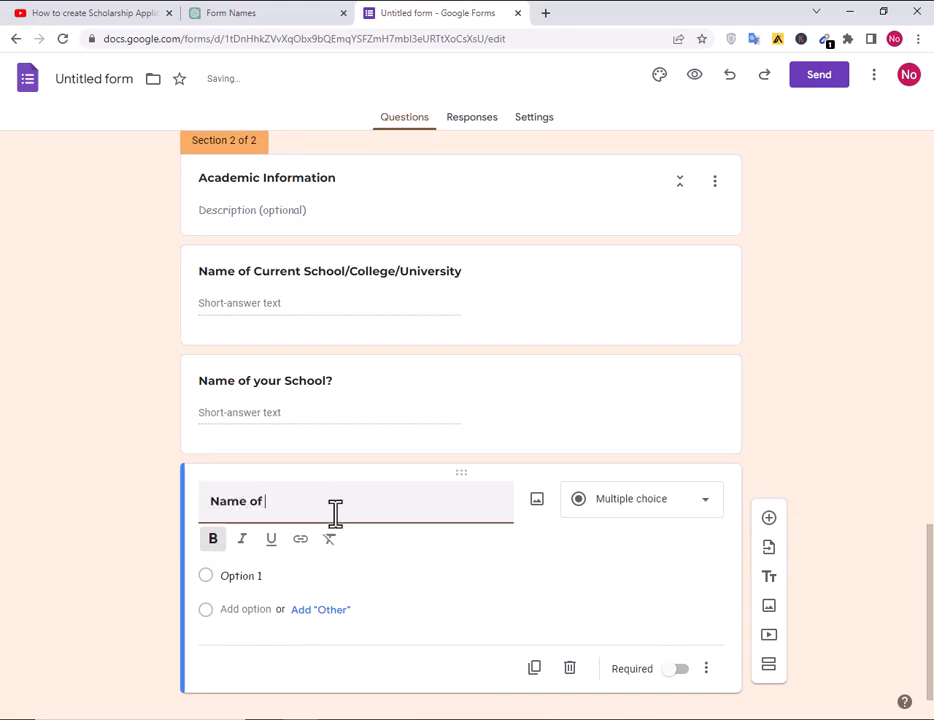
{"action": "type", "text": "Name of your Cooll"}
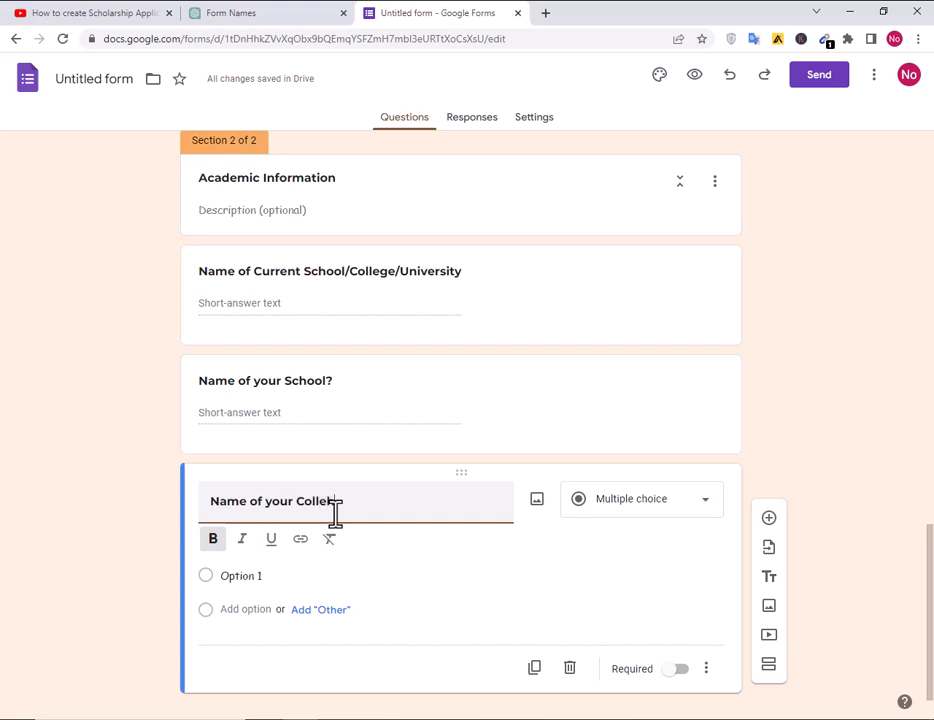
{"action": "type", "text": "ege ?"}
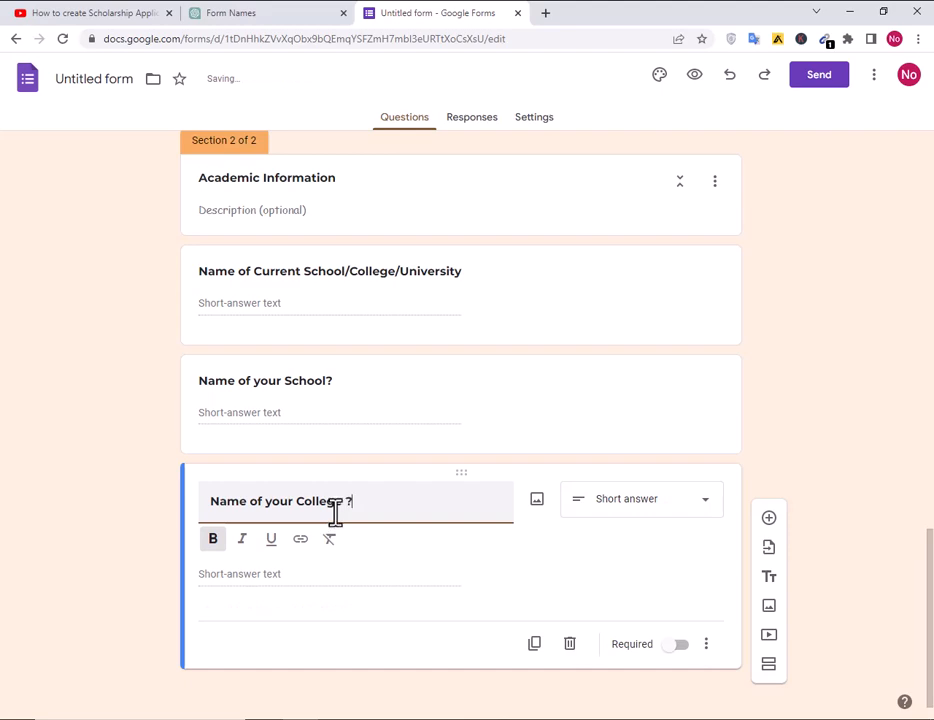
- Add a Short answer question titled "Name of your University ?" below the college question, correcting the spelling of "University"
{"action": "left_click", "coordinate": [769, 518]}
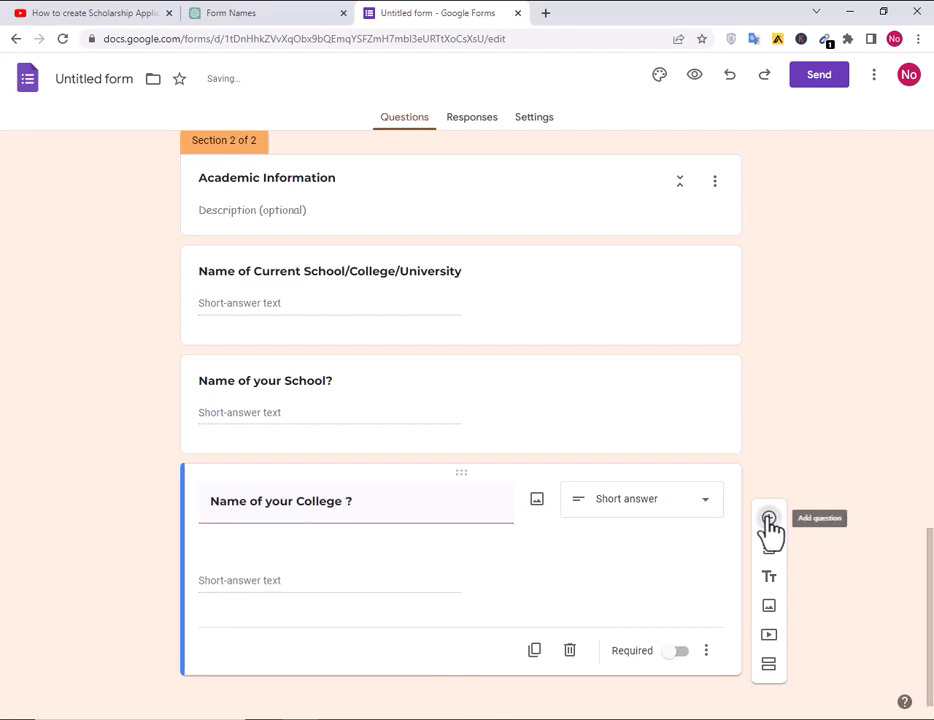
{"action": "type", "text": "Nama "}
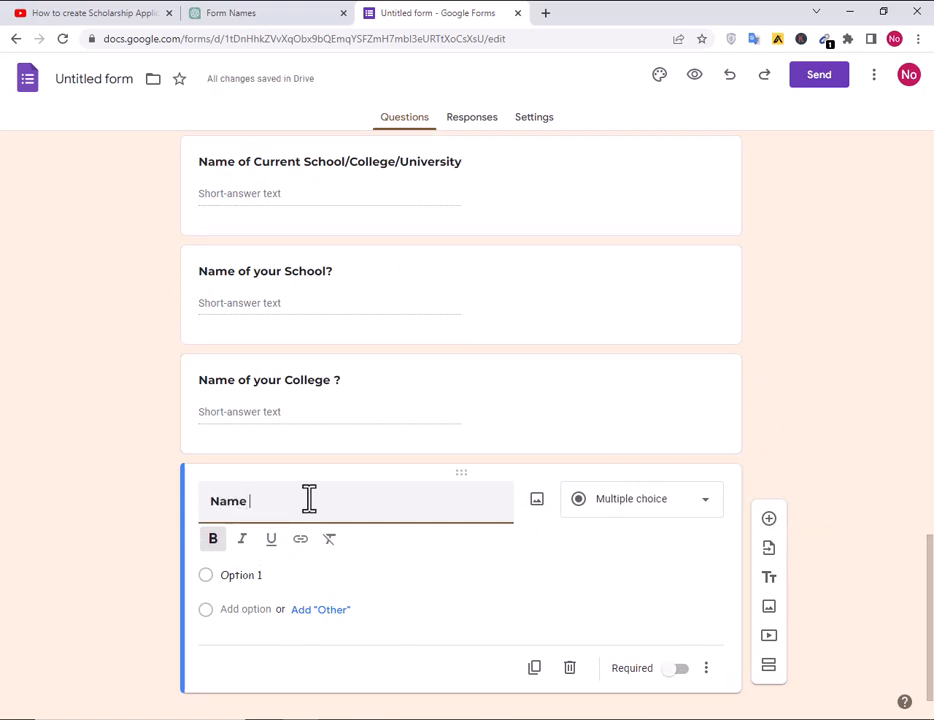
{"action": "type", "text": "of your Univ"}
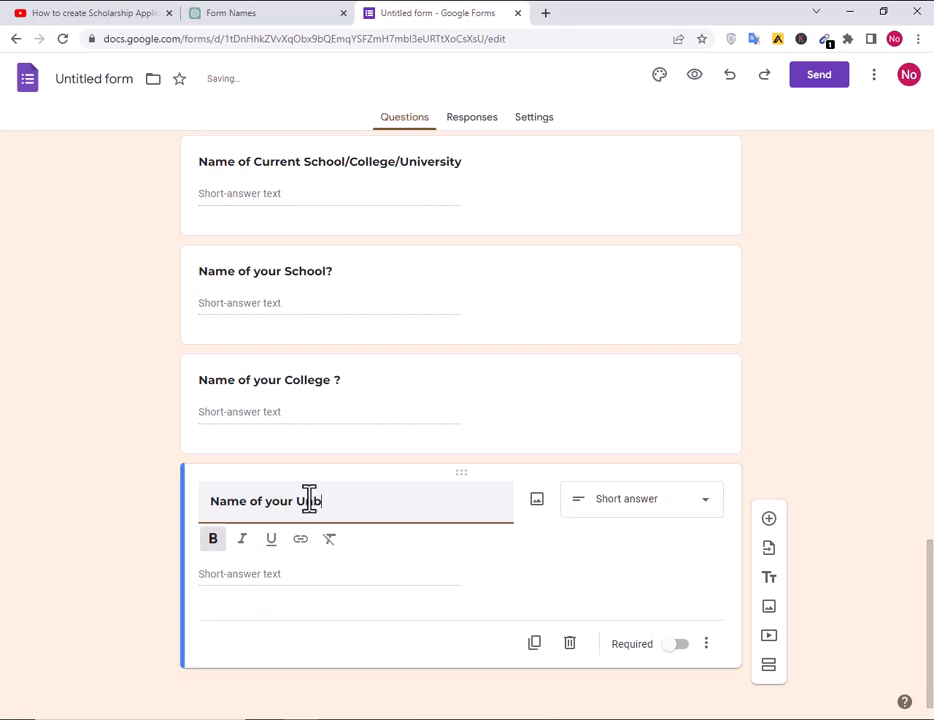
{"action": "key", "text": "BackSpace"}
{"action": "right_click", "coordinate": [340, 503]}
{"action": "left_click", "coordinate": [384, 268]}
- Add a Short answer question titled "Field of Study", copied from the Notepad notes, below the university question
{"action": "left_click", "coordinate": [769, 519]}
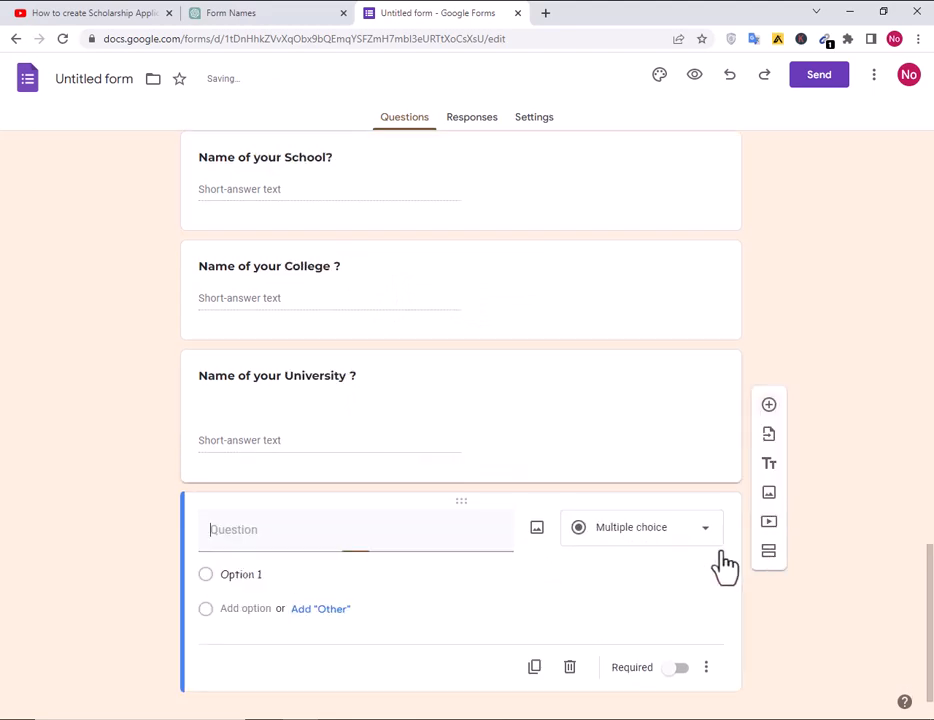
{"action": "left_click", "coordinate": [499, 716]}
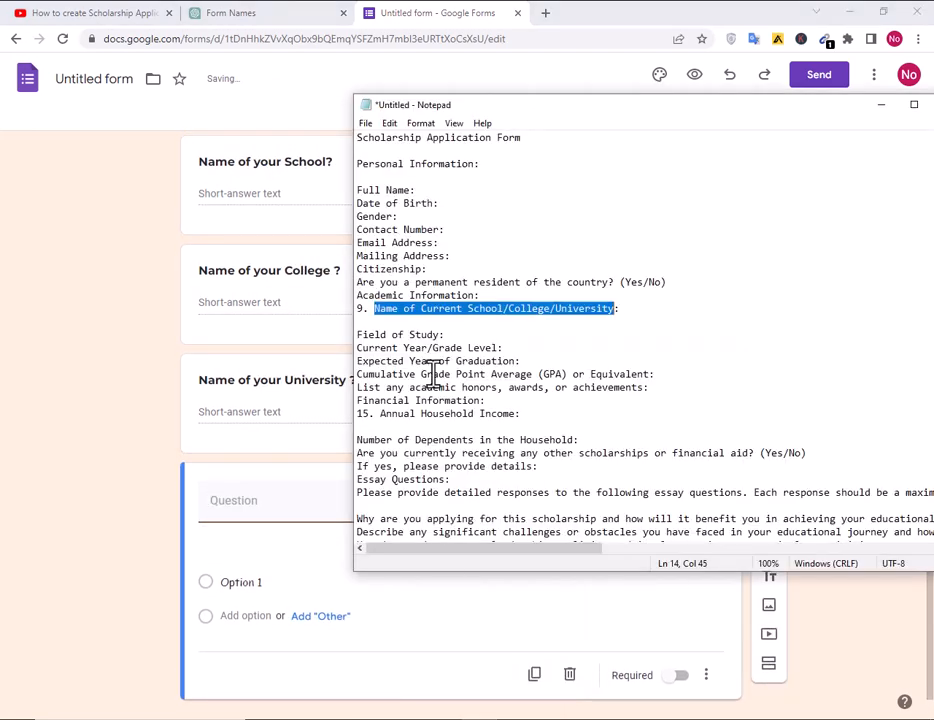
{"action": "left_click", "coordinate": [440, 334]}
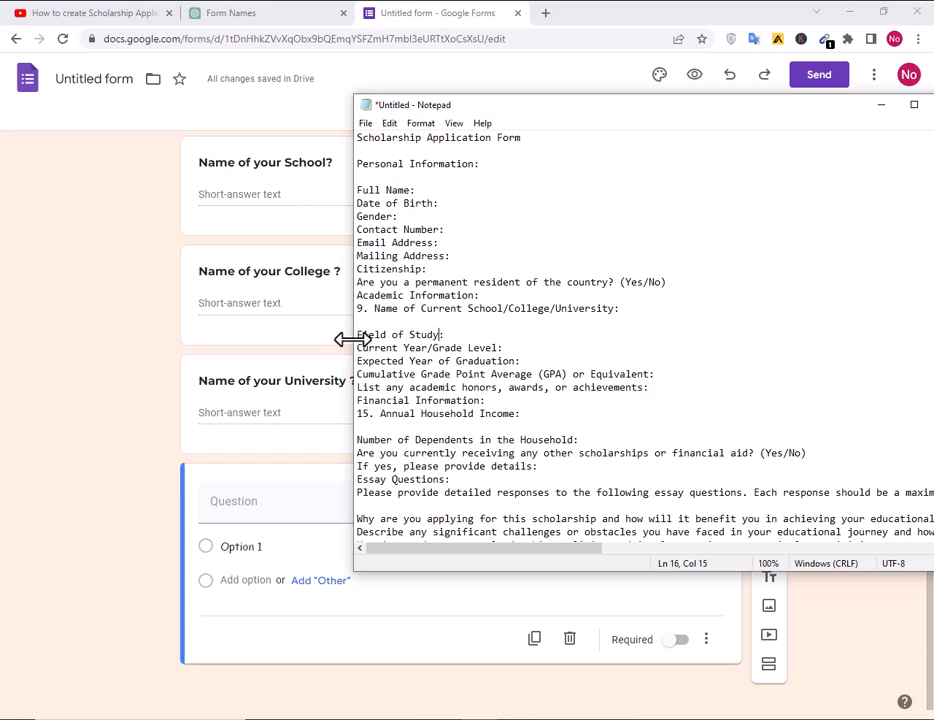
{"action": "scroll", "coordinate": [372, 340], "scroll_direction": "down", "scroll_amount": 1}
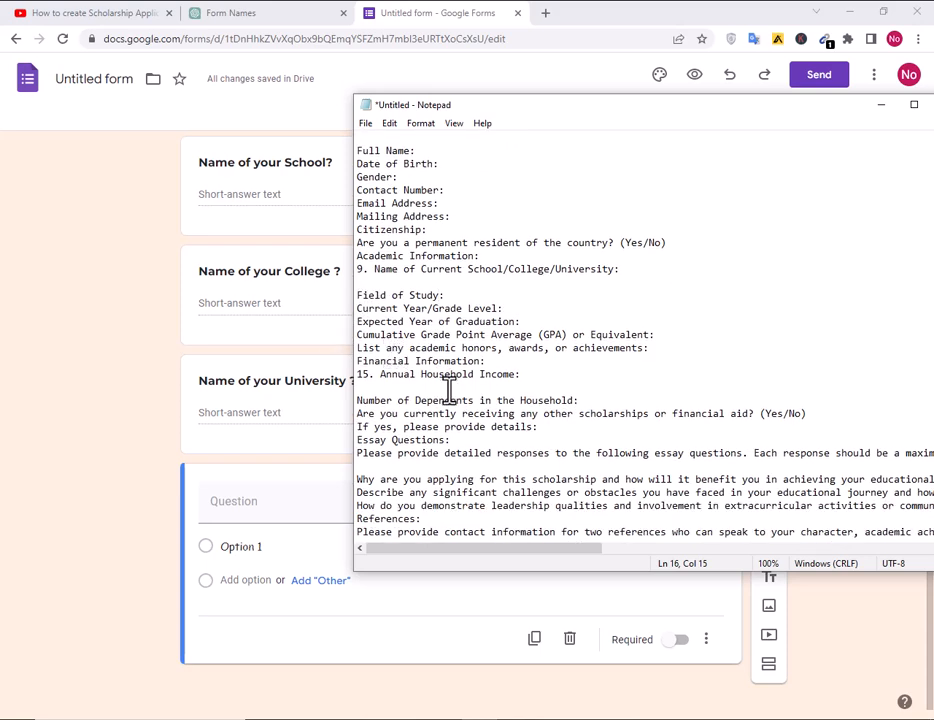
{"action": "scroll", "coordinate": [450, 391], "scroll_direction": "down", "scroll_amount": 1}
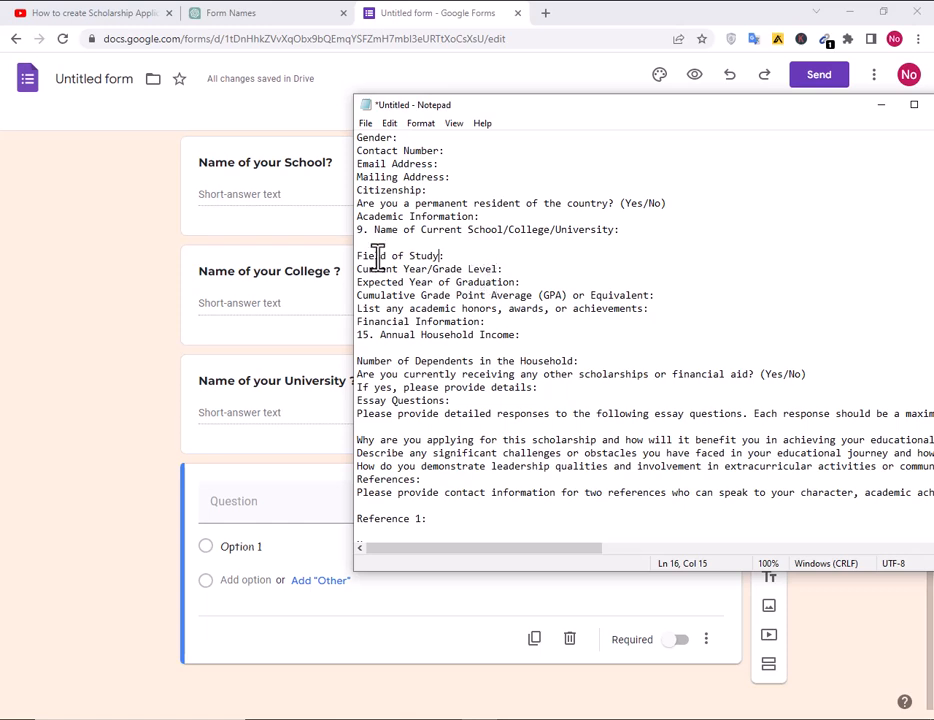
{"action": "left_click_drag", "start_coordinate": [358, 258], "coordinate": [422, 252]}
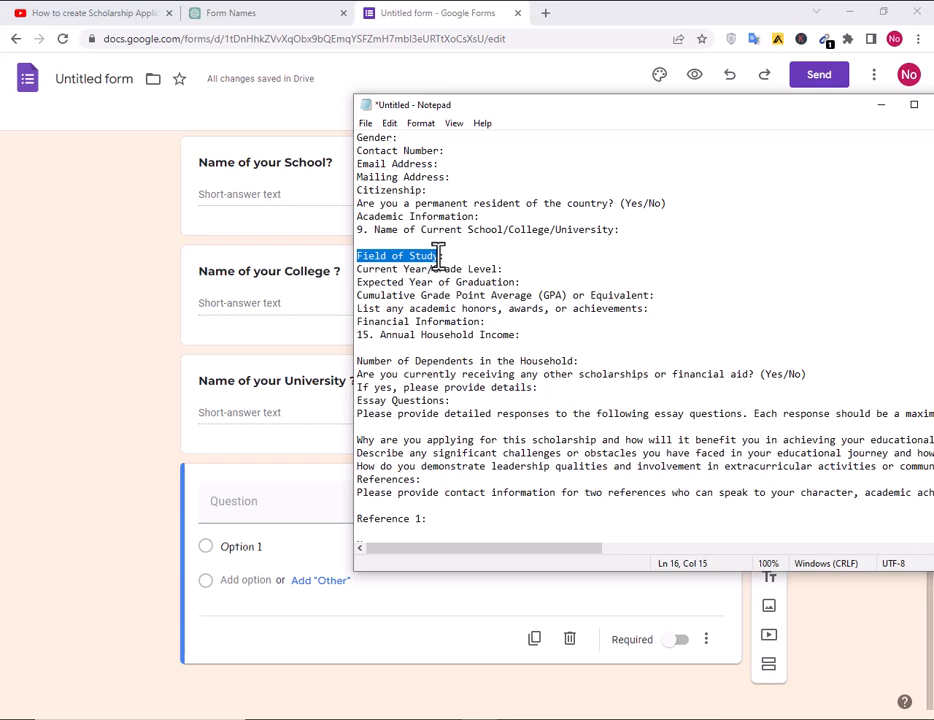
{"action": "left_click", "coordinate": [4, 508]}
{"action": "left_click", "coordinate": [444, 509]}
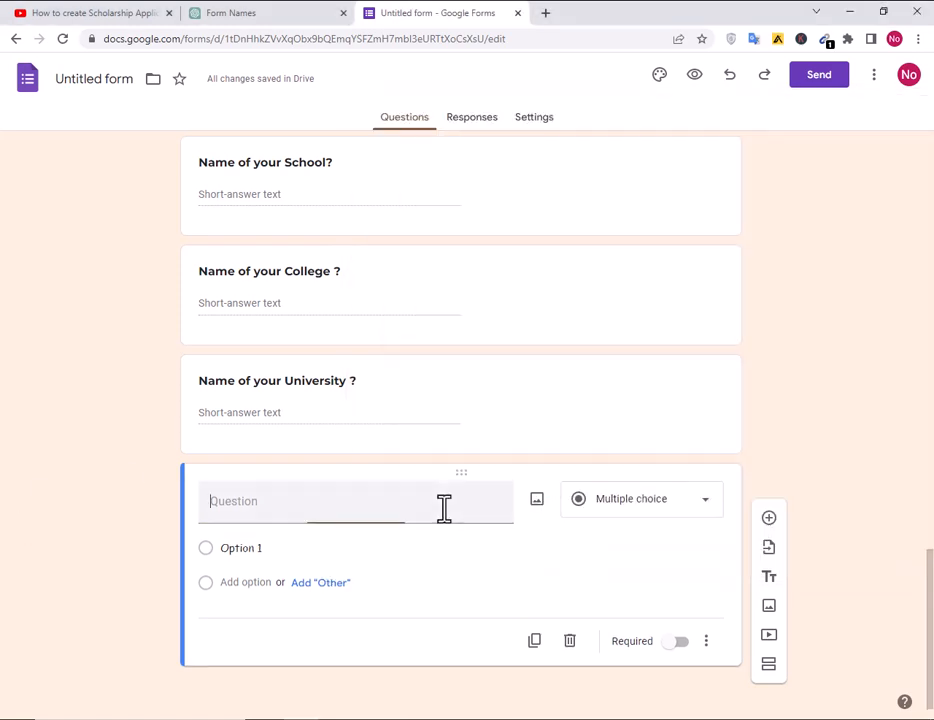
{"action": "type", "text": "Field of Study"}
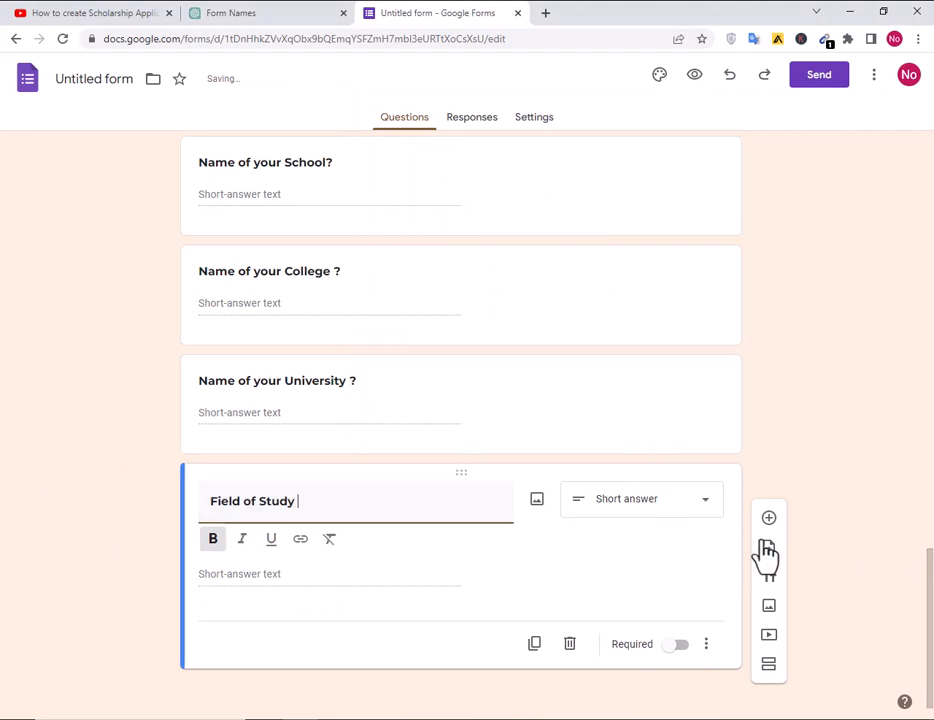
- Add a Short answer question titled "Current Year/Grade Level", copied from the Notepad notes, below Field of Study
{"action": "left_click", "coordinate": [769, 519]}
{"action": "key", "text": "alt+Tab"}
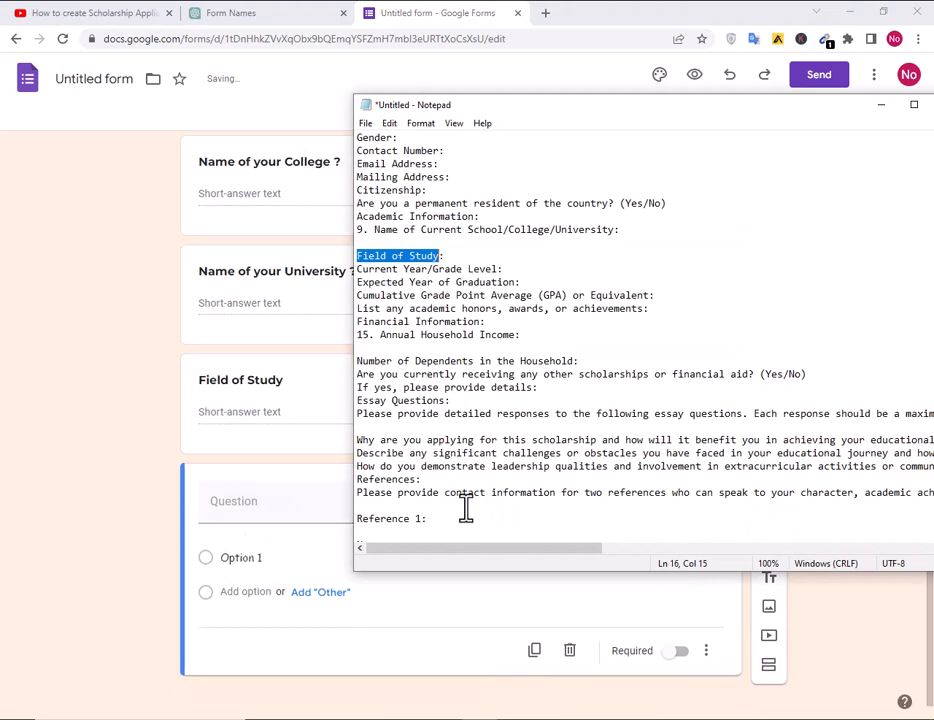
{"action": "left_click_drag", "start_coordinate": [357, 269], "coordinate": [493, 272]}
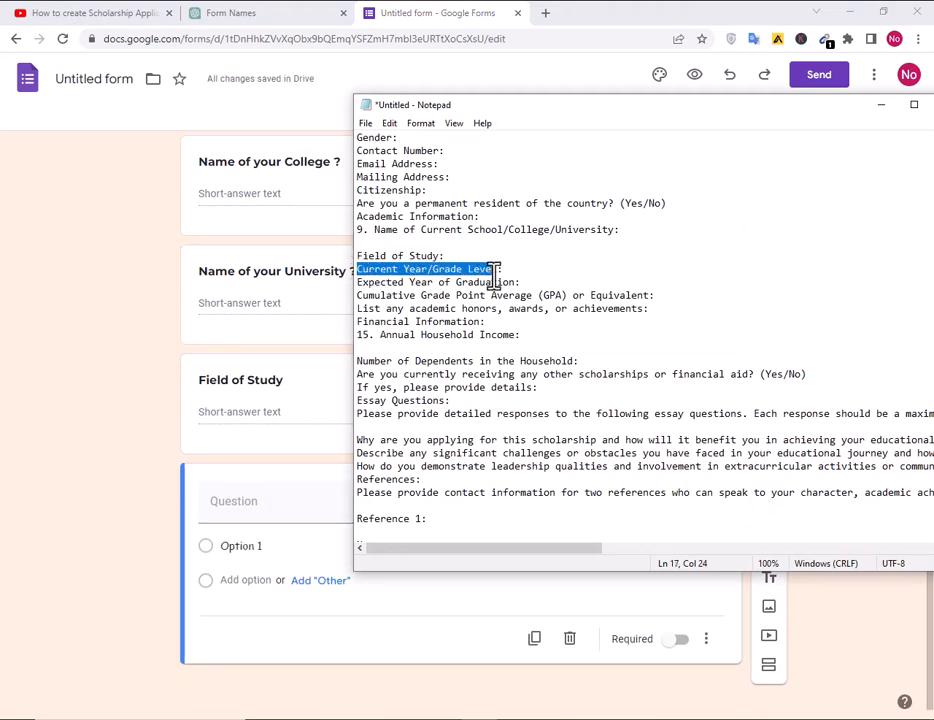
{"action": "key", "text": "alt+Tab"}
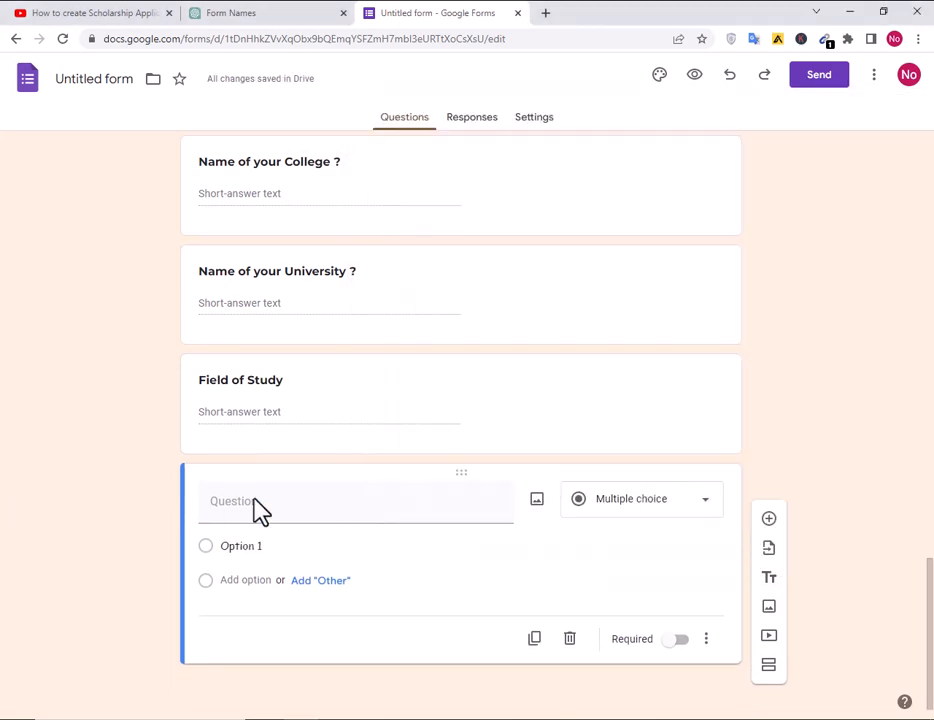
{"action": "left_click", "coordinate": [258, 496]}
{"action": "type", "text": "Current Year/Grade Level"}
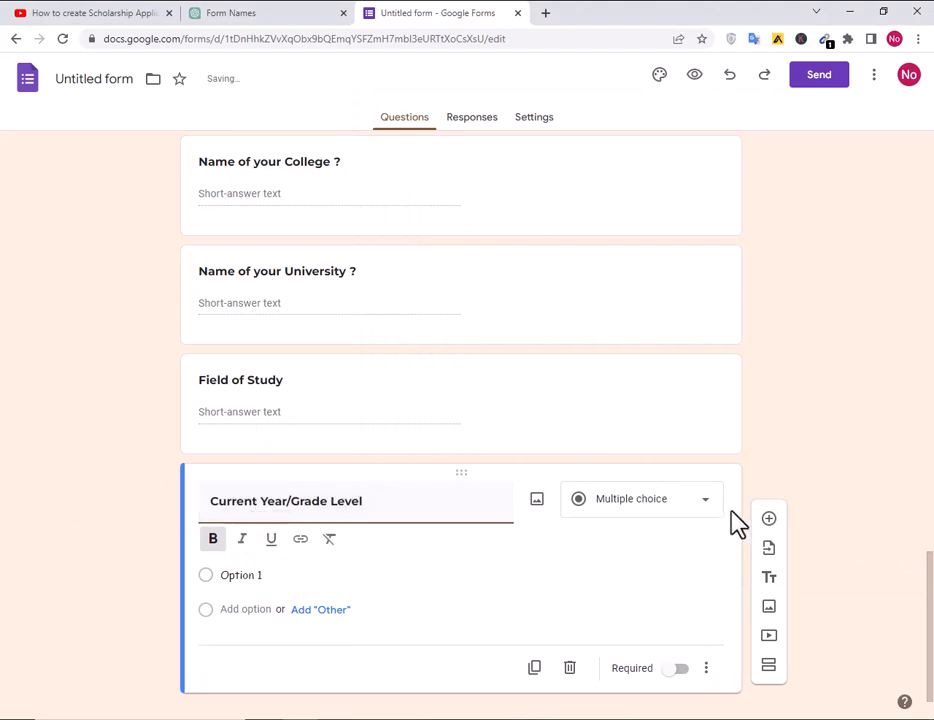
{"action": "left_click", "coordinate": [646, 503]}
{"action": "left_click", "coordinate": [638, 286]}
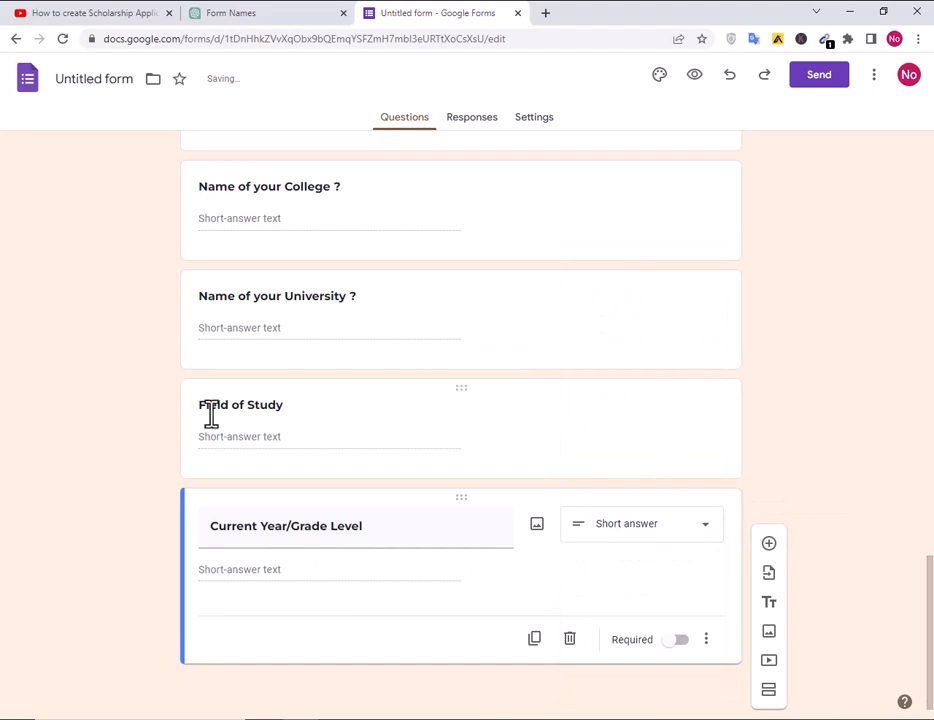
- Add a Short answer question titled "Expected Year of Graduation", copied from the Notepad notes, below Current Year/Grade Level
{"action": "left_click", "coordinate": [769, 544]}
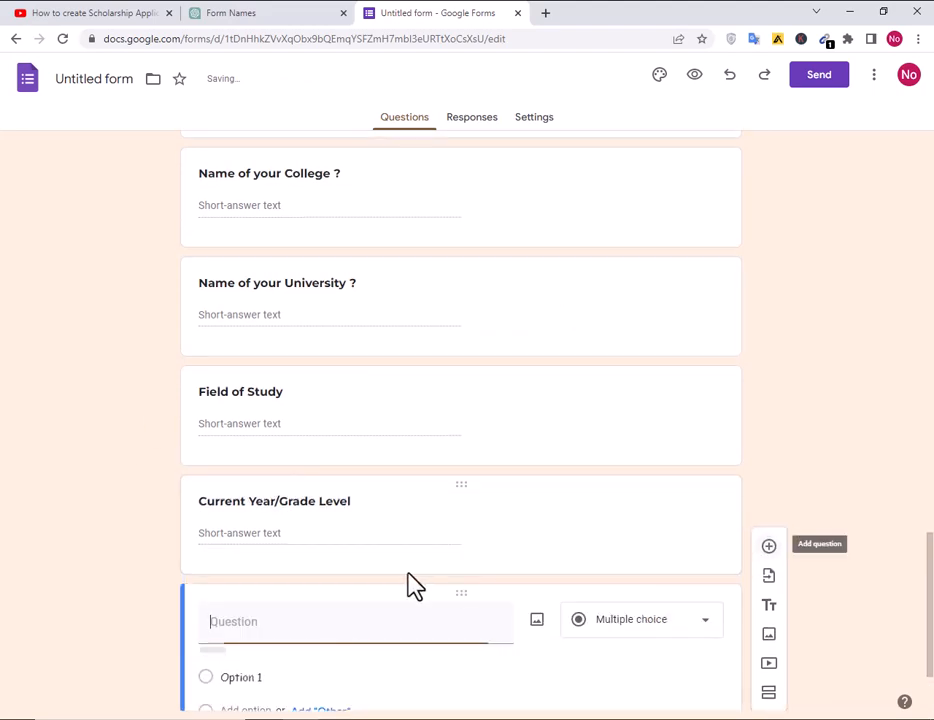
{"action": "key", "text": "alt+Tab"}
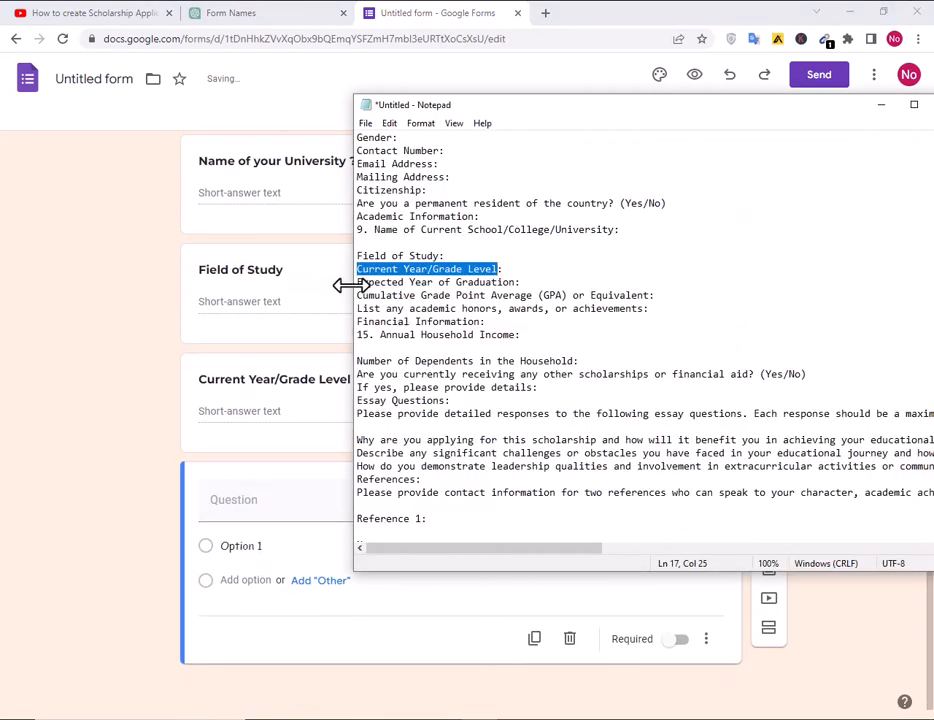
{"action": "left_click_drag", "start_coordinate": [357, 284], "coordinate": [515, 281]}
{"action": "key", "text": "ctrl+c"}
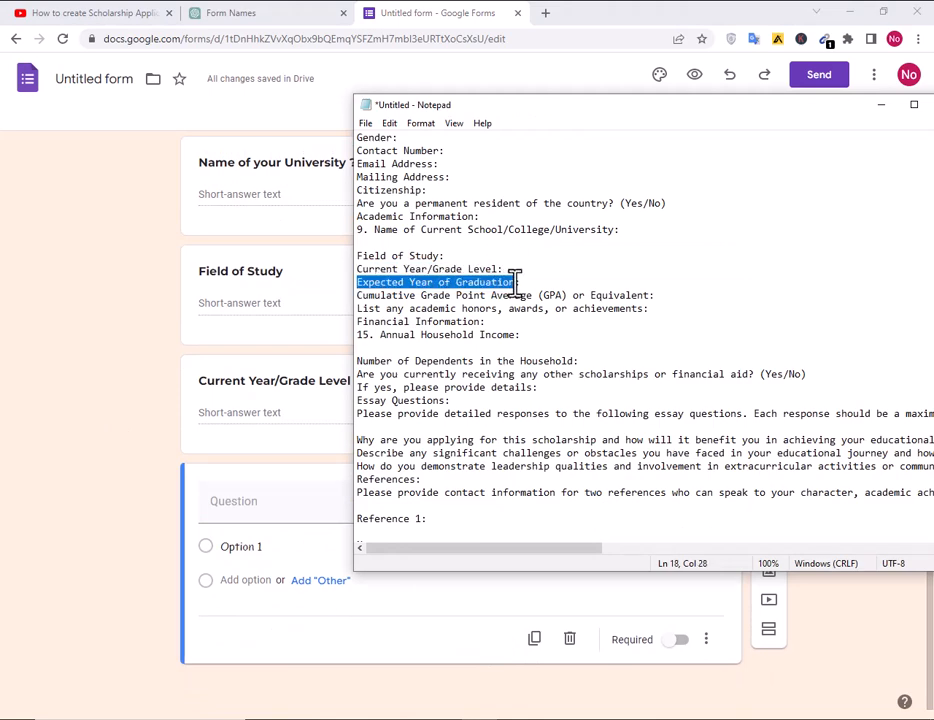
{"action": "left_click", "coordinate": [113, 538]}
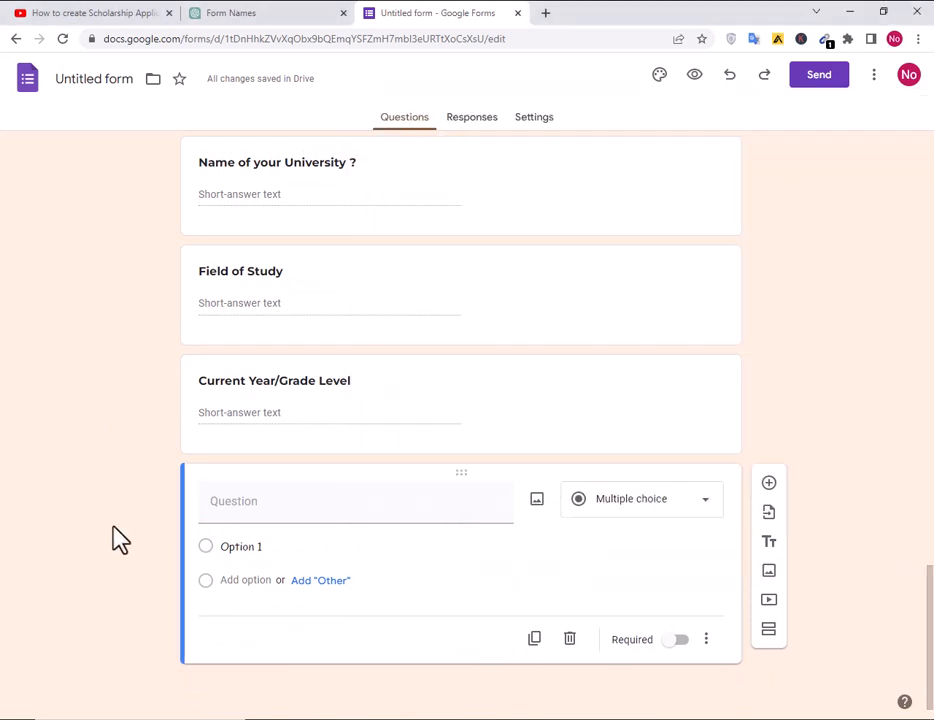
{"action": "left_click", "coordinate": [290, 505]}
{"action": "key", "text": "ctrl+v"}
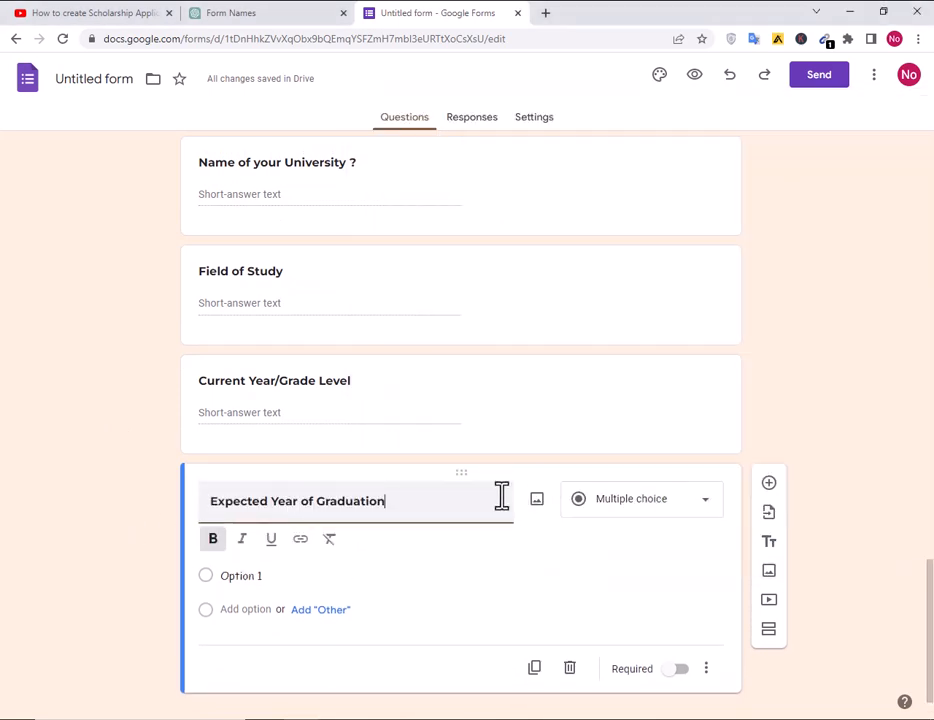
{"action": "left_click", "coordinate": [682, 511]}
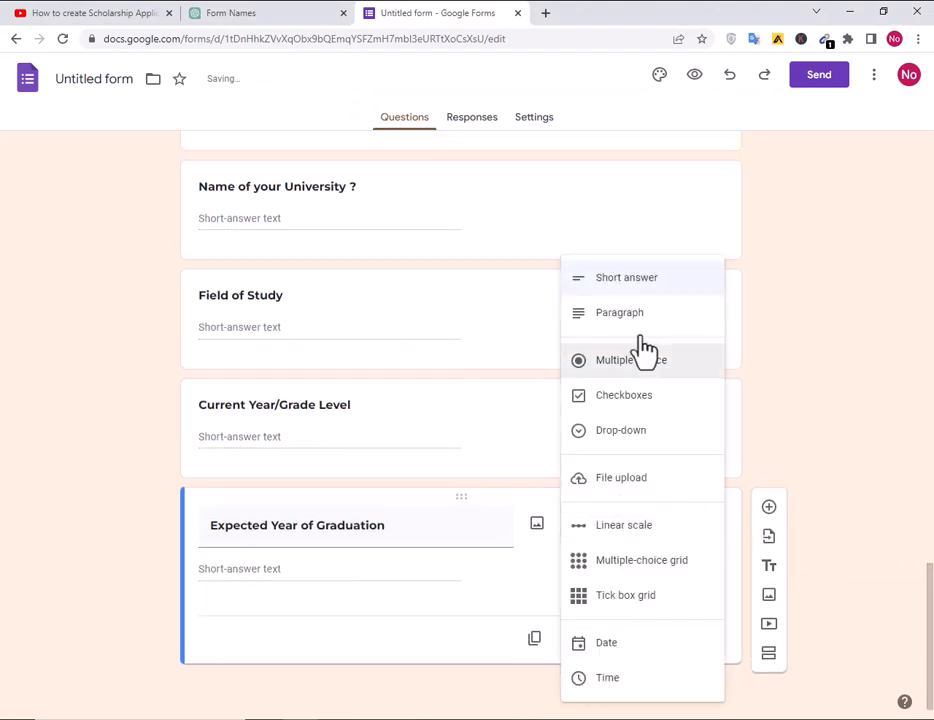
{"action": "left_click", "coordinate": [634, 291]}
- Add a Short answer question titled "Cumulative Grade Point Average (GPA) or Equivalent", copied from the Notepad notes, below the graduation year question
{"action": "left_click", "coordinate": [769, 507]}
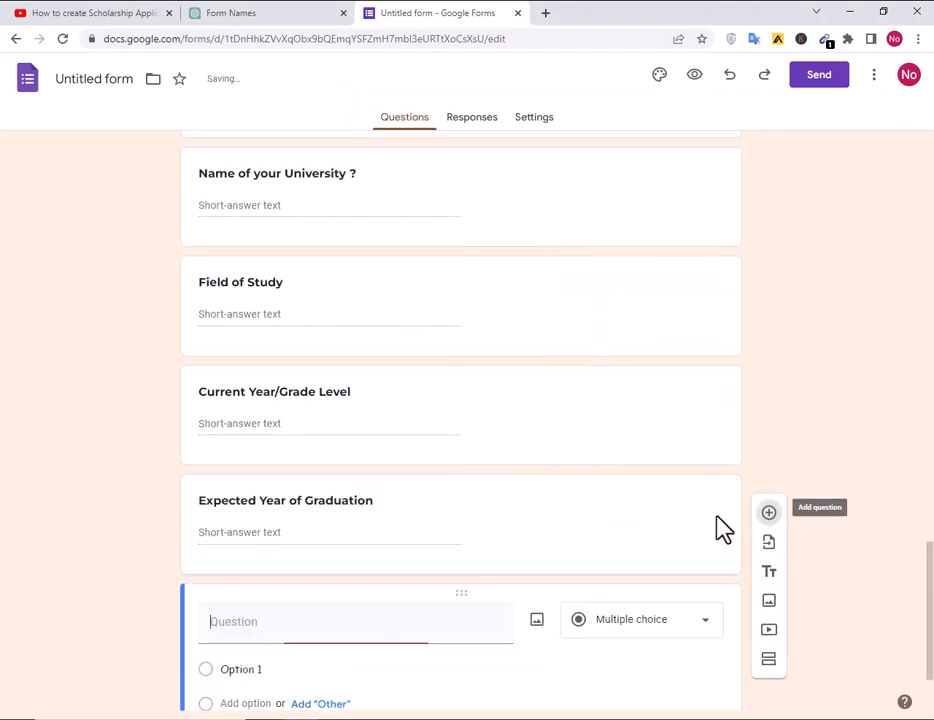
{"action": "key", "text": "alt+Tab"}
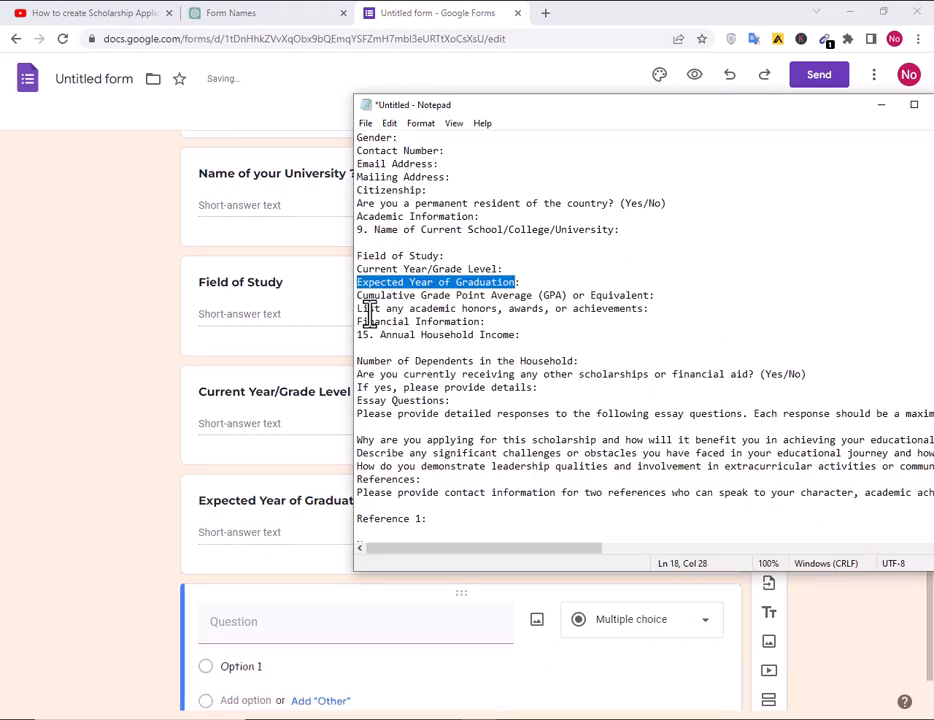
{"action": "left_click_drag", "start_coordinate": [358, 295], "coordinate": [653, 294]}
{"action": "key", "text": "ctrl+c"}
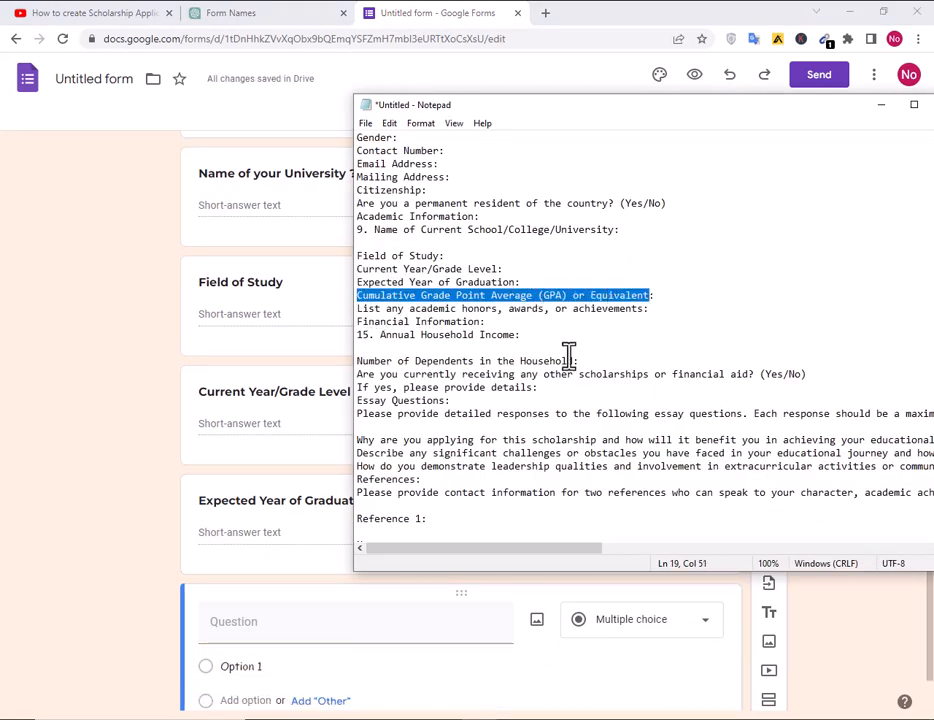
{"action": "left_click", "coordinate": [160, 509]}
{"action": "scroll", "coordinate": [350, 557], "scroll_direction": "down", "scroll_amount": 1}
{"action": "left_click", "coordinate": [300, 497]}
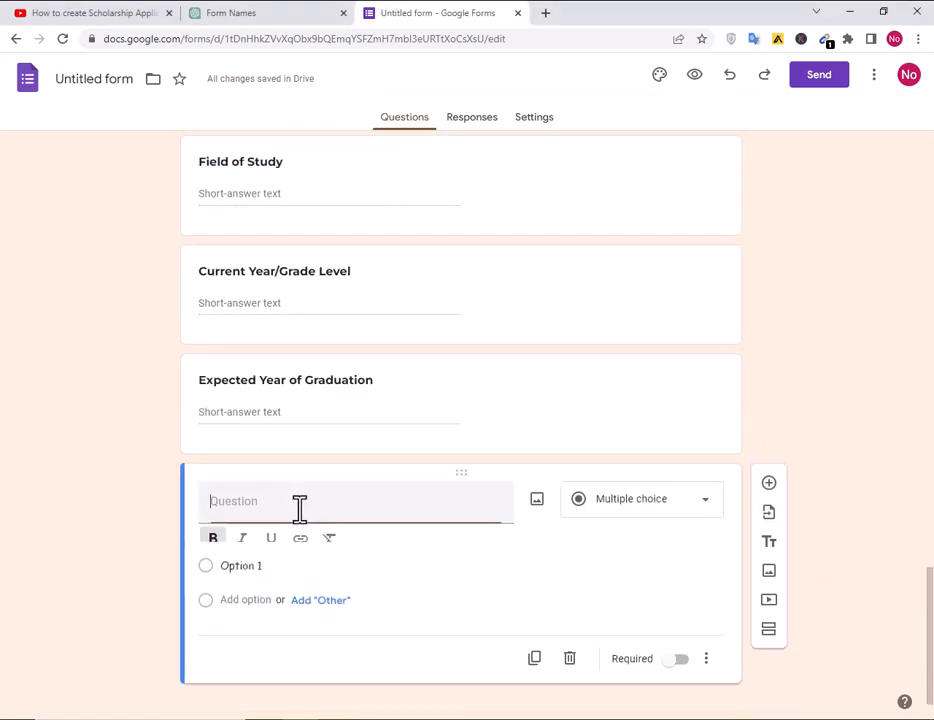
{"action": "key", "text": "ctrl+v"}
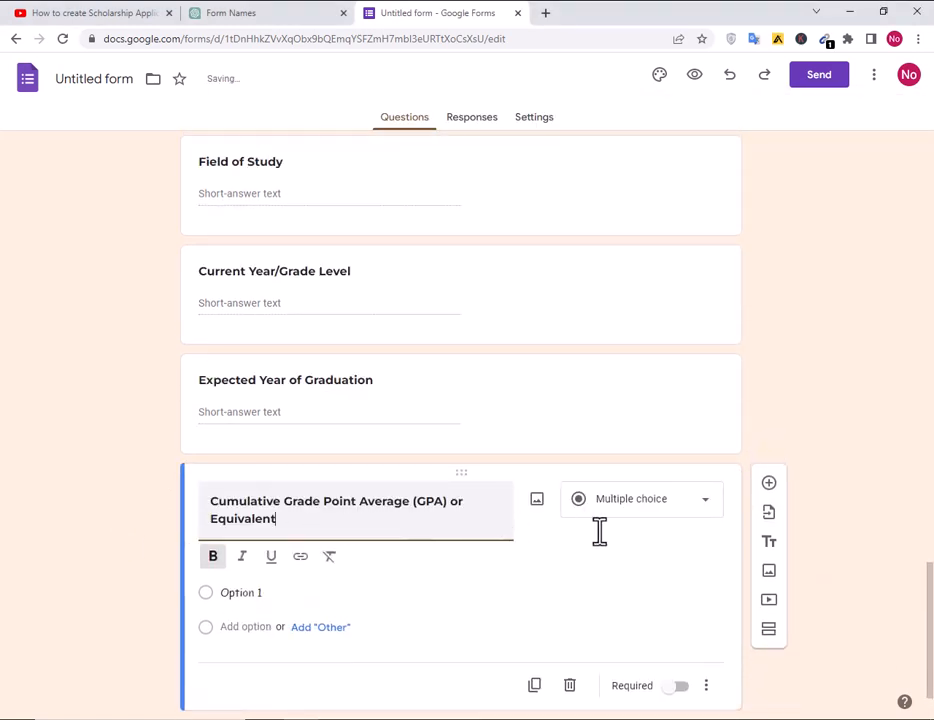
- Add a Paragraph question titled "List any academic honors, awards, or achievements", copied from the Notepad notes, below the GPA question
{"action": "left_click", "coordinate": [769, 487]}
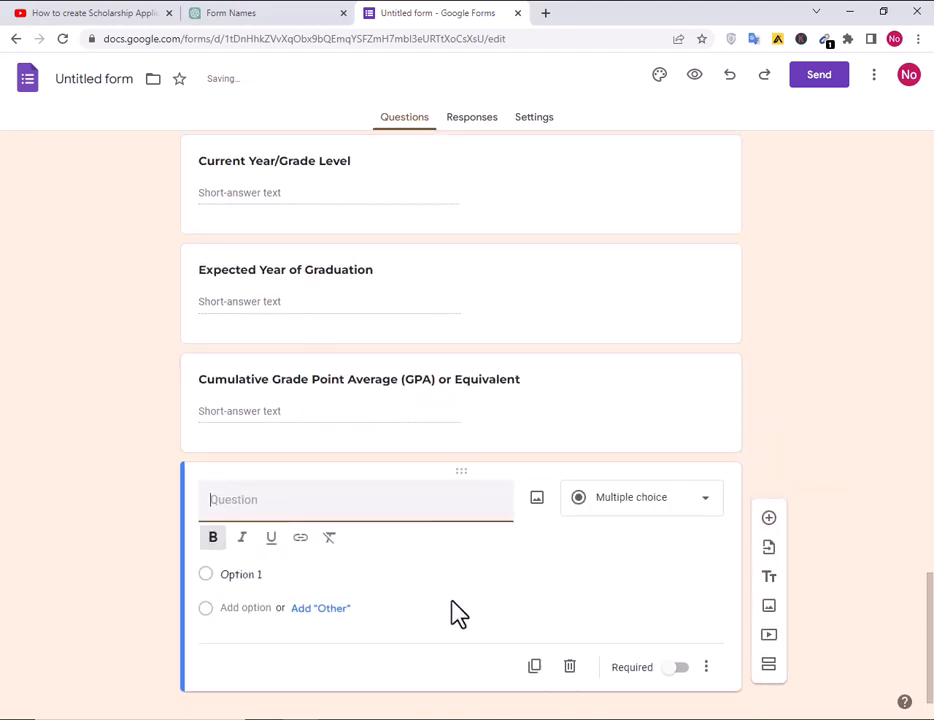
{"action": "key", "text": "alt+Tab"}
{"action": "left_click_drag", "start_coordinate": [358, 309], "coordinate": [645, 312]}
{"action": "key", "text": "ctrl+c"}
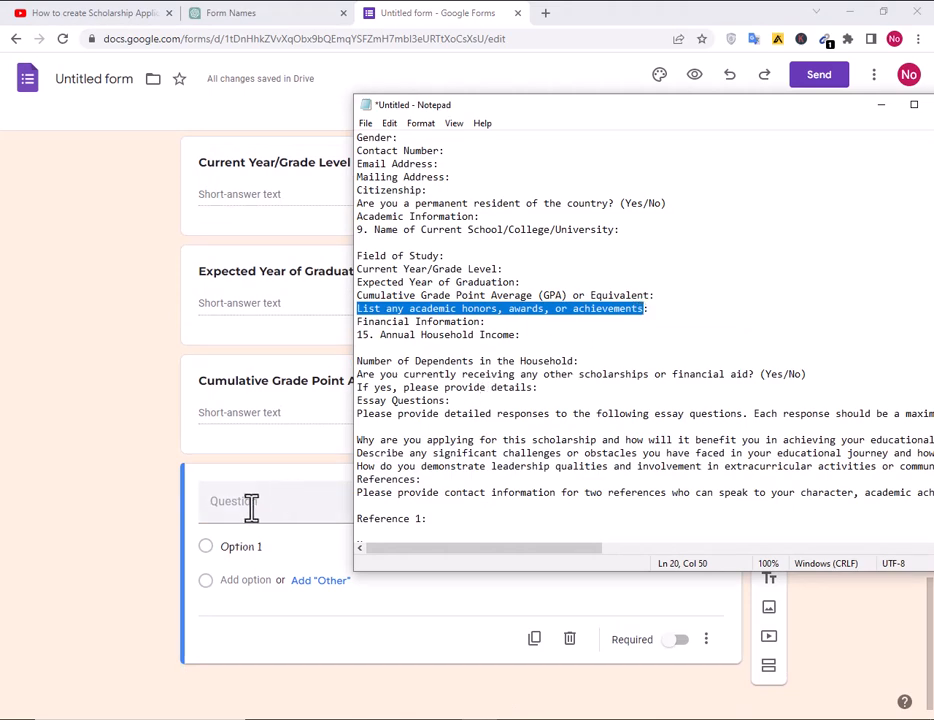
{"action": "left_click", "coordinate": [60, 562]}
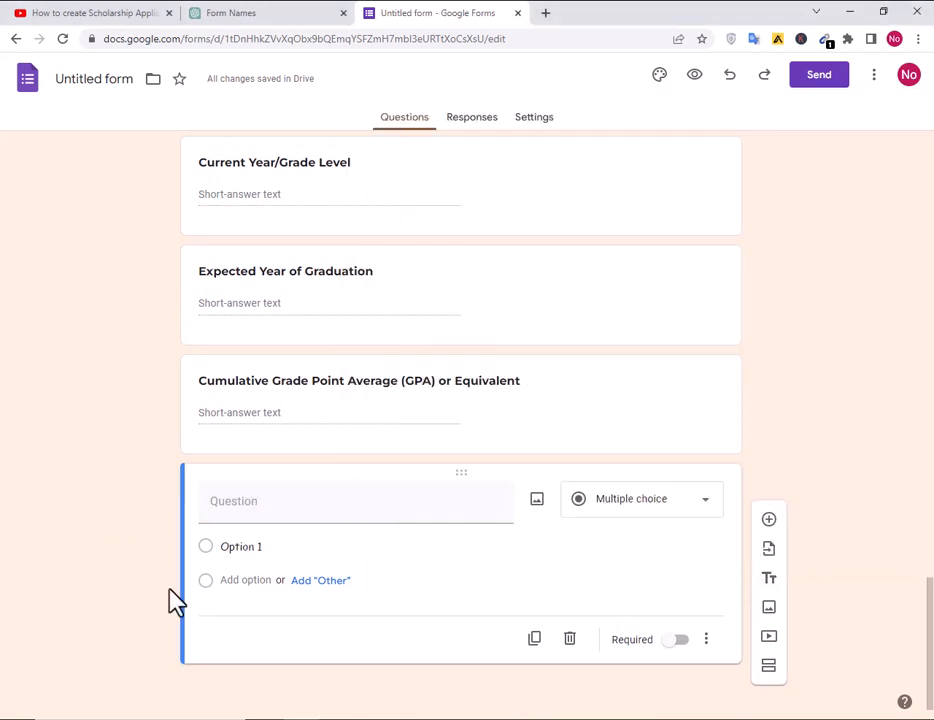
{"action": "left_click", "coordinate": [275, 500]}
{"action": "key", "text": "ctrl+v"}
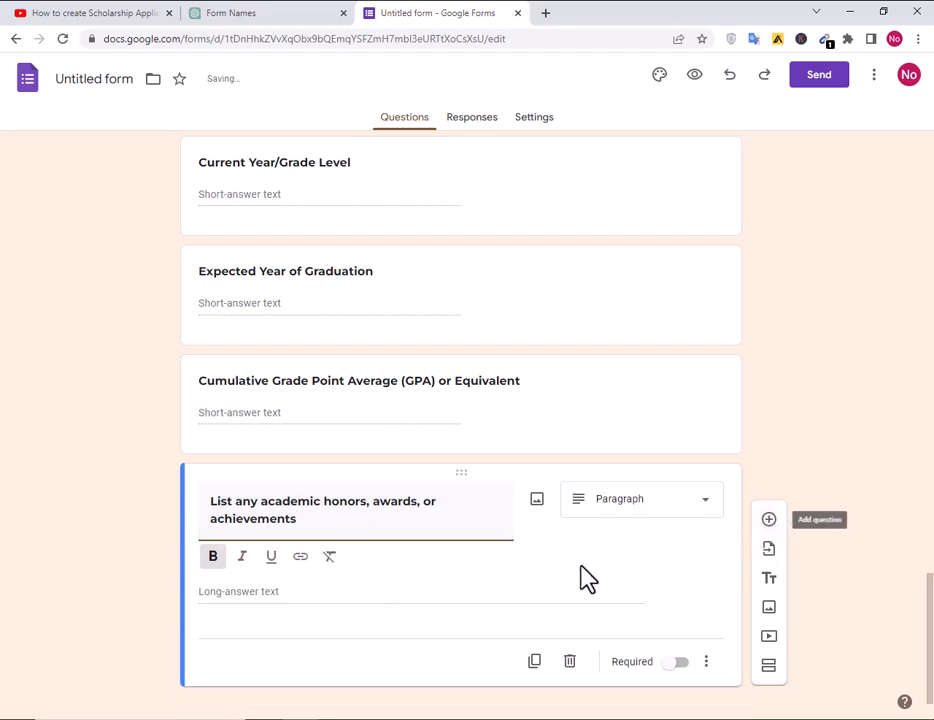
- Add a new section after the academic honors question and title it "Financial Information", copied from the Notepad notes
{"action": "scroll", "coordinate": [790, 695], "scroll_direction": "down", "scroll_amount": 1}
{"action": "left_click", "coordinate": [771, 645]}
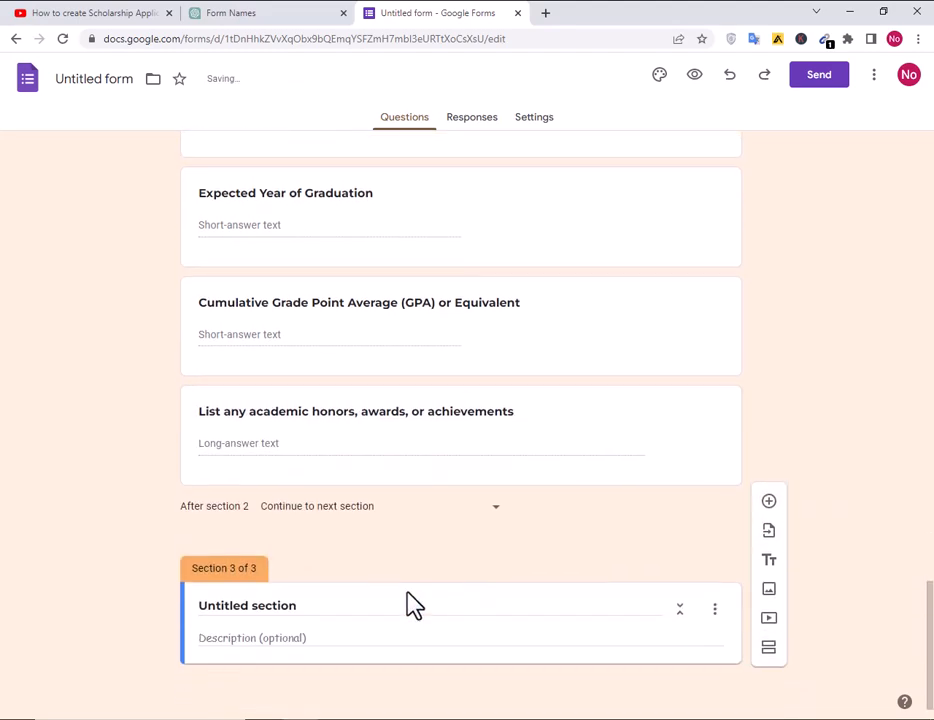
{"action": "key", "text": "alt+Tab"}
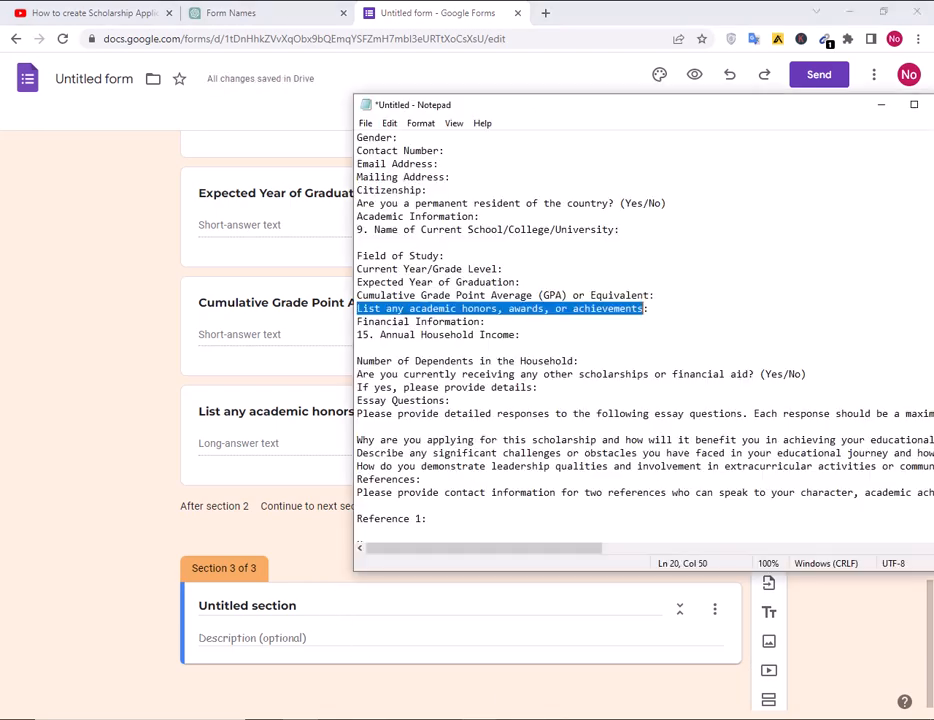
{"action": "left_click_drag", "start_coordinate": [358, 322], "coordinate": [478, 322]}
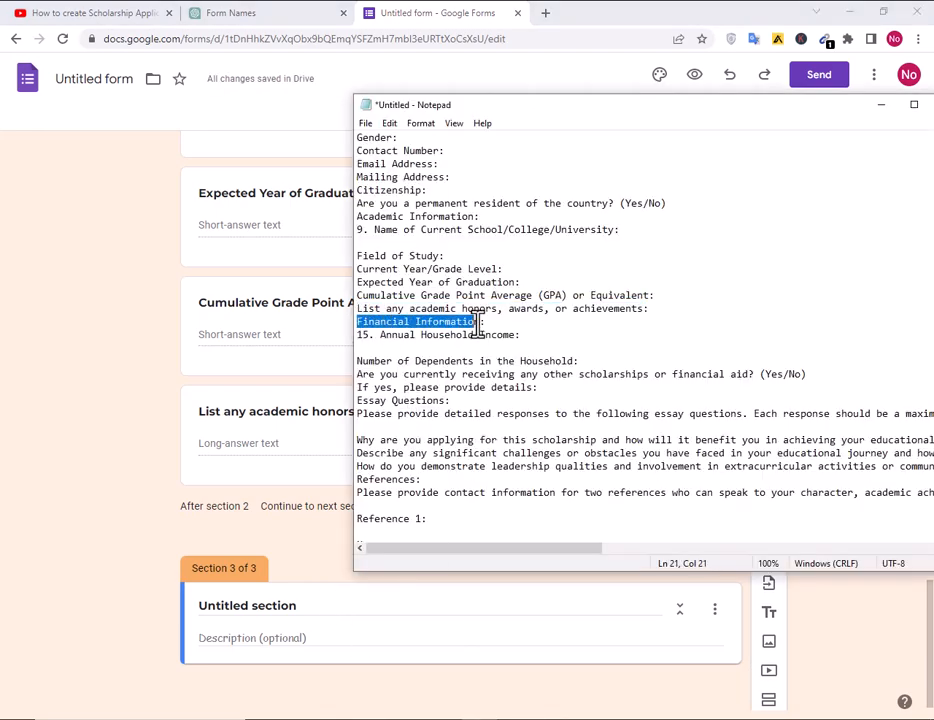
{"action": "key", "text": "alt+Tab"}
{"action": "left_click", "coordinate": [290, 607]}
{"action": "type", "text": "Financial Information"}
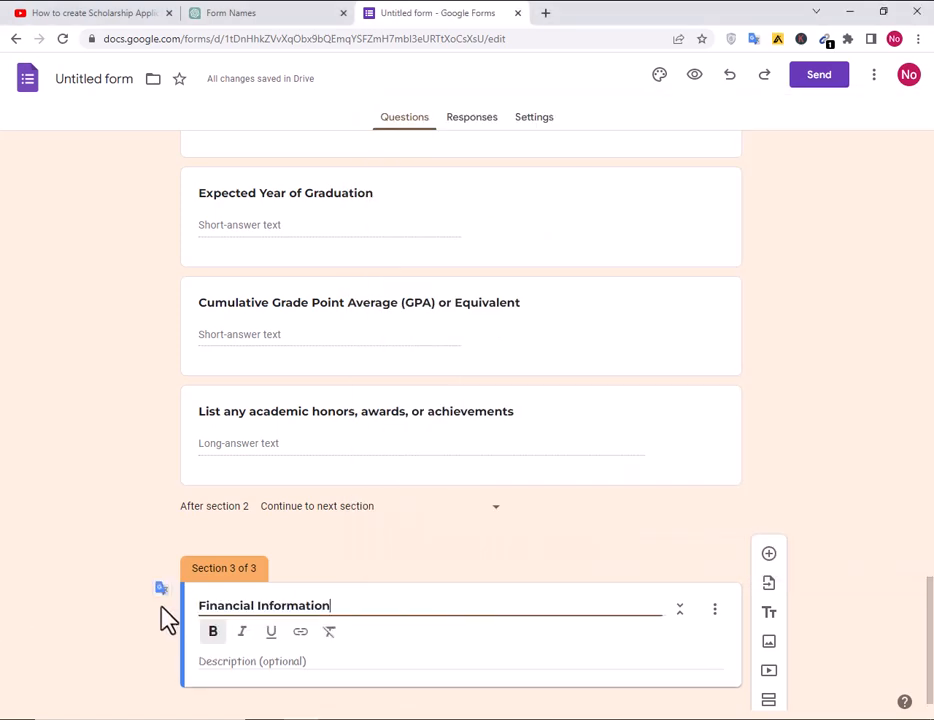
{"action": "left_click", "coordinate": [134, 637]}
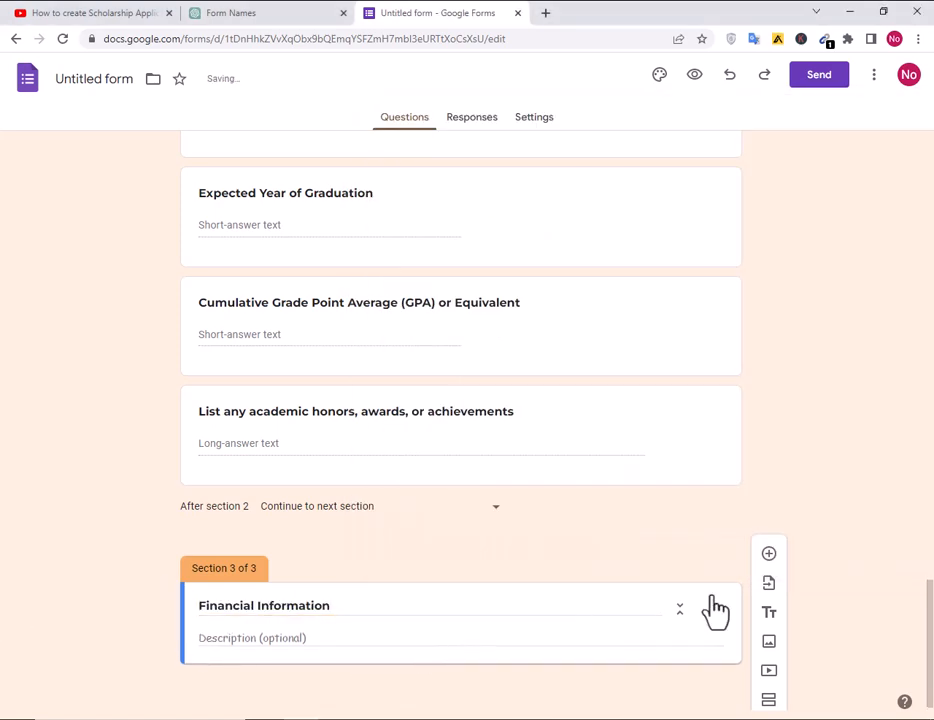
- Add a Short answer question titled "Annual Household Income", copied from the Notepad notes, to the Financial Information section
{"action": "left_click", "coordinate": [769, 553]}
{"action": "key", "text": "alt+Tab"}
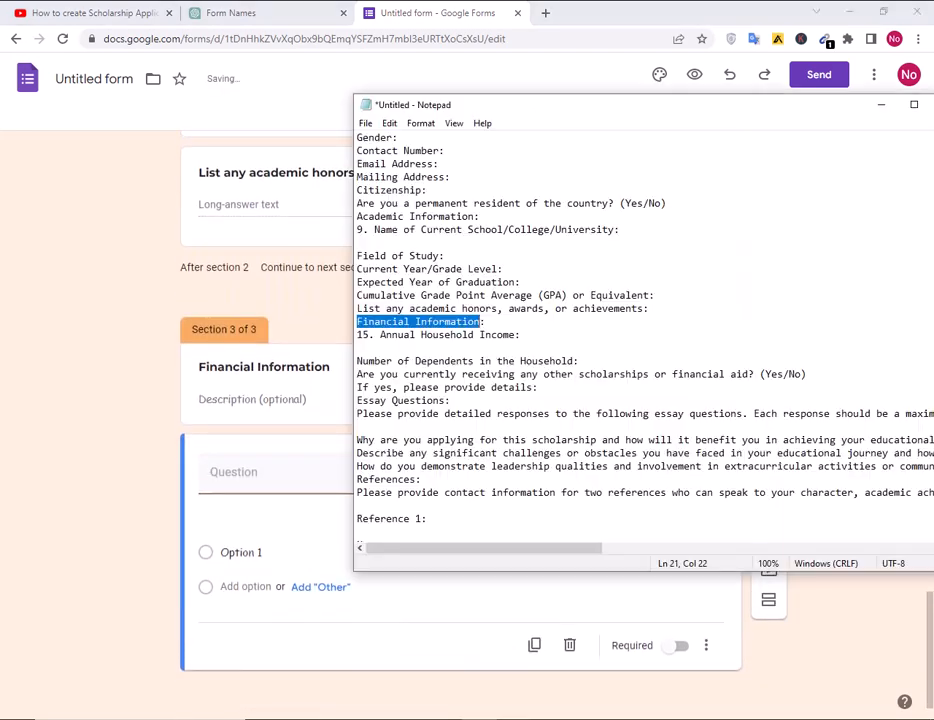
{"action": "left_click_drag", "start_coordinate": [381, 336], "coordinate": [512, 340]}
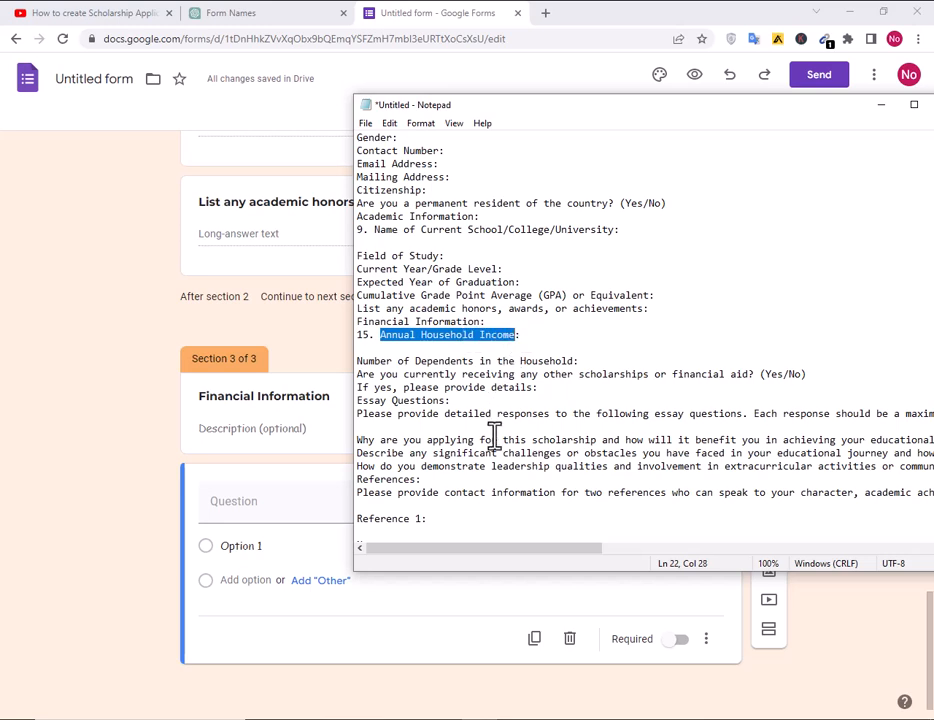
{"action": "key", "text": "alt+Tab"}
{"action": "left_click", "coordinate": [245, 510]}
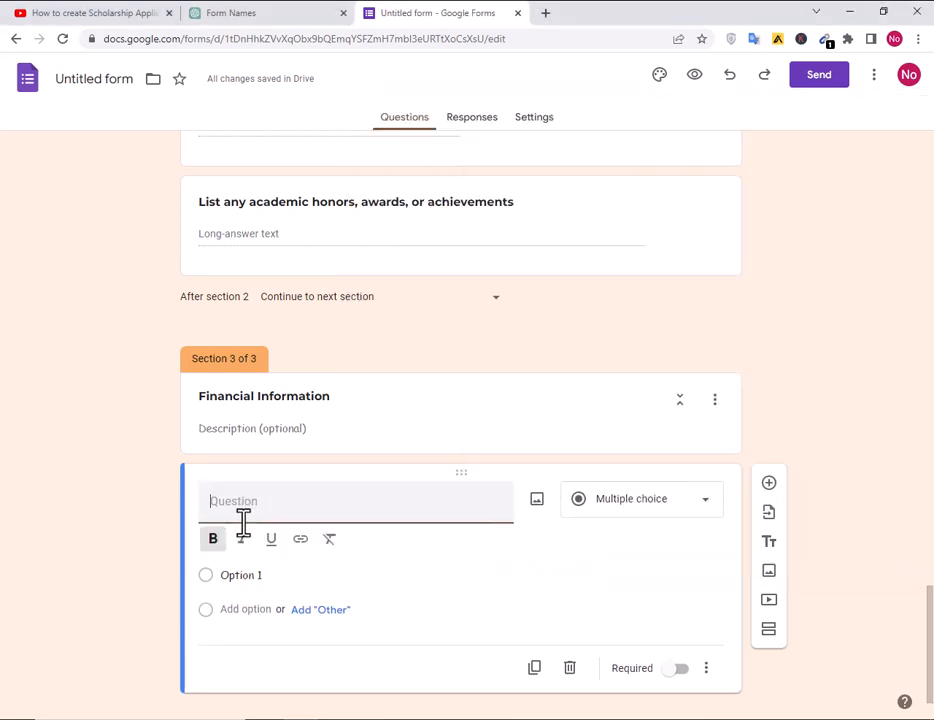
{"action": "type", "text": "Annual Household Income"}
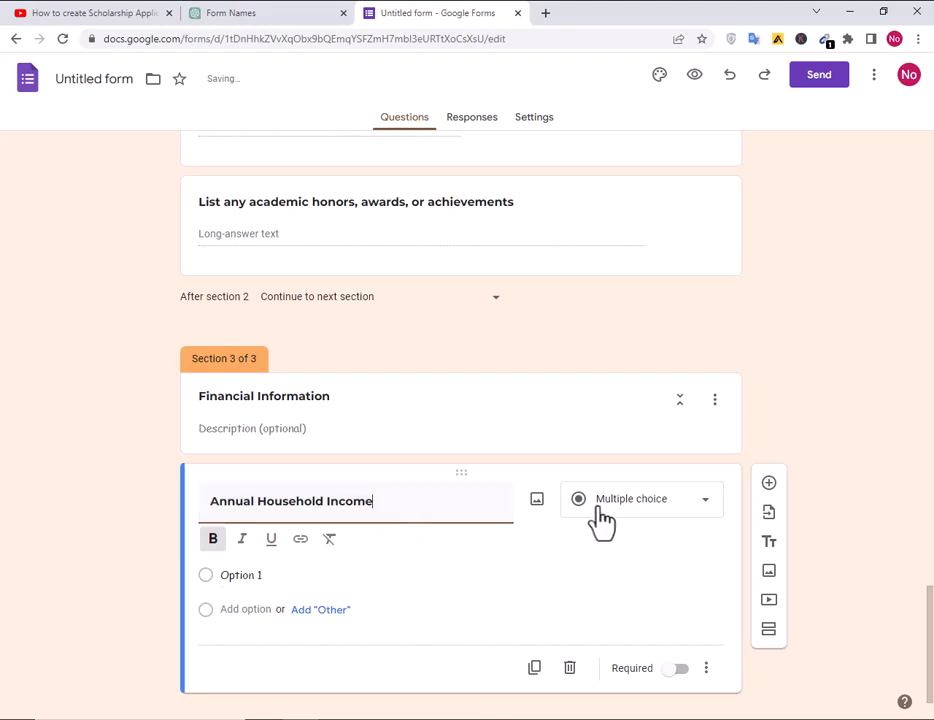
{"action": "left_click", "coordinate": [601, 508]}
{"action": "left_click", "coordinate": [623, 283]}
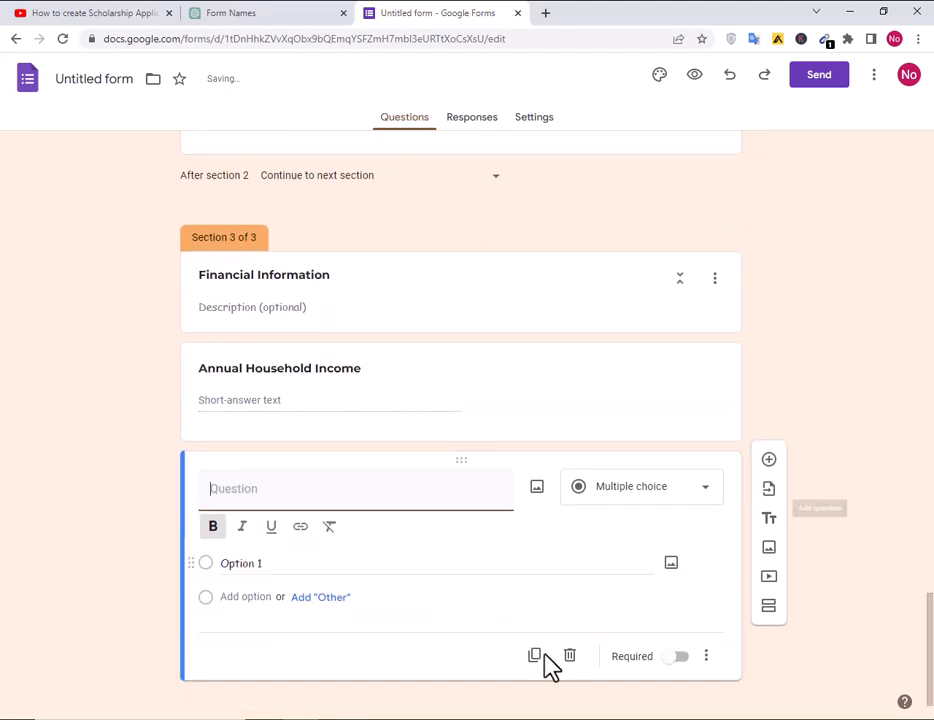
- Add a Drop-down question titled "Number of Dependents in the Household", copied from the Notepad notes, below Annual Household Income
{"action": "key", "text": "alt+Tab"}
{"action": "left_click_drag", "start_coordinate": [360, 362], "coordinate": [577, 362]}
{"action": "key", "text": "ctrl+c"}
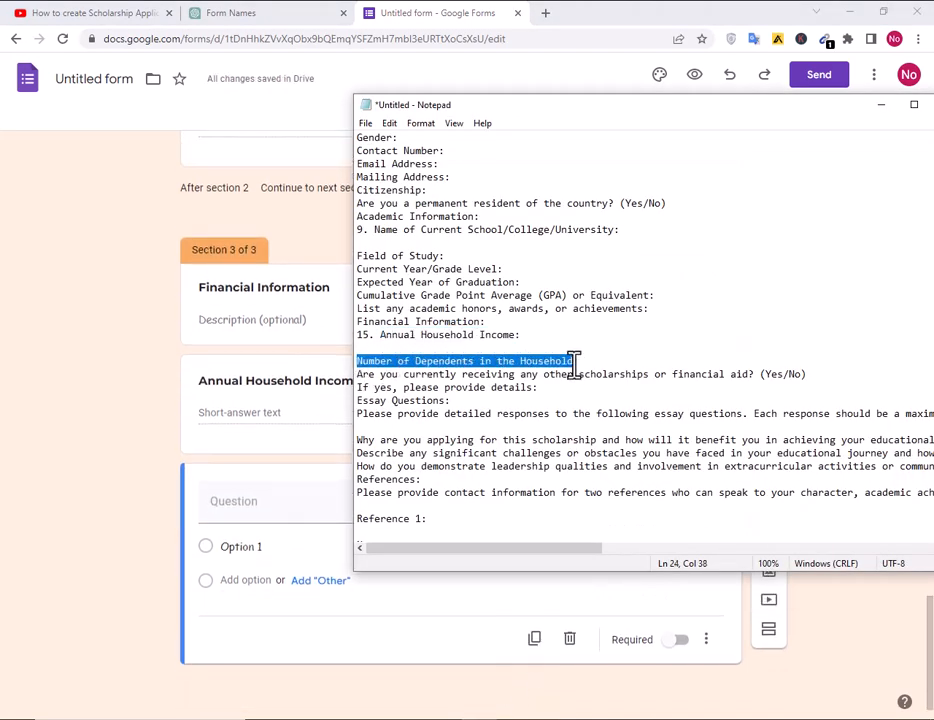
{"action": "key", "text": "alt+Tab"}
{"action": "left_click", "coordinate": [271, 511]}
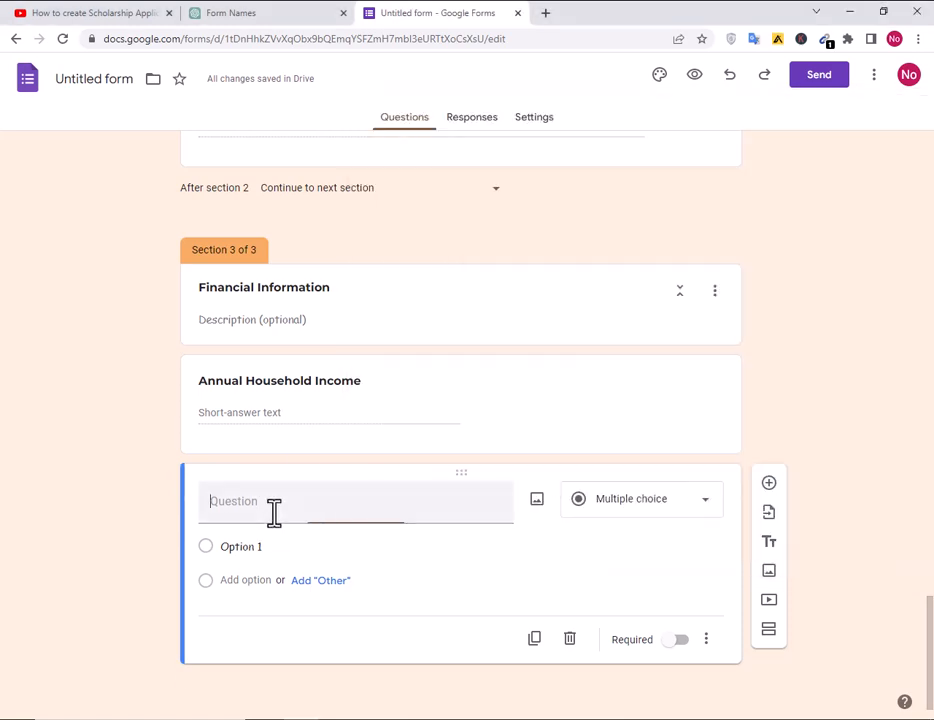
{"action": "key", "text": "ctrl+v"}
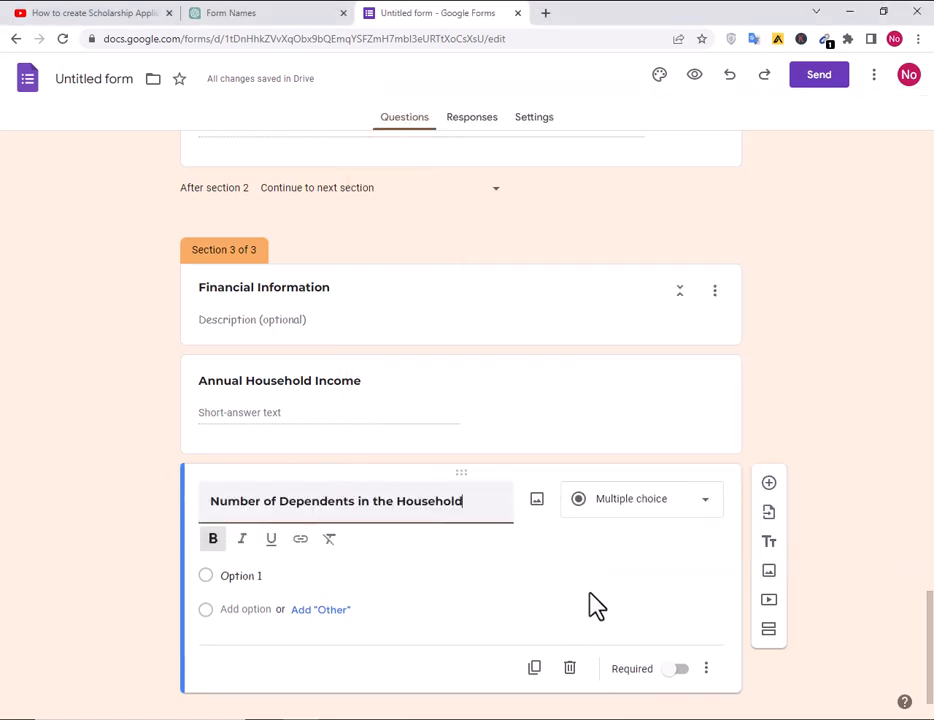
{"action": "left_click", "coordinate": [663, 512]}
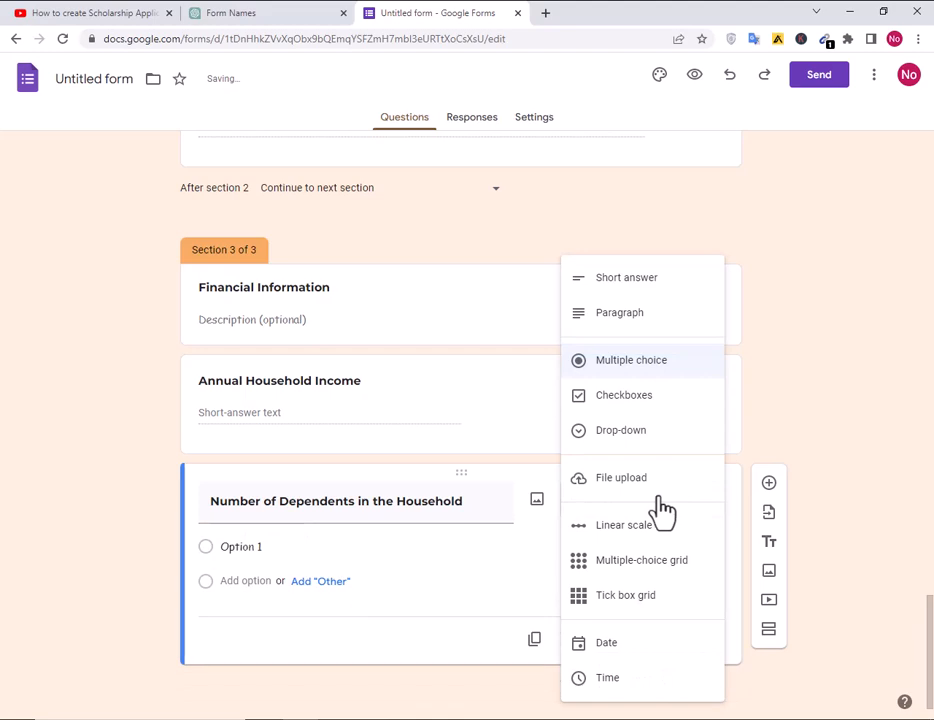
{"action": "left_click", "coordinate": [624, 430]}
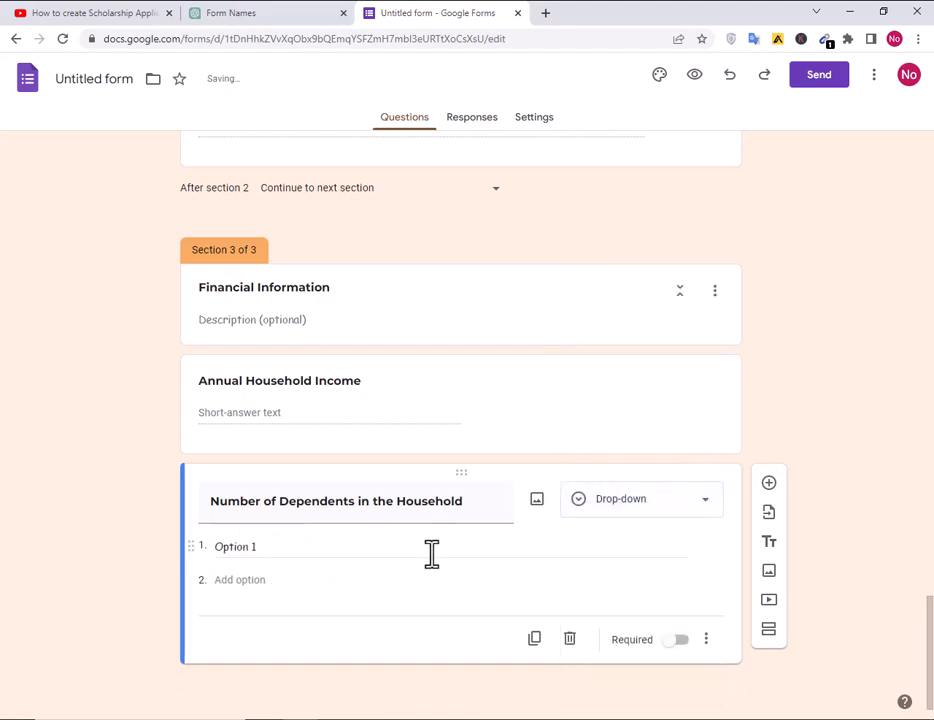
- Enter 01, 02, 03, 05 and 06 as the drop-down options of the Number of Dependents in the Household question
{"action": "left_click", "coordinate": [305, 544]}
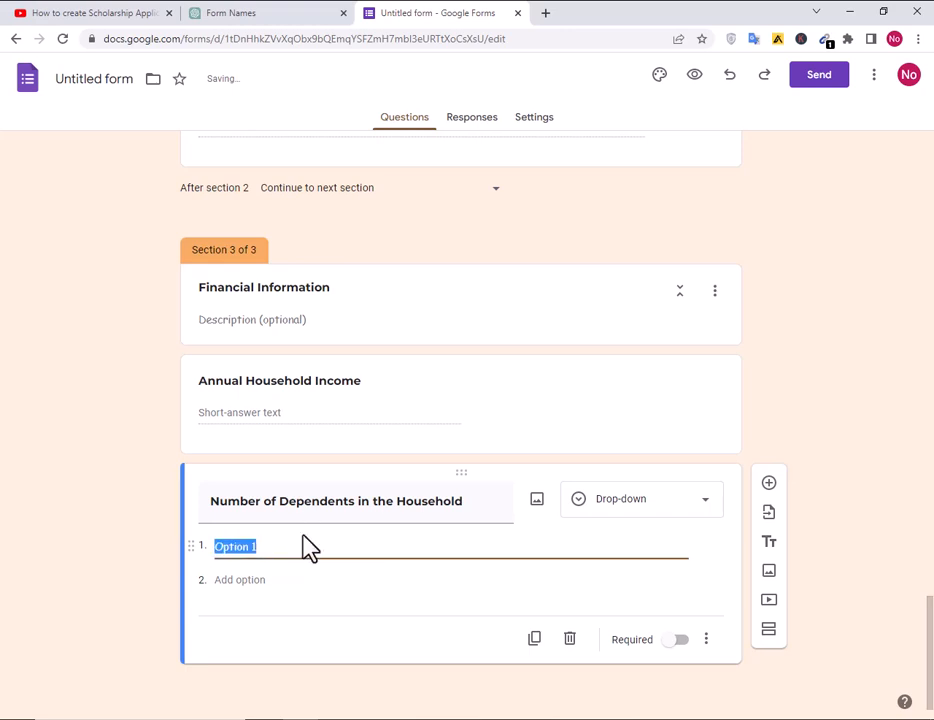
{"action": "type", "text": "01"}
{"action": "left_click", "coordinate": [263, 581]}
{"action": "type", "text": "02"}
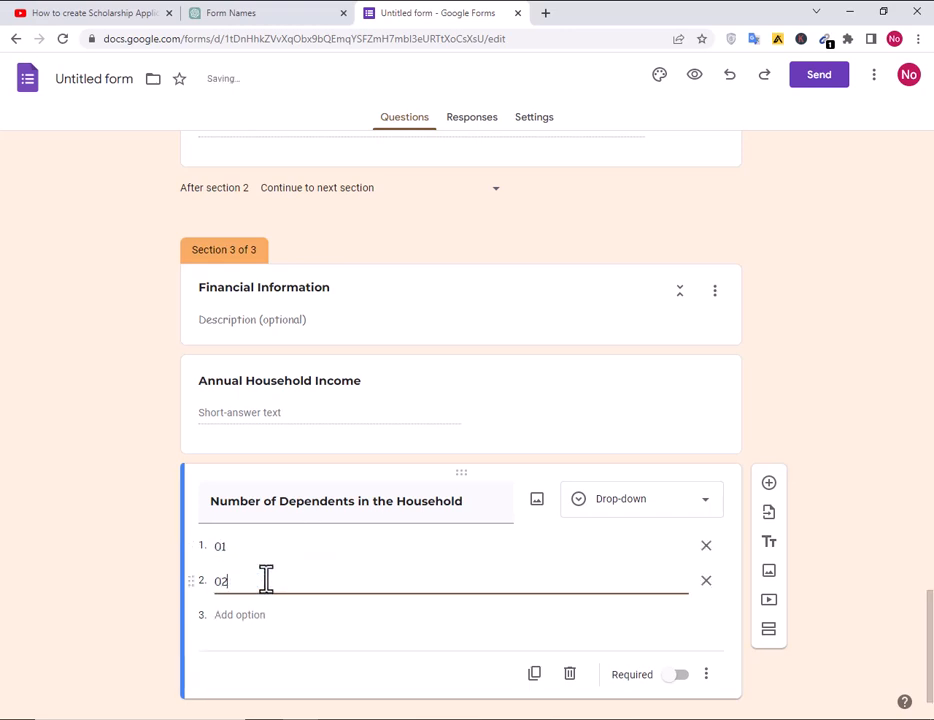
{"action": "left_click", "coordinate": [245, 614]}
{"action": "type", "text": "03"}
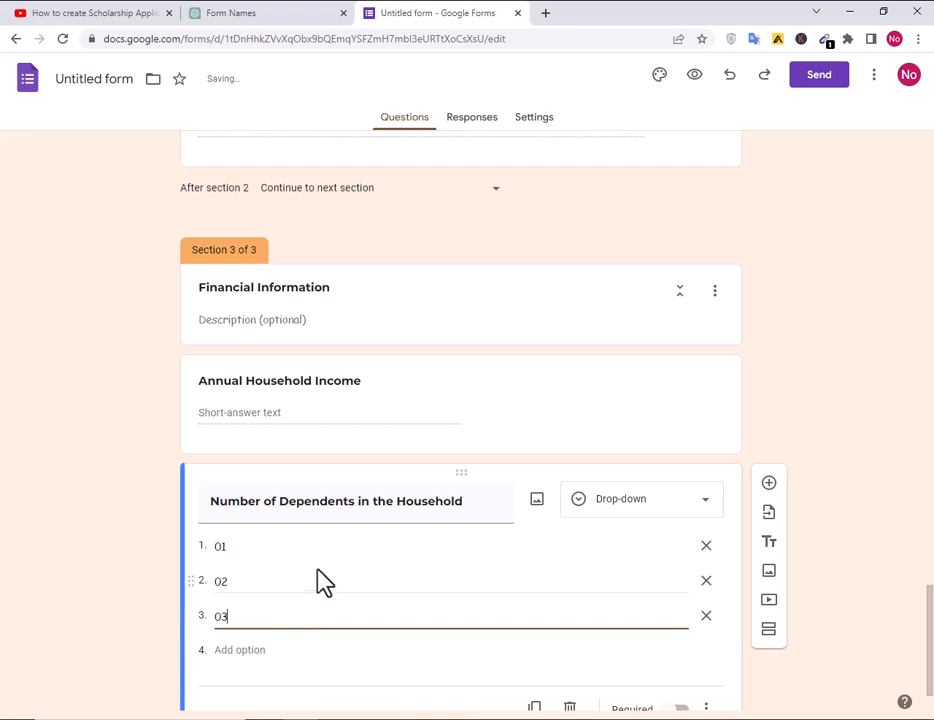
{"action": "scroll", "coordinate": [302, 580], "scroll_direction": "down", "scroll_amount": 1}
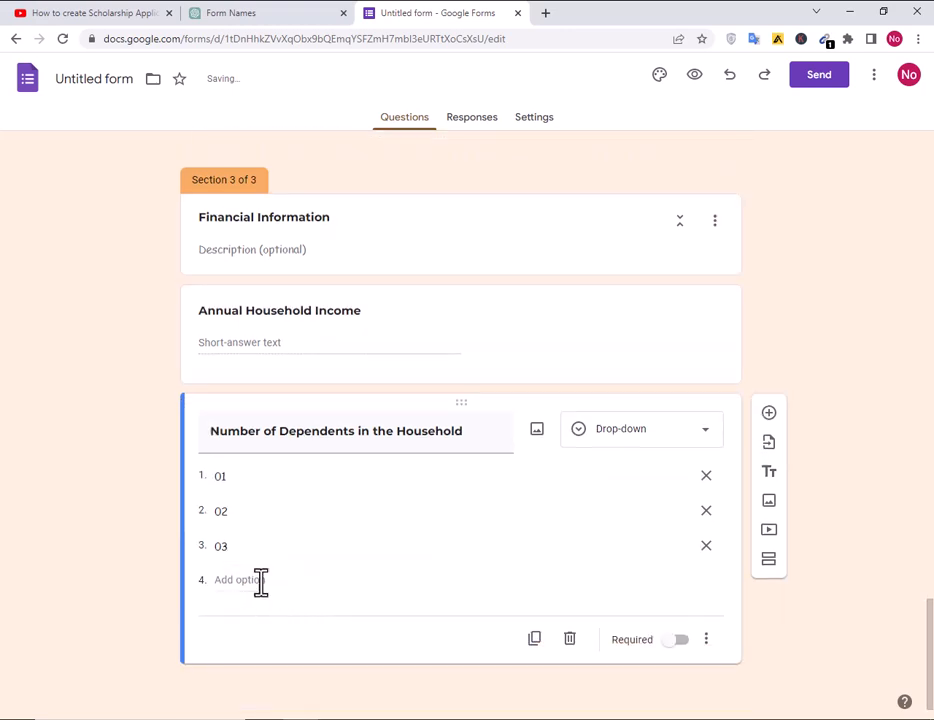
{"action": "left_click", "coordinate": [259, 583]}
{"action": "type", "text": "05"}
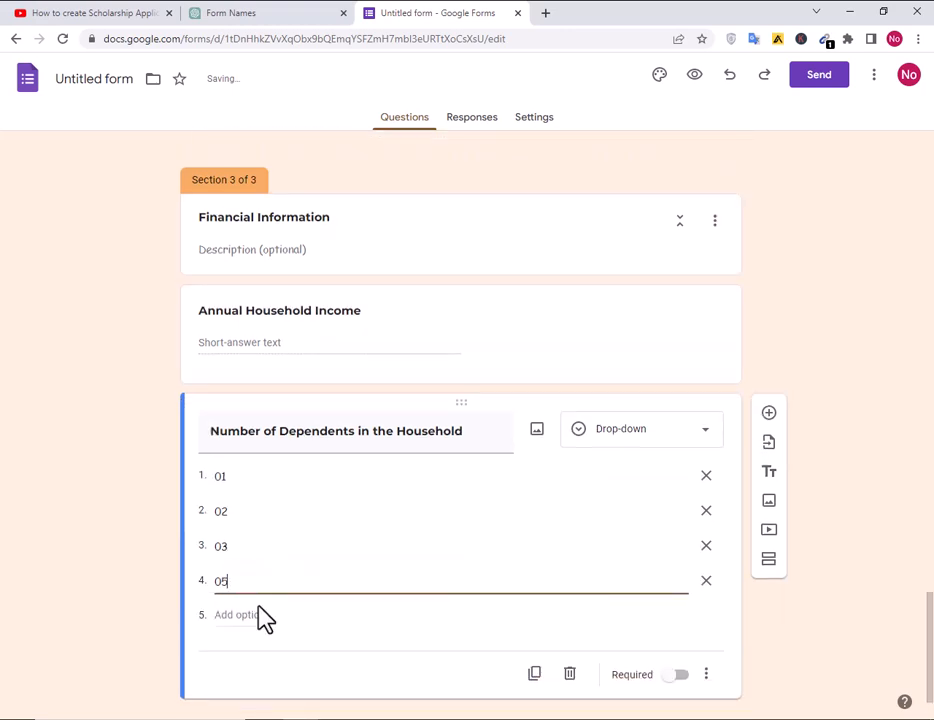
{"action": "left_click", "coordinate": [244, 614]}
{"action": "type", "text": "06"}
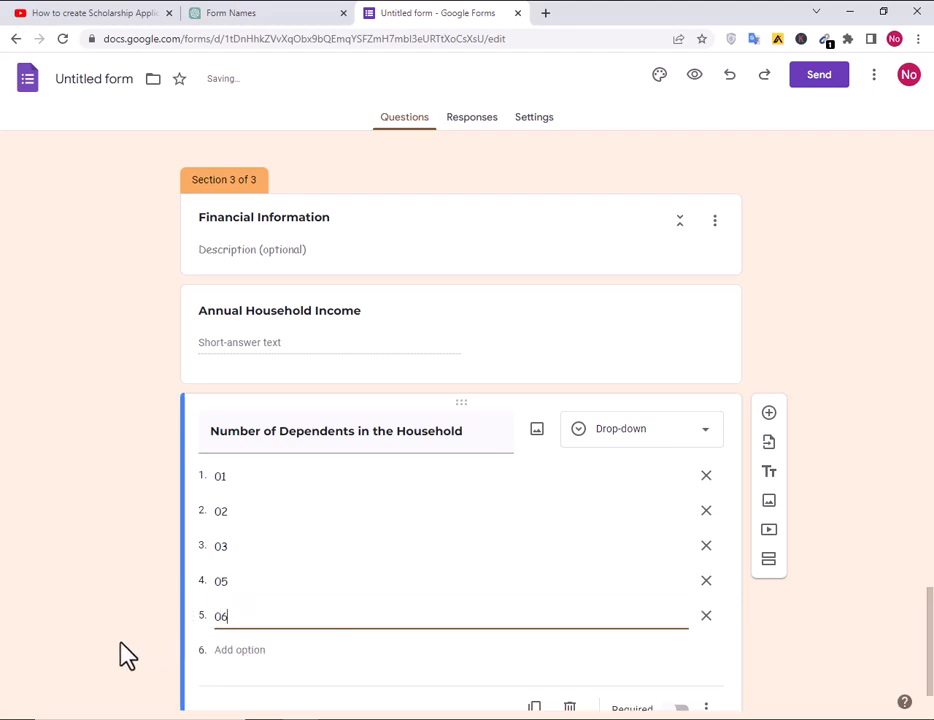
- Add a question titled "Are you currently receiving any other scholarships or financial aid?", copied from the Notepad notes, below the dependents question
{"action": "left_click", "coordinate": [769, 413]}
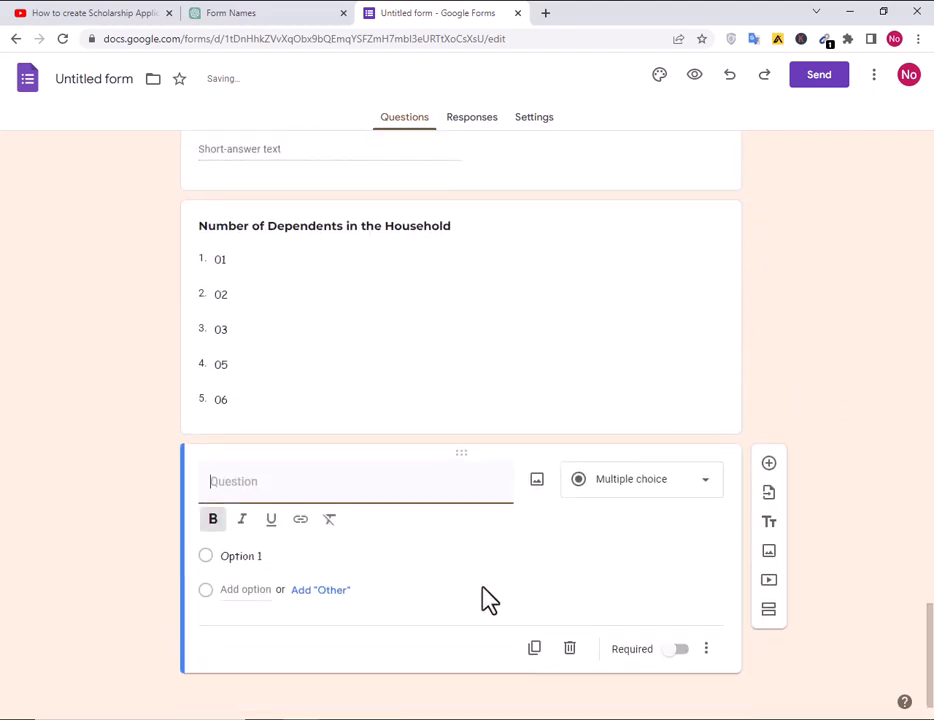
{"action": "left_click", "coordinate": [474, 717]}
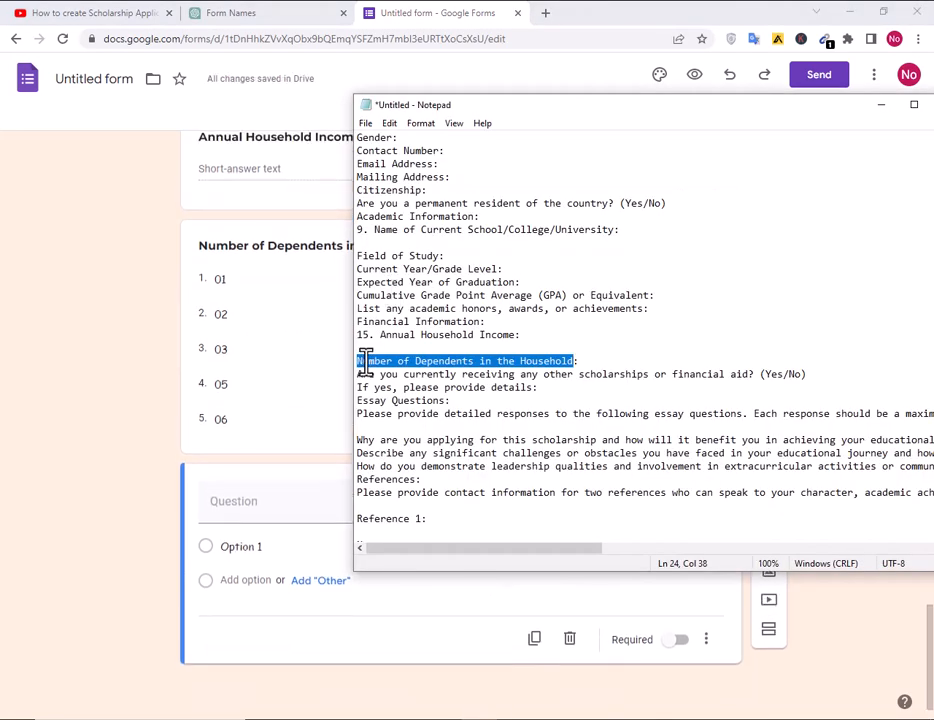
{"action": "left_click_drag", "start_coordinate": [361, 378], "coordinate": [751, 377]}
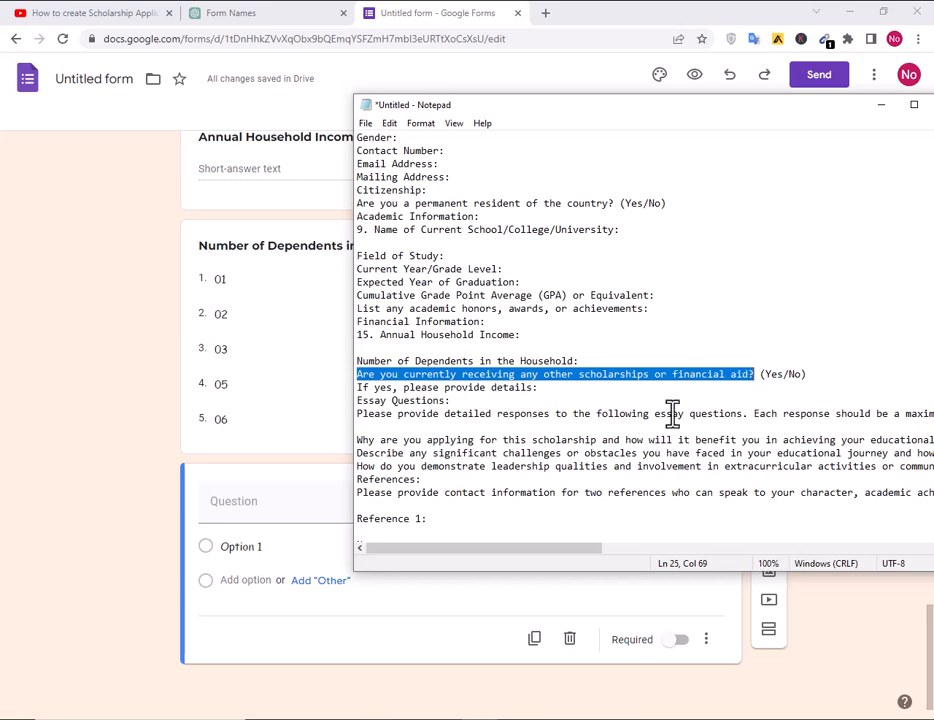
{"action": "left_click", "coordinate": [215, 505]}
{"action": "left_click", "coordinate": [300, 505]}
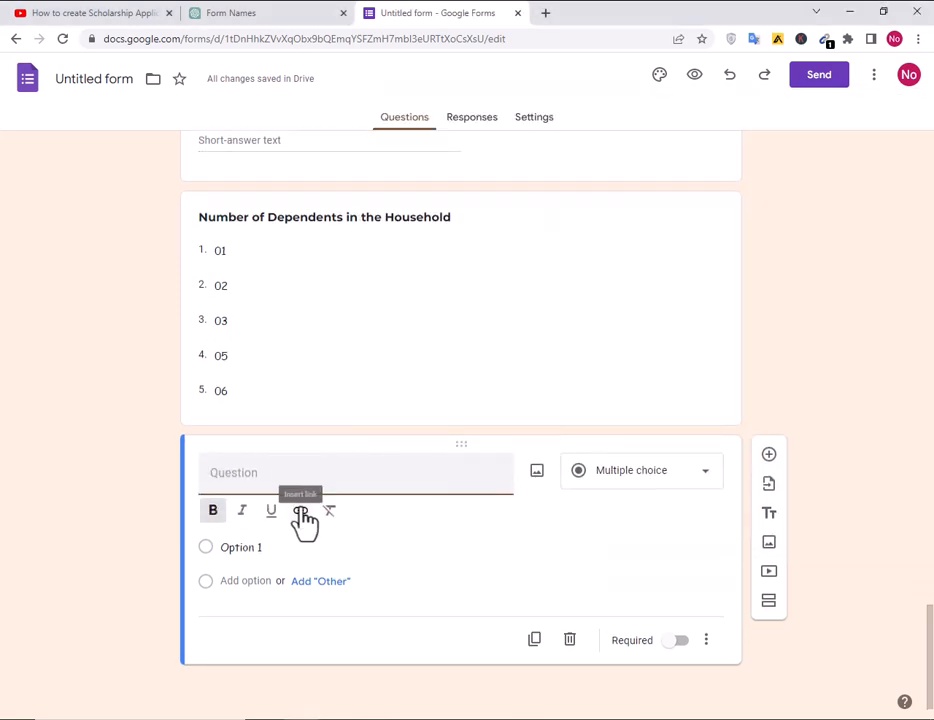
{"action": "type", "text": "Are you currently receiving any other scholarships or financial aid?"}
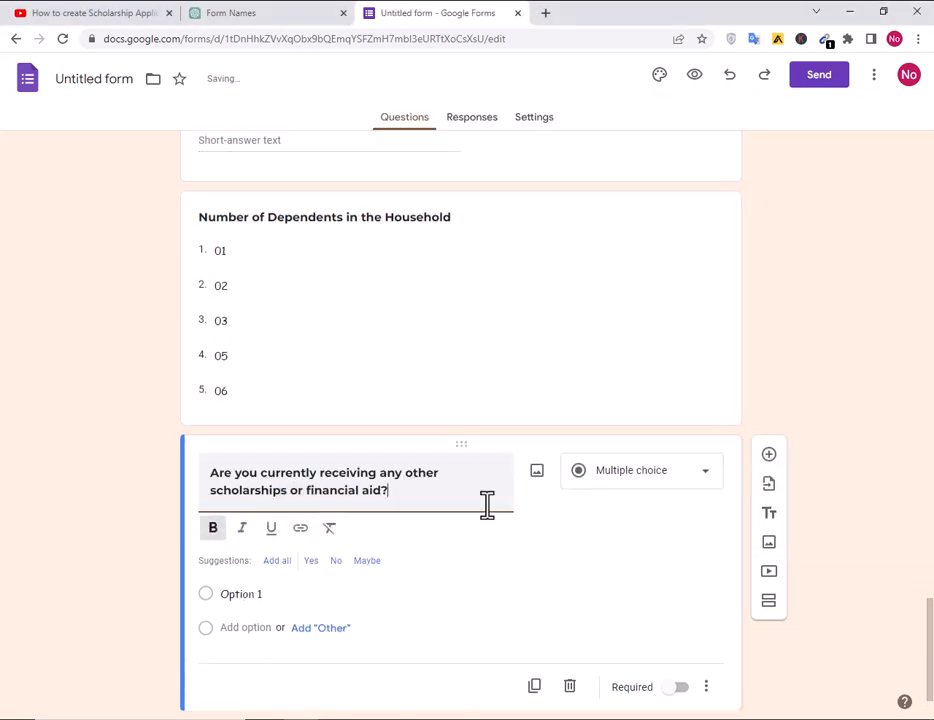
- Give the financial aid question only the suggested options Yes and No, removing the third option, and add a blank question below it
{"action": "left_click", "coordinate": [313, 562]}
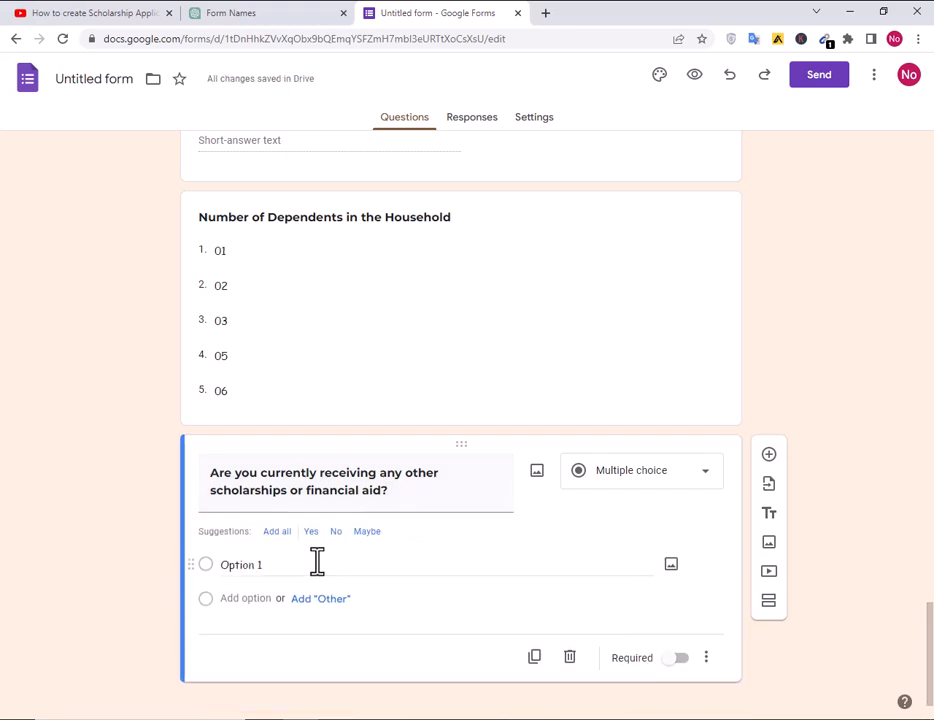
{"action": "left_click", "coordinate": [277, 532]}
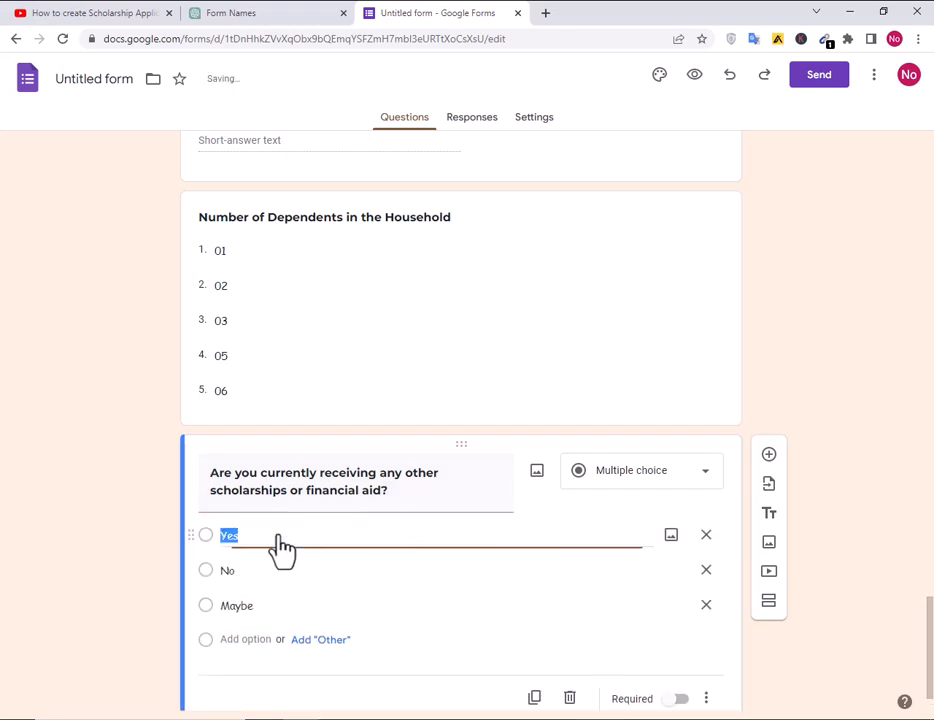
{"action": "left_click", "coordinate": [234, 605]}
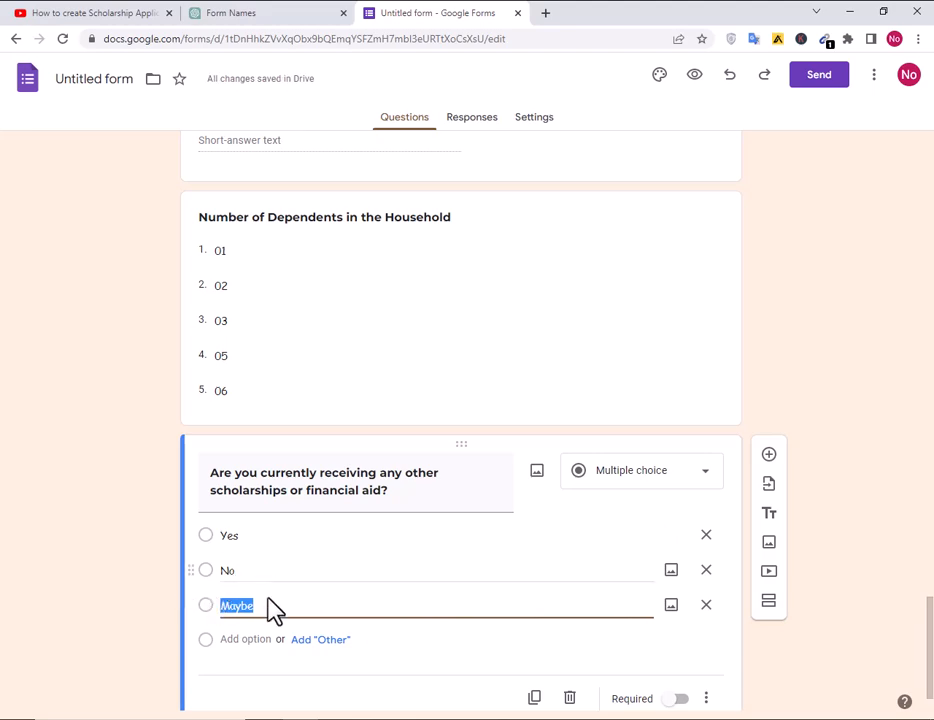
{"action": "key", "text": "BackSpace"}
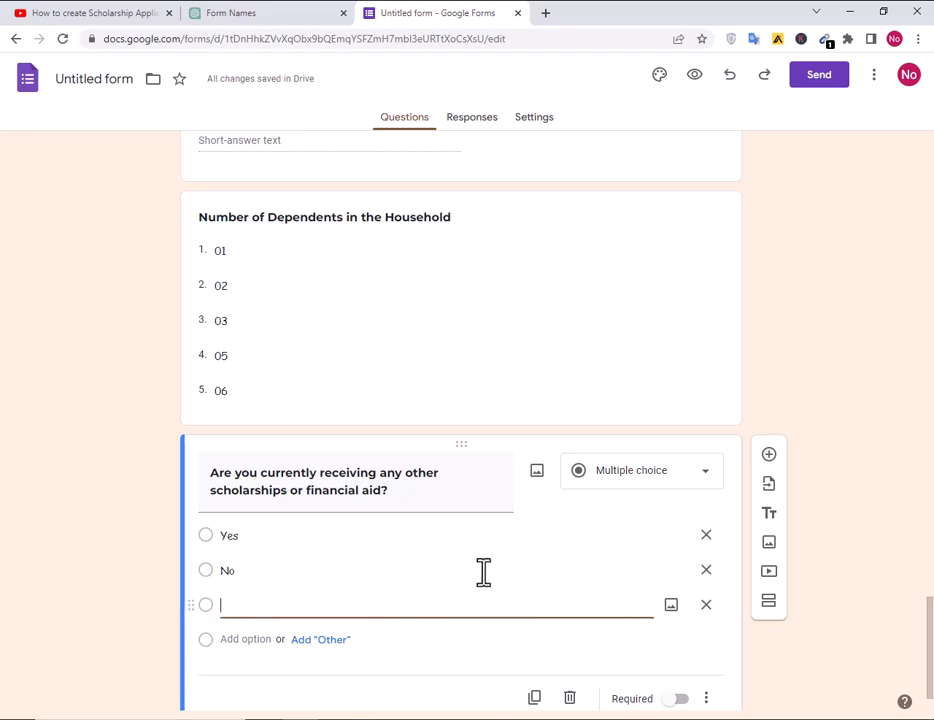
{"action": "left_click", "coordinate": [769, 454]}
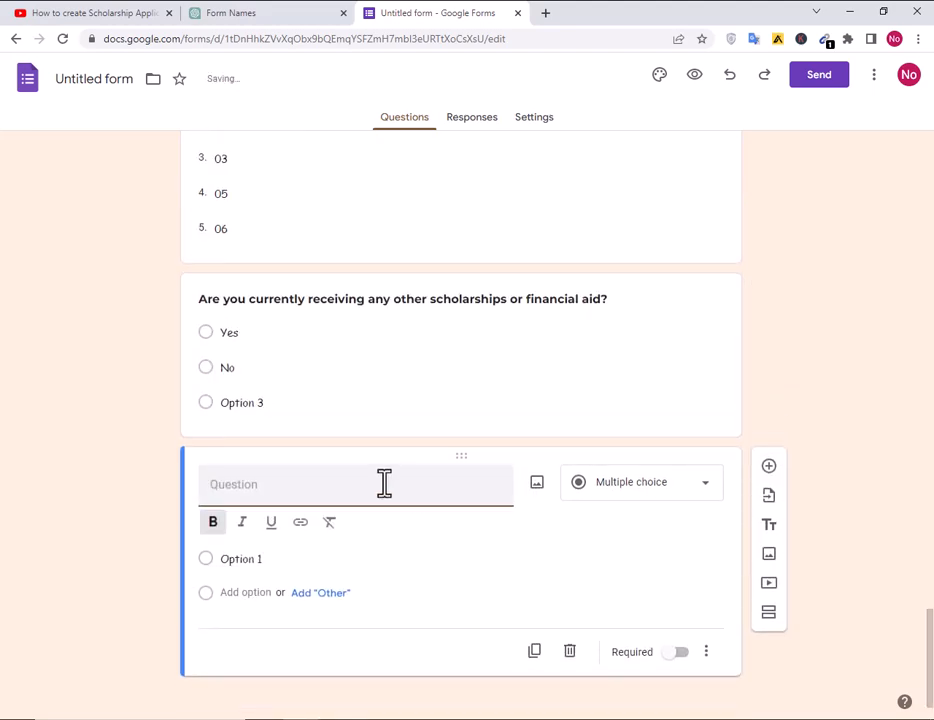
{"action": "left_click", "coordinate": [300, 402]}
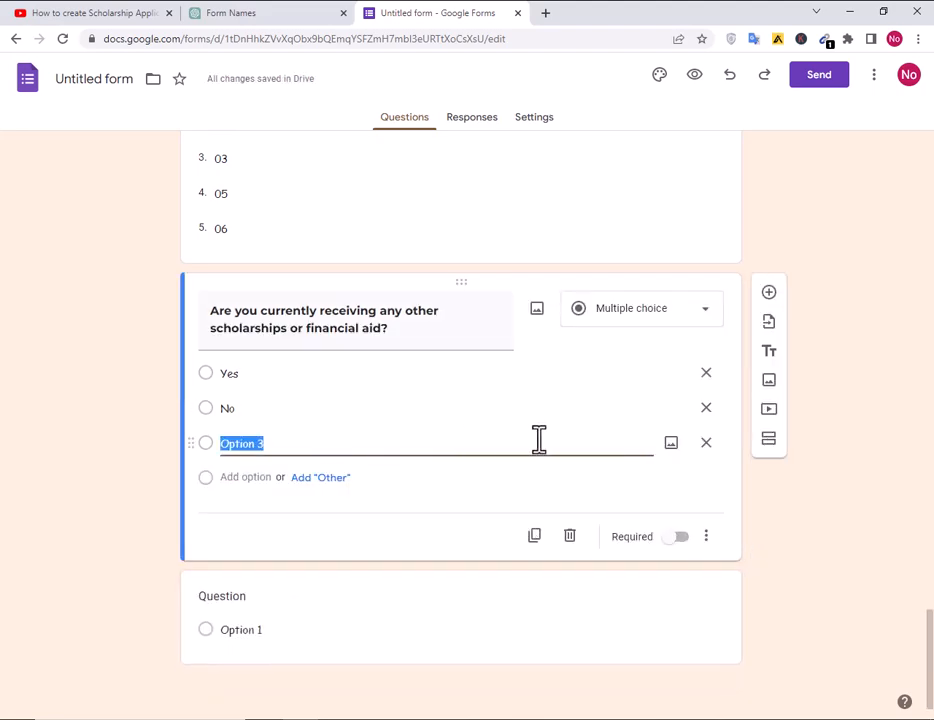
{"action": "left_click", "coordinate": [706, 442]}
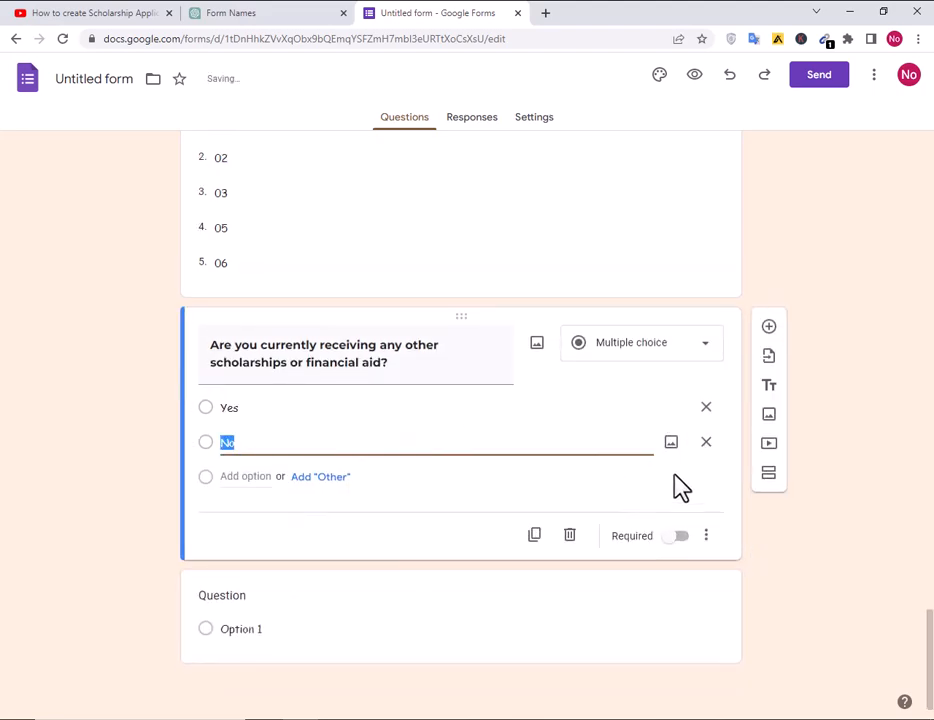
- Title the blank question "If yes, please provide details", copied from the Notepad notes, and make it a Short answer question
{"action": "left_click", "coordinate": [371, 621]}
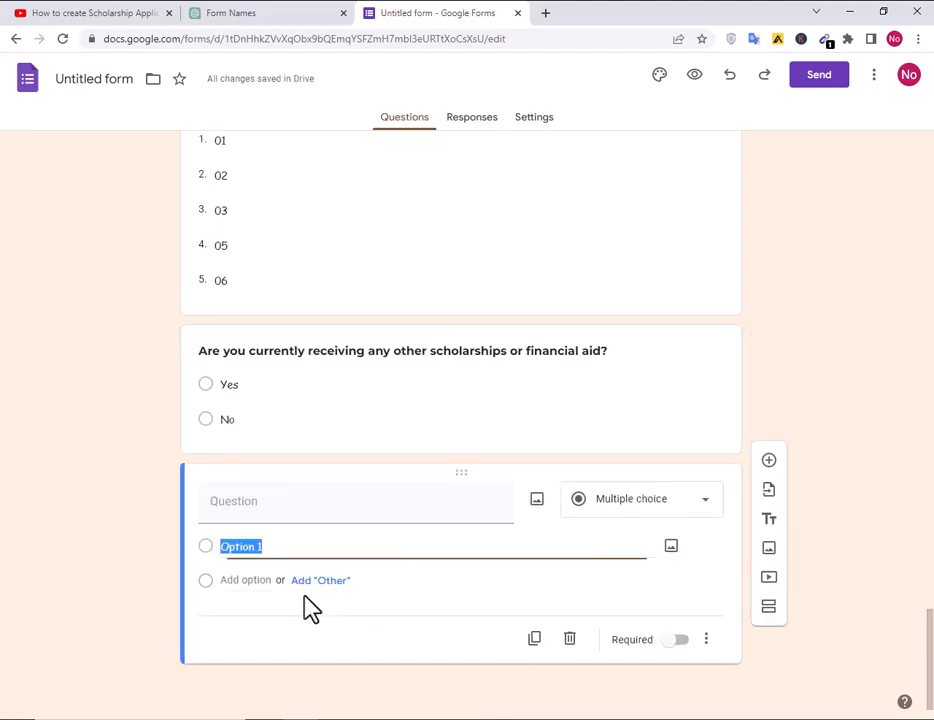
{"action": "left_click", "coordinate": [292, 510]}
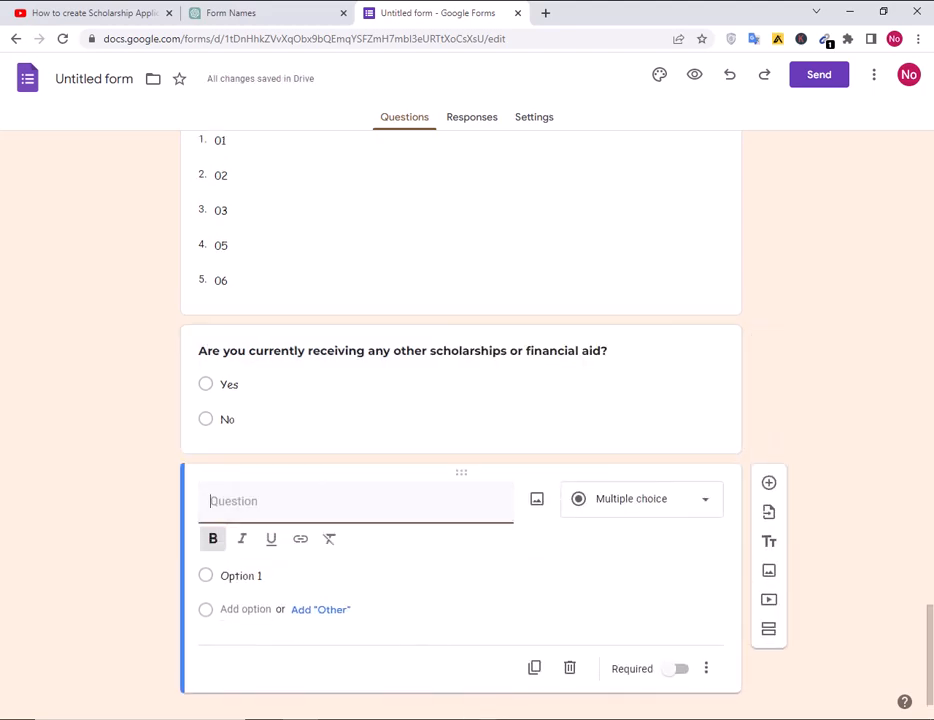
{"action": "key", "text": "alt+Tab"}
{"action": "left_click_drag", "start_coordinate": [356, 389], "coordinate": [530, 392]}
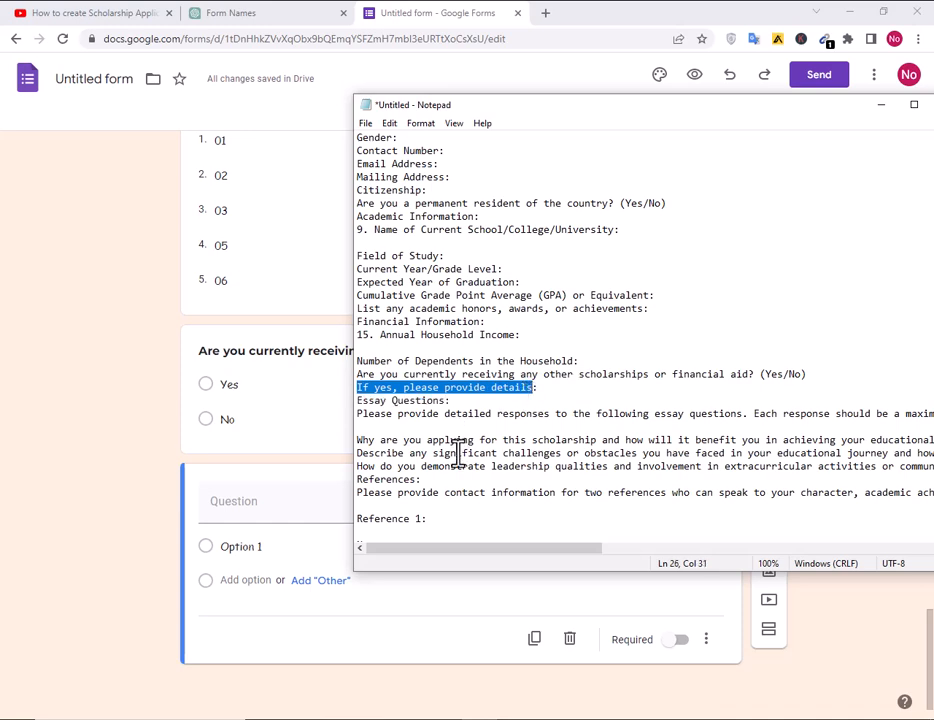
{"action": "key", "text": "alt+Tab"}
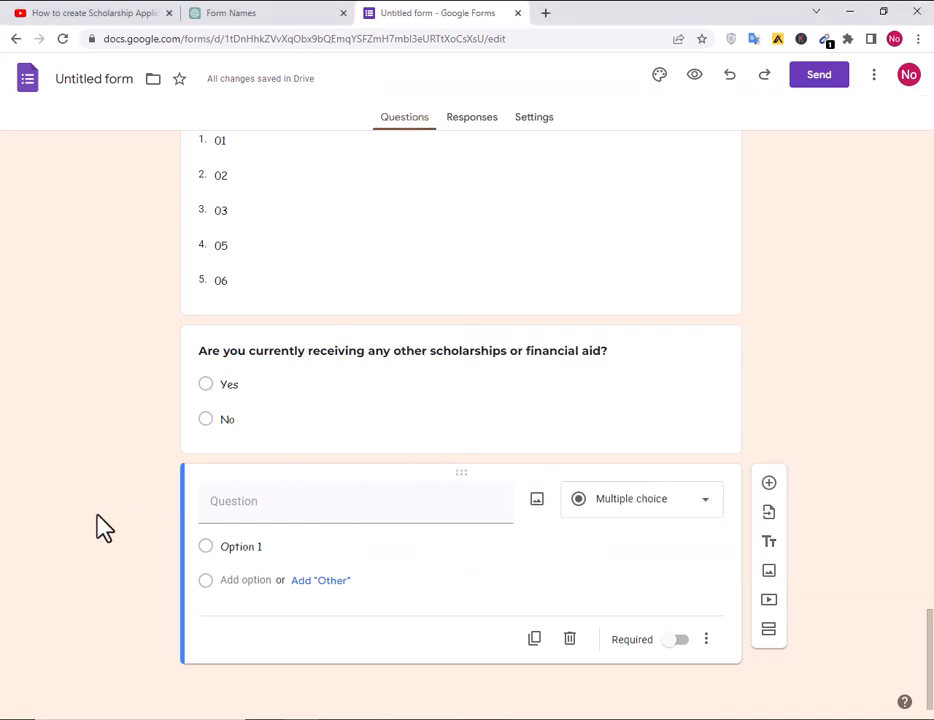
{"action": "left_click", "coordinate": [265, 512]}
{"action": "type", "text": "If yes, please provide details"}
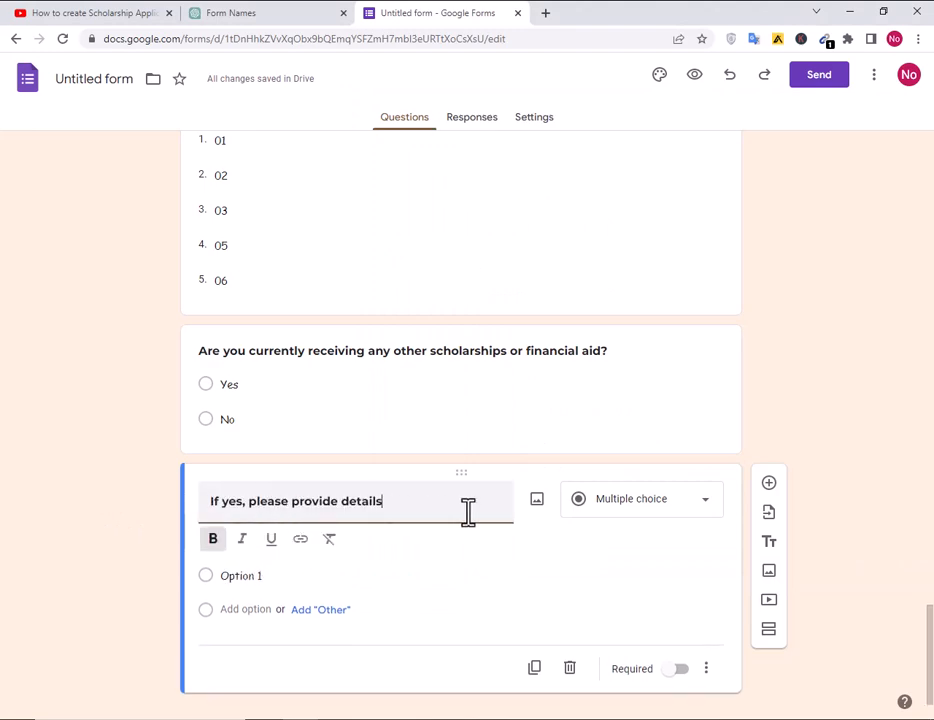
{"action": "left_click", "coordinate": [610, 505]}
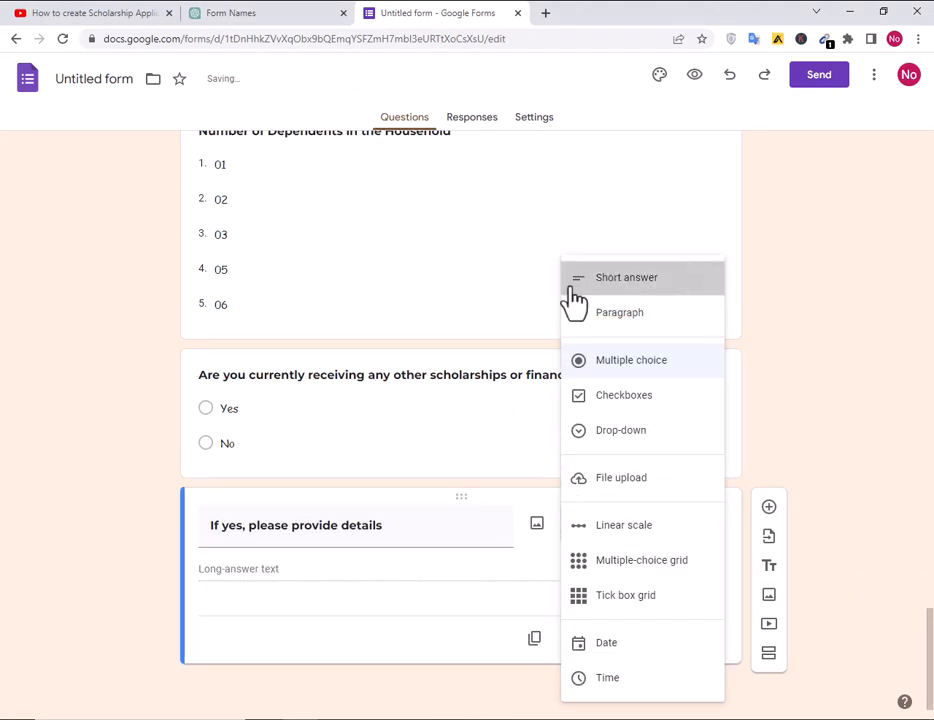
{"action": "left_click", "coordinate": [606, 286]}
- Add a new section after the "If yes, please provide details" question and title it "Reference 1", copied from the Notepad notes
{"action": "key", "text": "alt+Tab"}
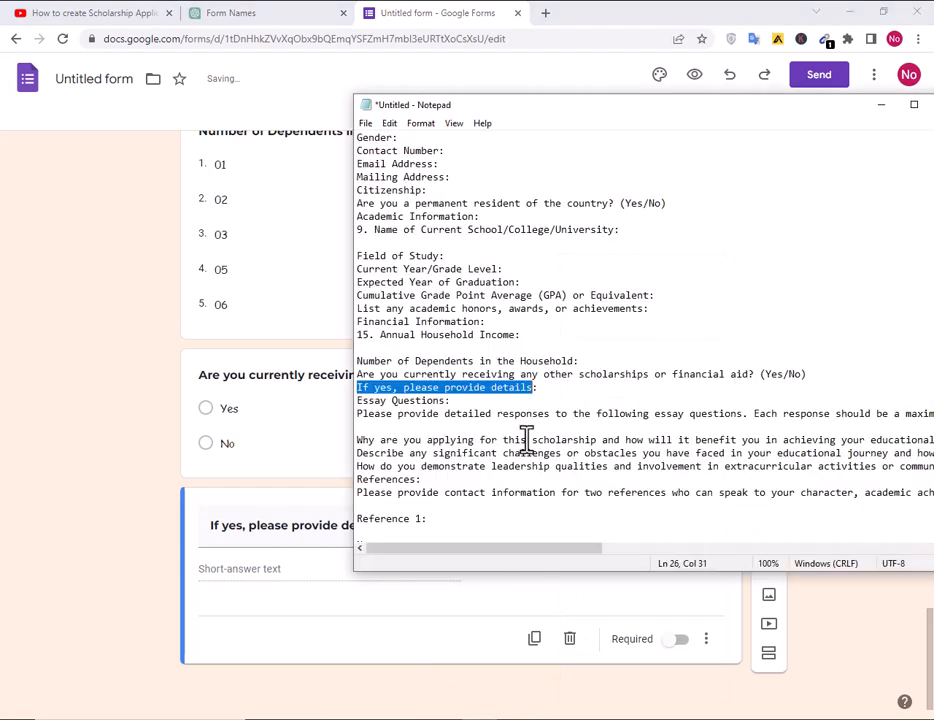
{"action": "scroll", "coordinate": [481, 424], "scroll_direction": "down", "scroll_amount": 2}
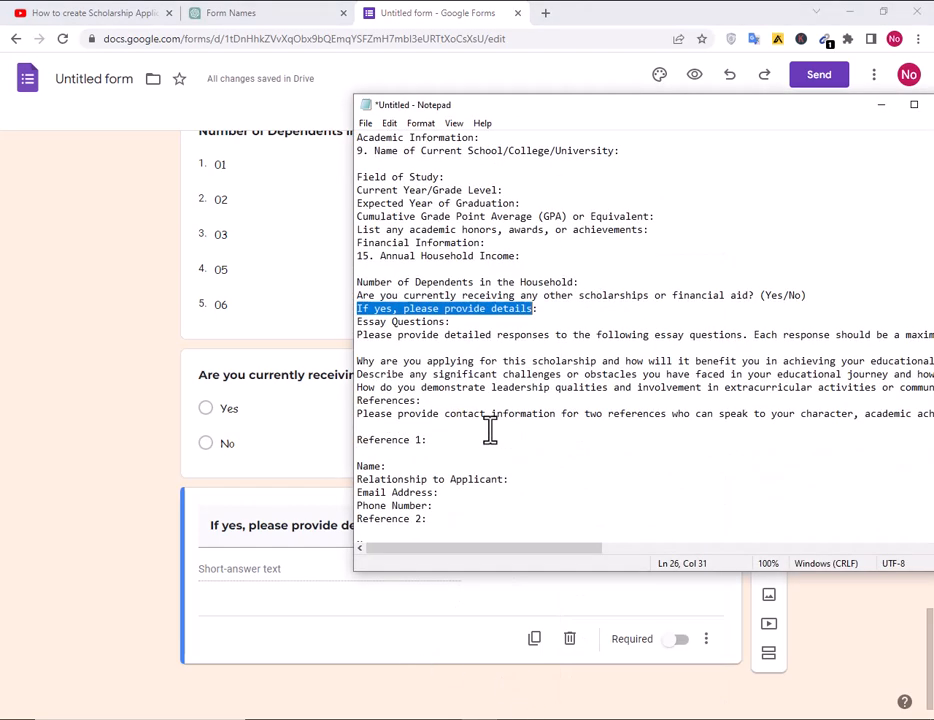
{"action": "scroll", "coordinate": [490, 430], "scroll_direction": "down", "scroll_amount": 1}
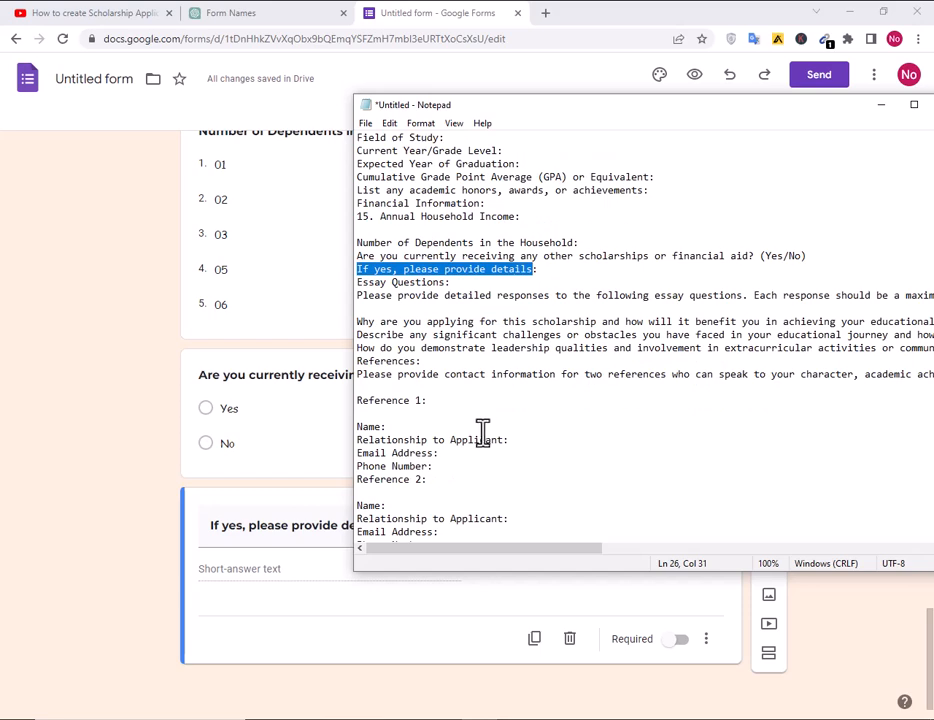
{"action": "left_click", "coordinate": [425, 590]}
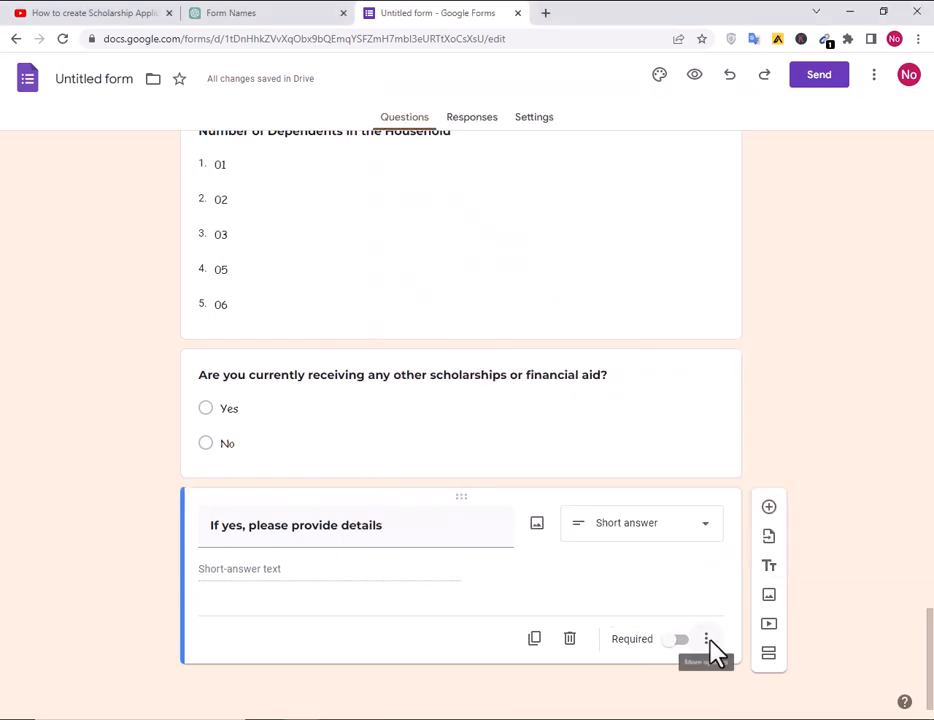
{"action": "left_click", "coordinate": [769, 656]}
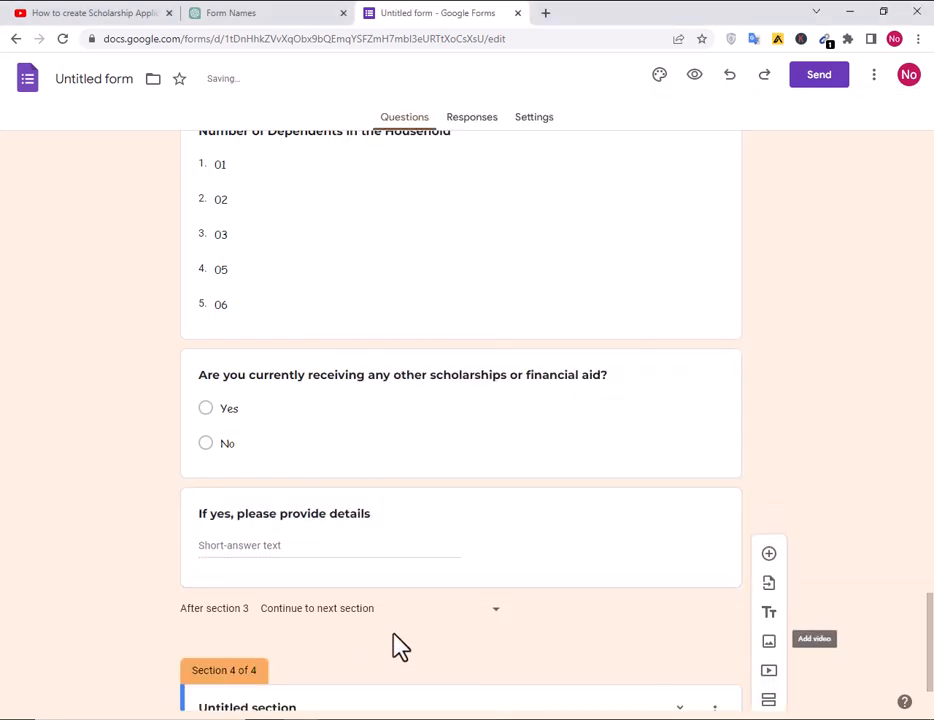
{"action": "scroll", "coordinate": [430, 655], "scroll_direction": "down", "scroll_amount": 2}
{"action": "left_click", "coordinate": [480, 717]}
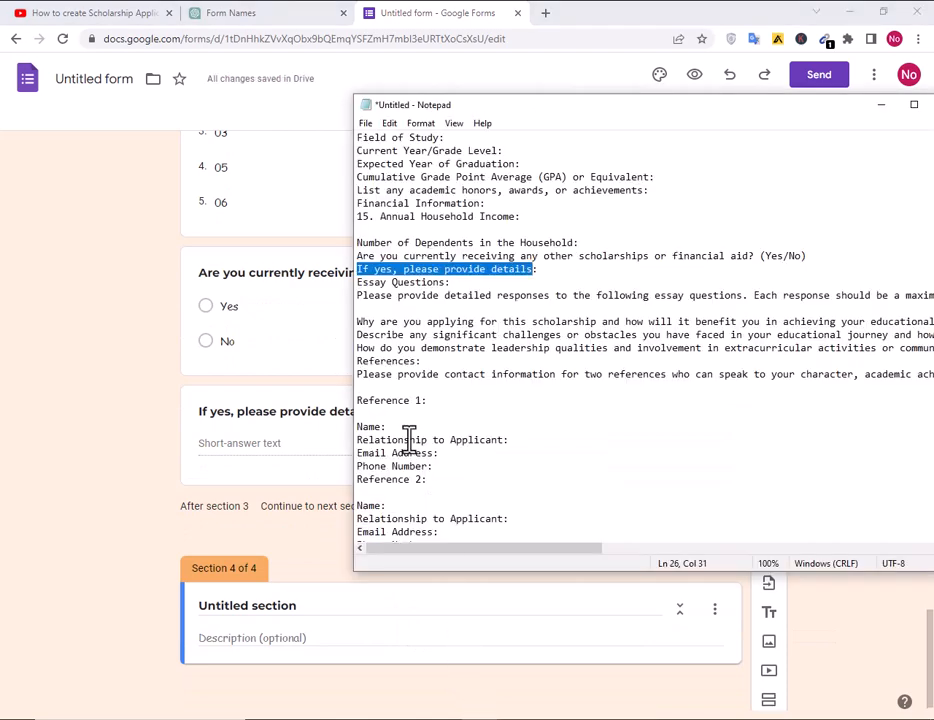
{"action": "left_click_drag", "start_coordinate": [420, 400], "coordinate": [277, 396]}
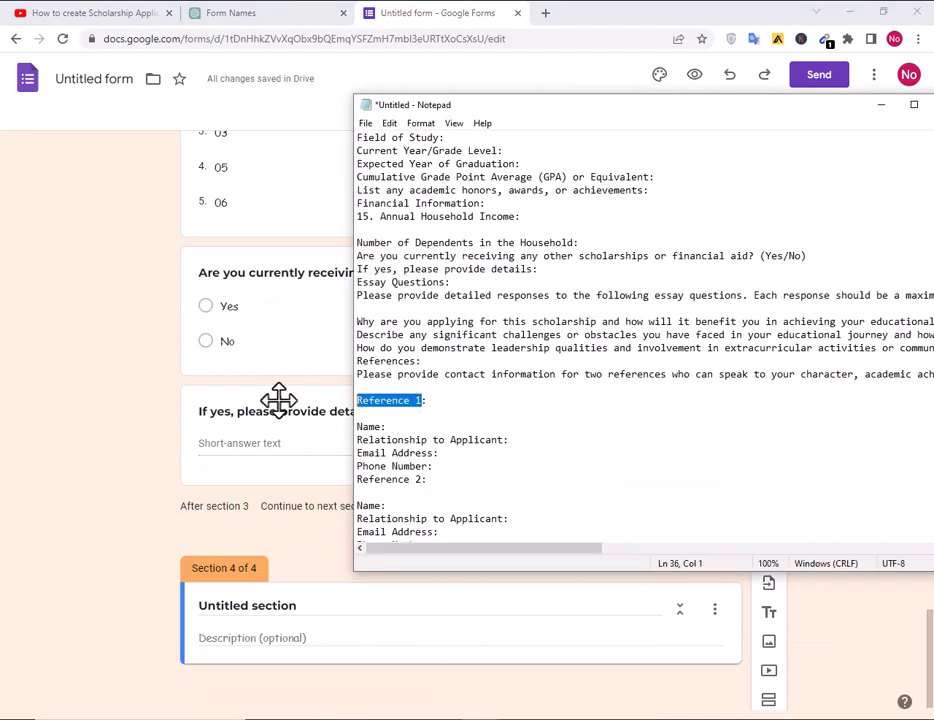
{"action": "left_click", "coordinate": [5, 603]}
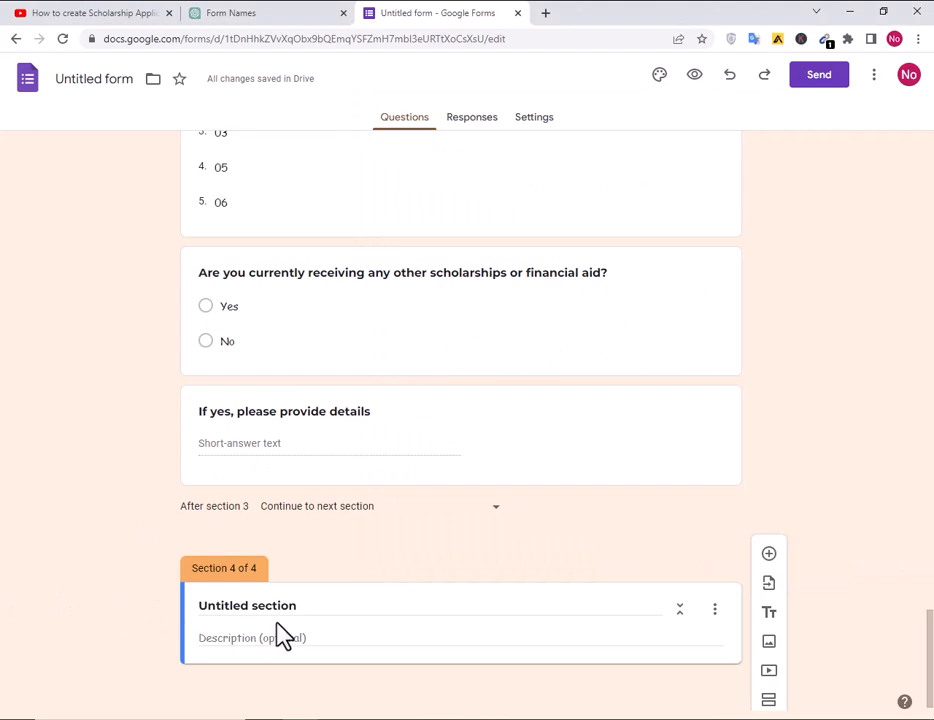
{"action": "left_click_drag", "start_coordinate": [310, 605], "coordinate": [129, 609]}
{"action": "type", "text": "Reference 1"}
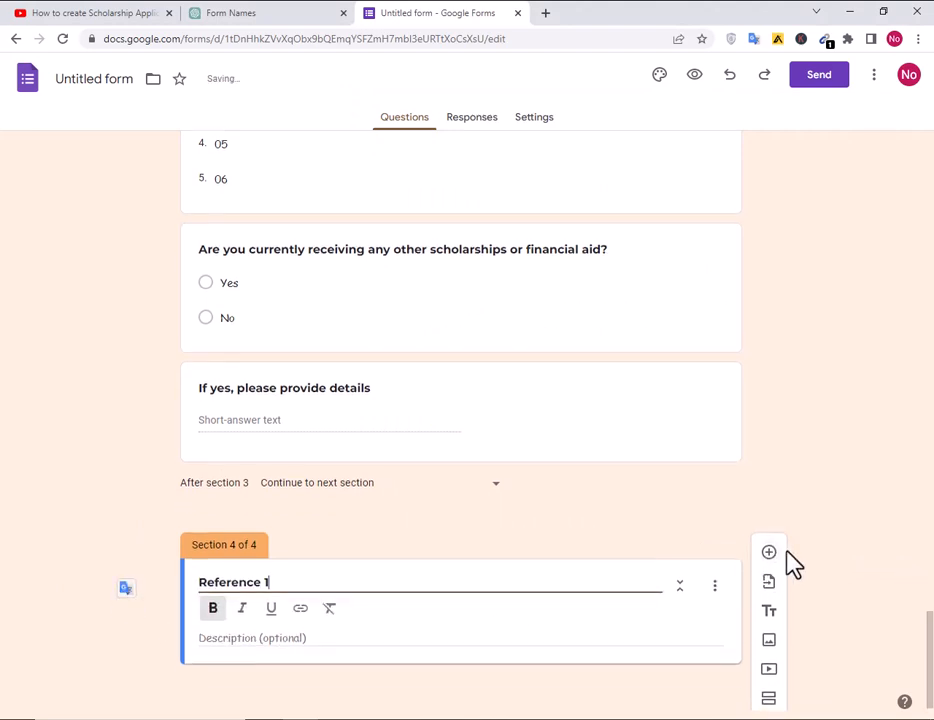
- Add a question titled "Name" to the Reference 1 section, with a blank question below it
{"action": "left_click", "coordinate": [770, 556]}
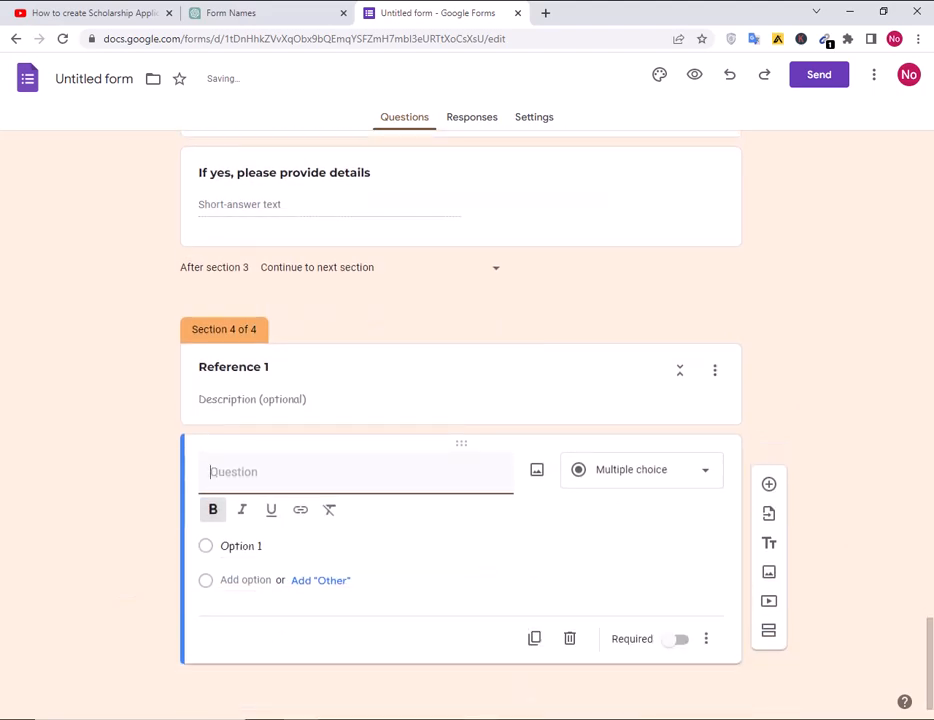
{"action": "type", "text": "Name"}
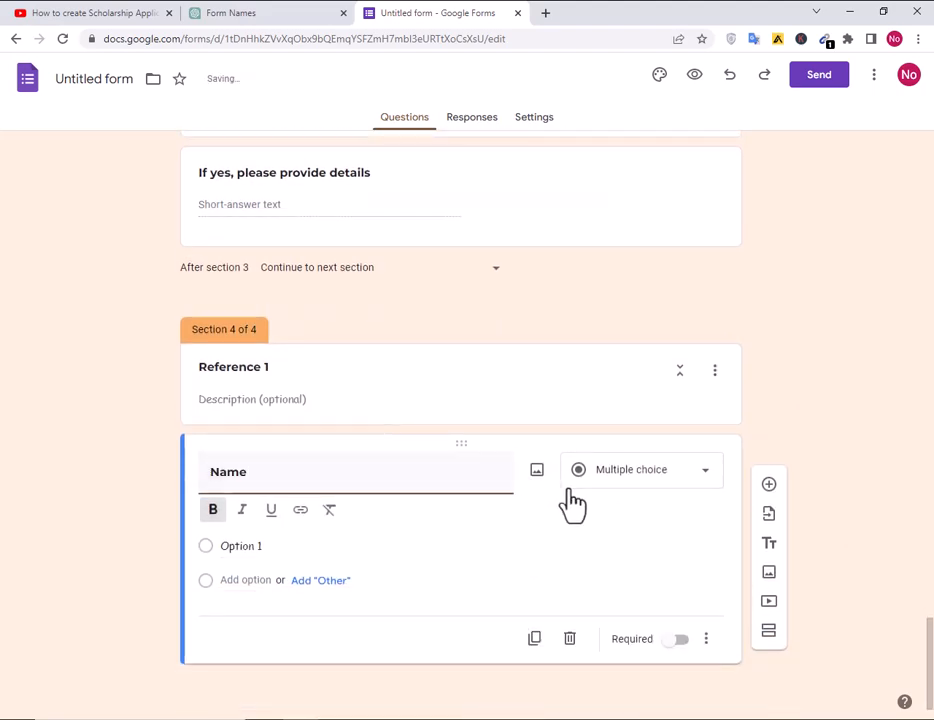
{"action": "left_click", "coordinate": [769, 509]}
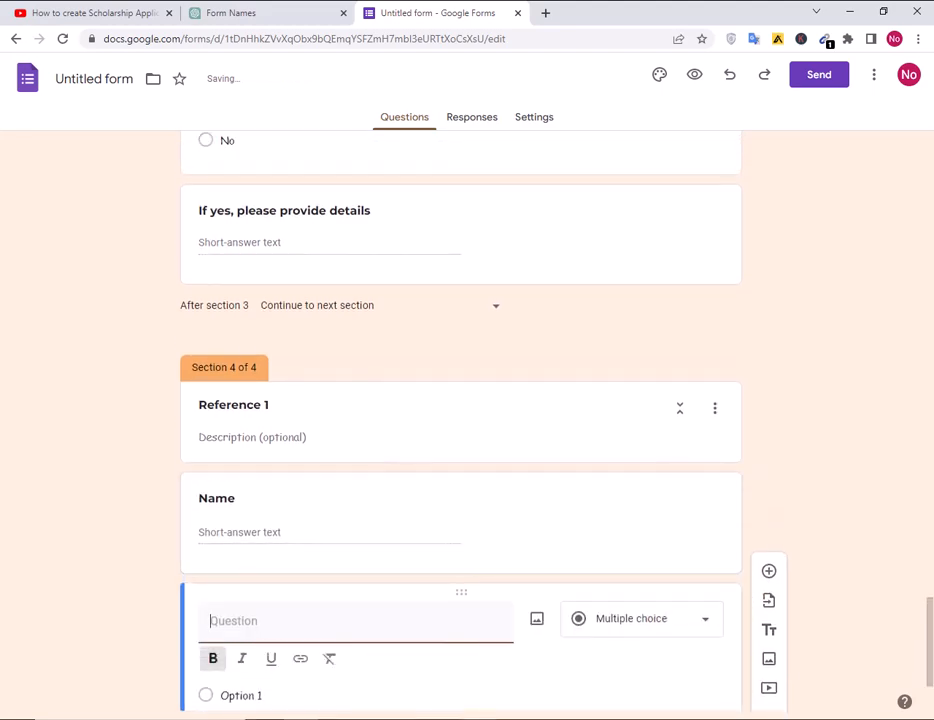
- Title the blank question below Name "Relationship to Applicant", copied from the Notepad notes
{"action": "key", "text": "alt+Tab"}
{"action": "left_click_drag", "start_coordinate": [358, 440], "coordinate": [502, 445]}
{"action": "key", "text": "alt+Tab"}
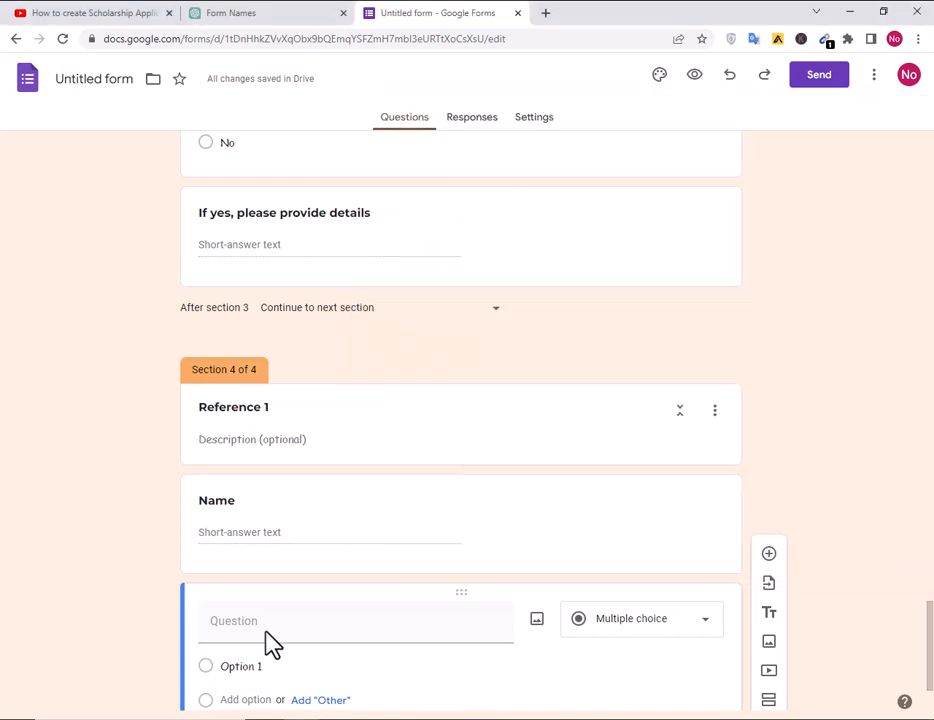
{"action": "left_click", "coordinate": [273, 624]}
{"action": "type", "text": "Relationship to Applicant"}
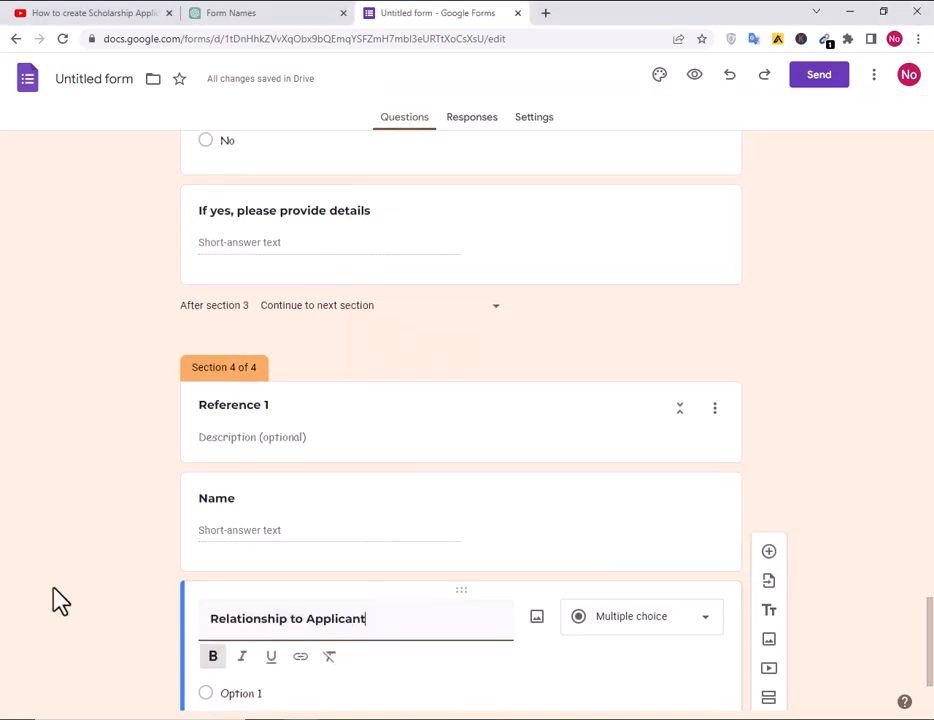
{"action": "scroll", "coordinate": [62, 600], "scroll_direction": "down", "scroll_amount": 2}
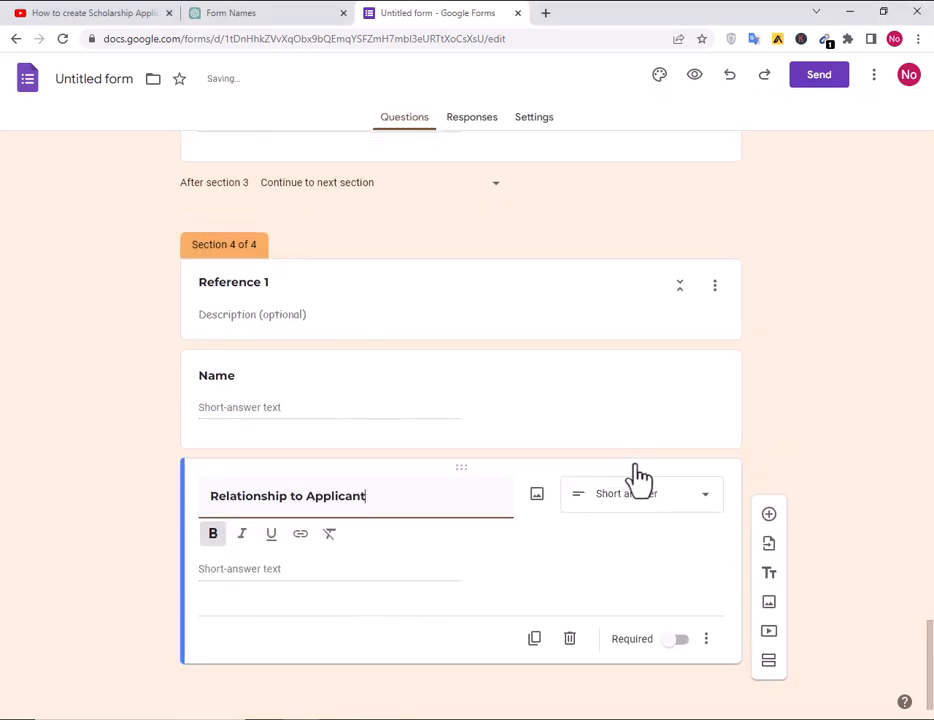
- Add a question titled "Email Address", copied from the Notepad notes, below the Relationship to Applicant question in Reference 1
{"action": "left_click", "coordinate": [770, 518]}
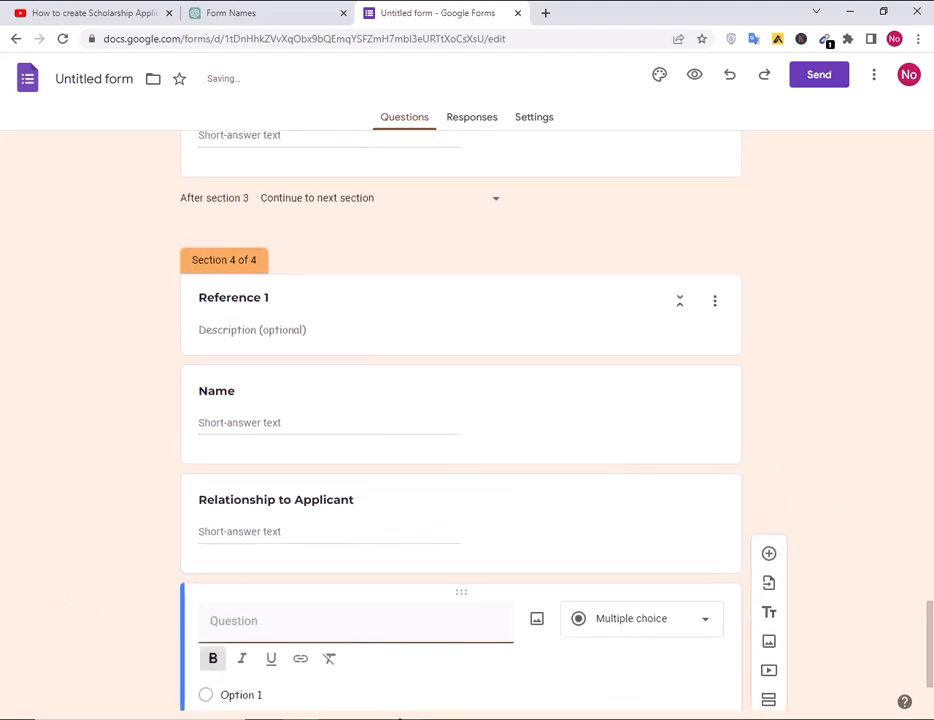
{"action": "left_click", "coordinate": [478, 660]}
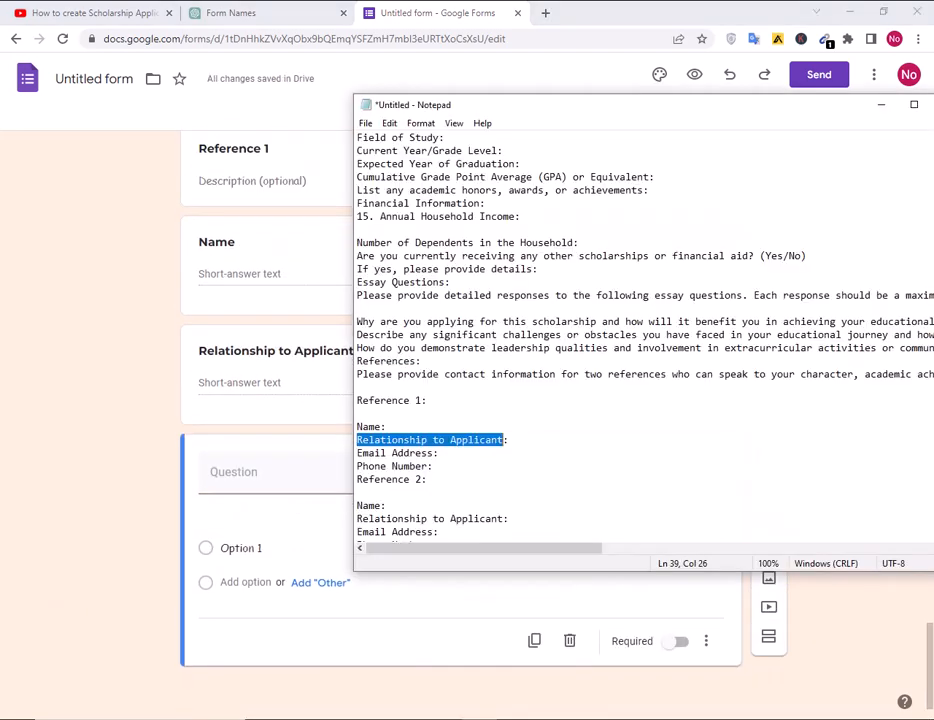
{"action": "left_click_drag", "start_coordinate": [433, 452], "coordinate": [354, 452]}
{"action": "key", "text": "ctrl+c"}
{"action": "left_click", "coordinate": [137, 590]}
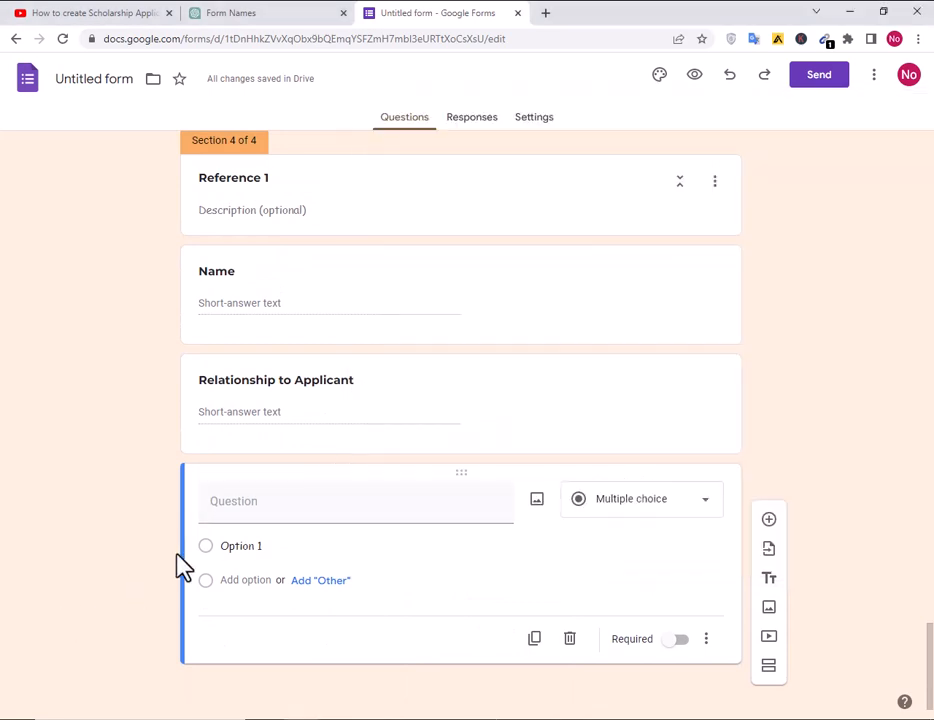
{"action": "left_click", "coordinate": [285, 510]}
{"action": "key", "text": "ctrl+v"}
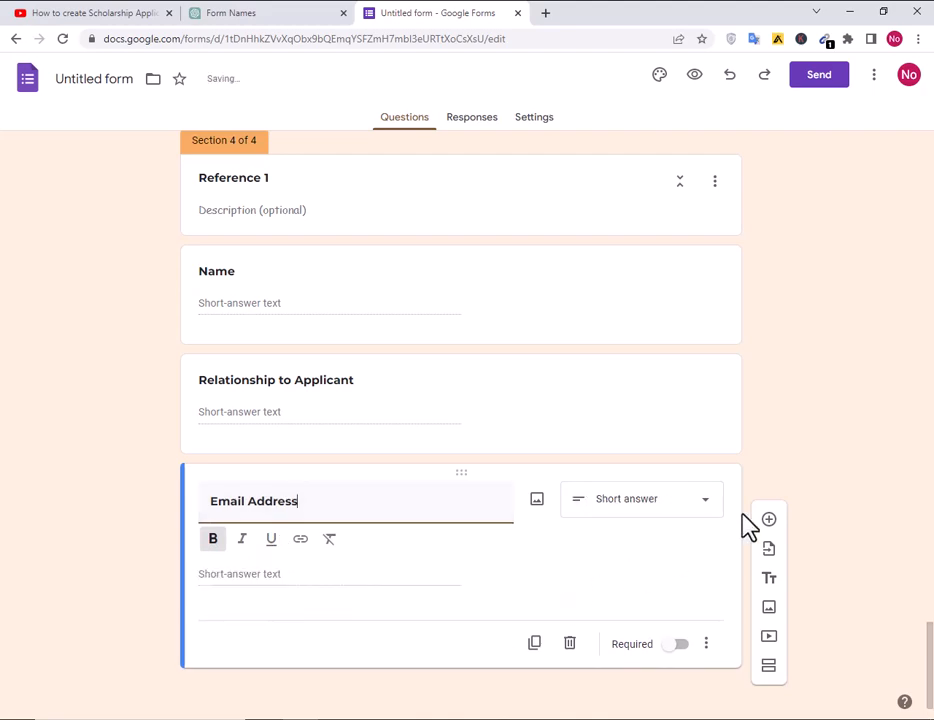
- Add a question titled "Phone Number", copied from the Notepad notes, below the Email Address question in Reference 1
{"action": "left_click", "coordinate": [769, 519]}
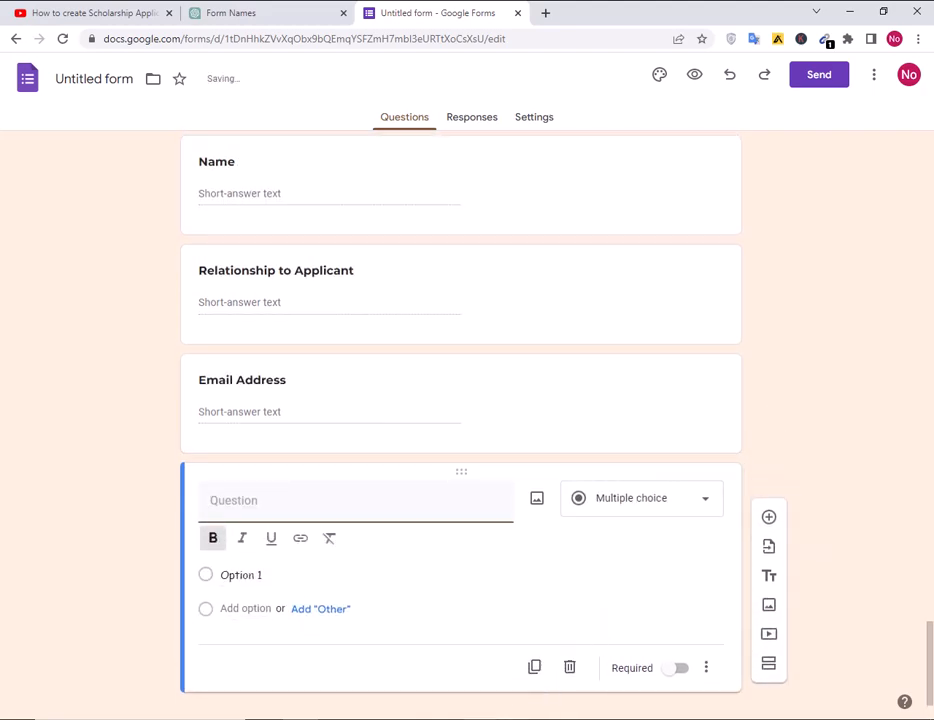
{"action": "key", "text": "alt+Tab"}
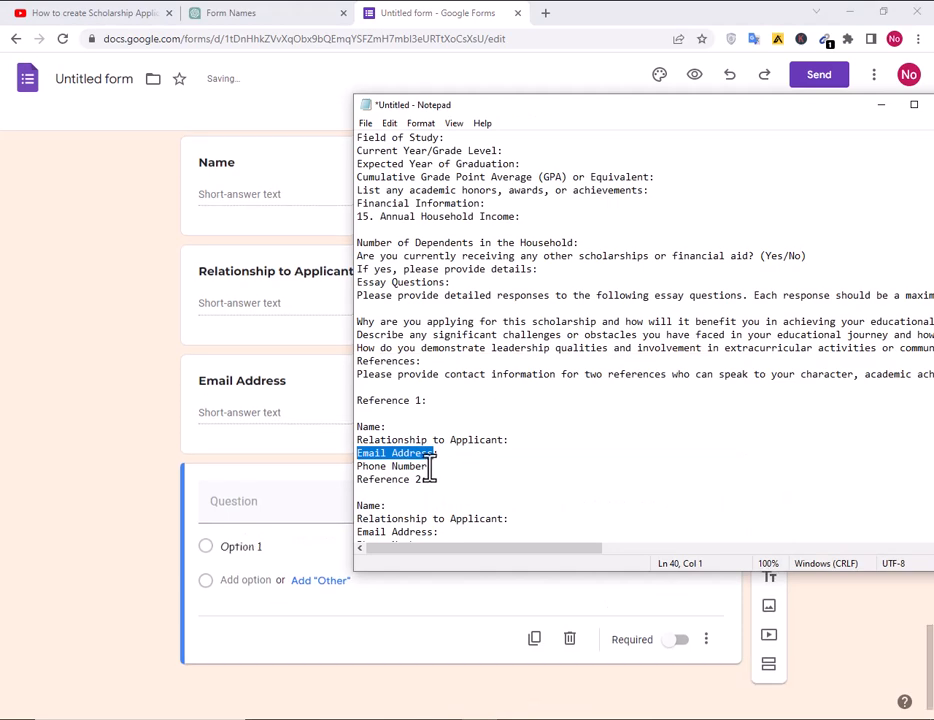
{"action": "left_click_drag", "start_coordinate": [429, 466], "coordinate": [345, 468]}
{"action": "key", "text": "ctrl+c"}
{"action": "key", "text": "alt+Tab"}
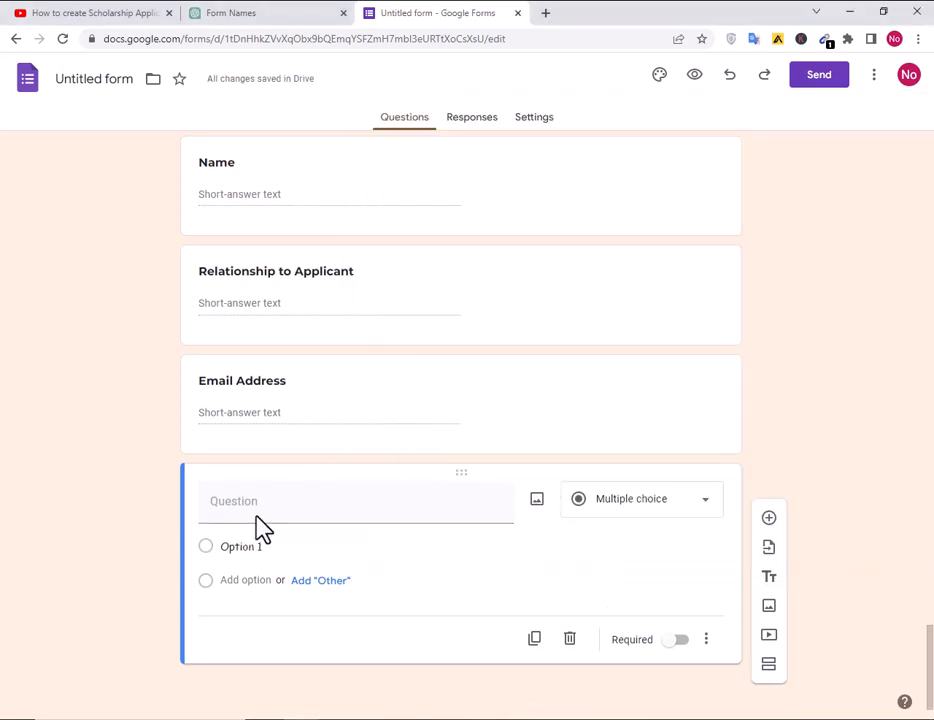
{"action": "left_click", "coordinate": [276, 508]}
{"action": "key", "text": "ctrl+v"}
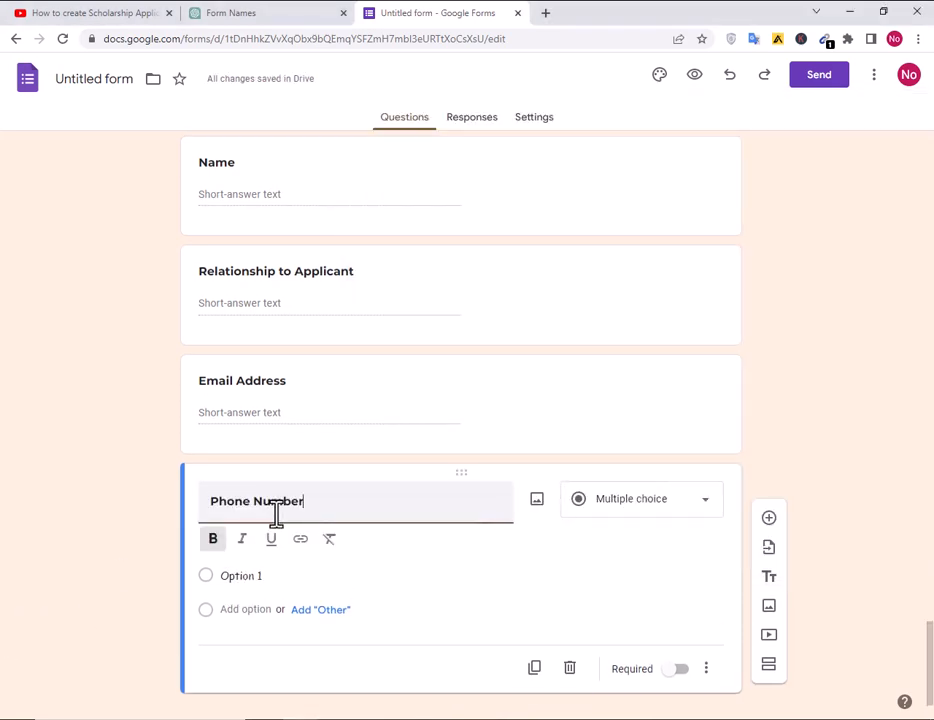
{"action": "left_click", "coordinate": [769, 522]}
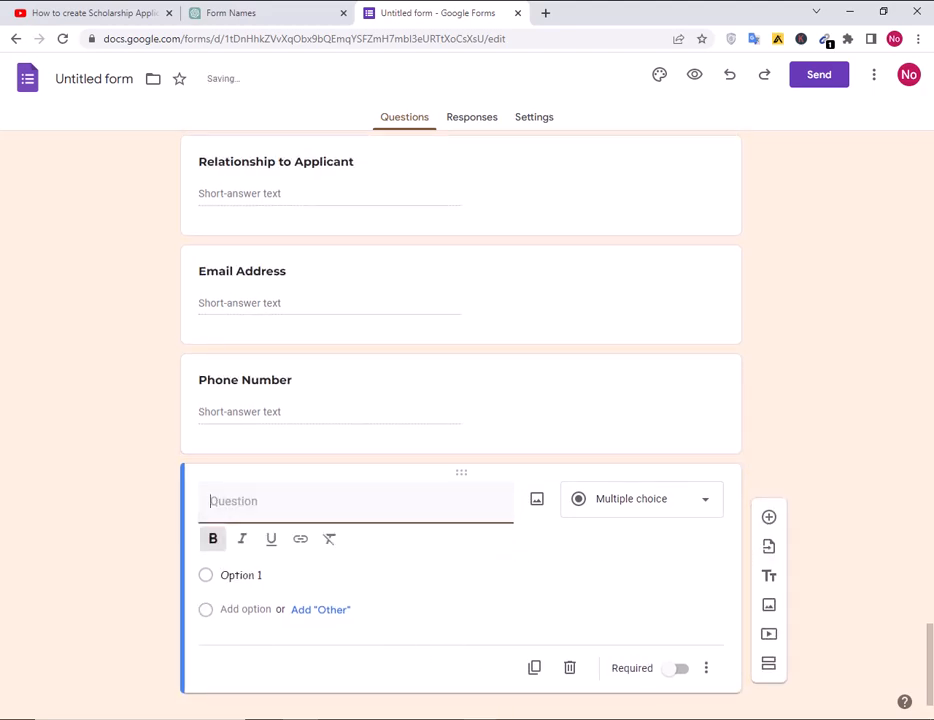
{"action": "key", "text": "alt+Tab"}
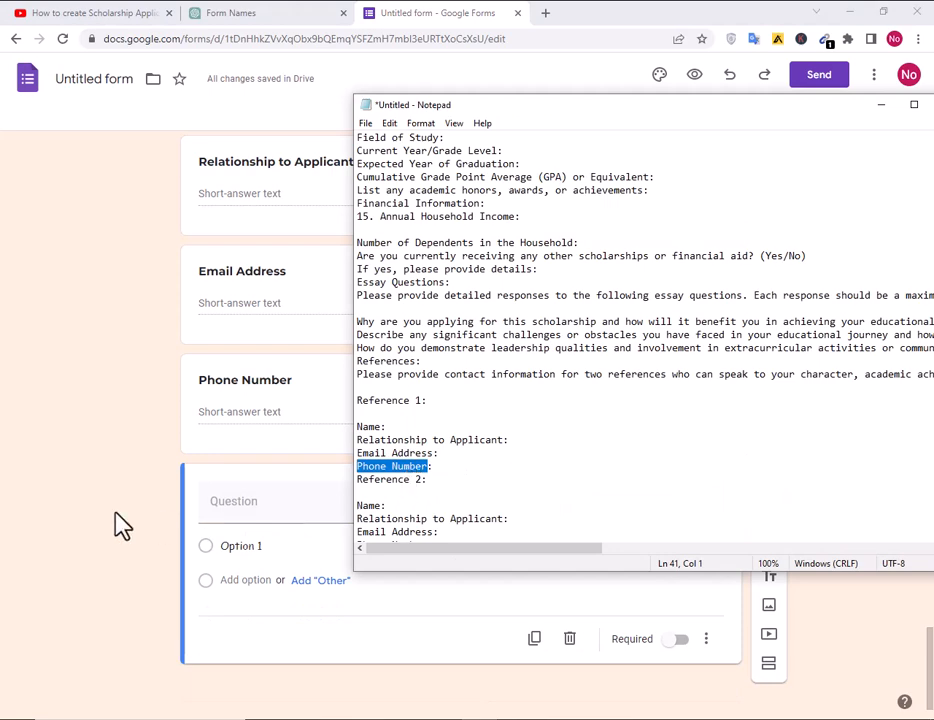
{"action": "key", "text": "alt+Tab"}
{"action": "left_click", "coordinate": [705, 640]}
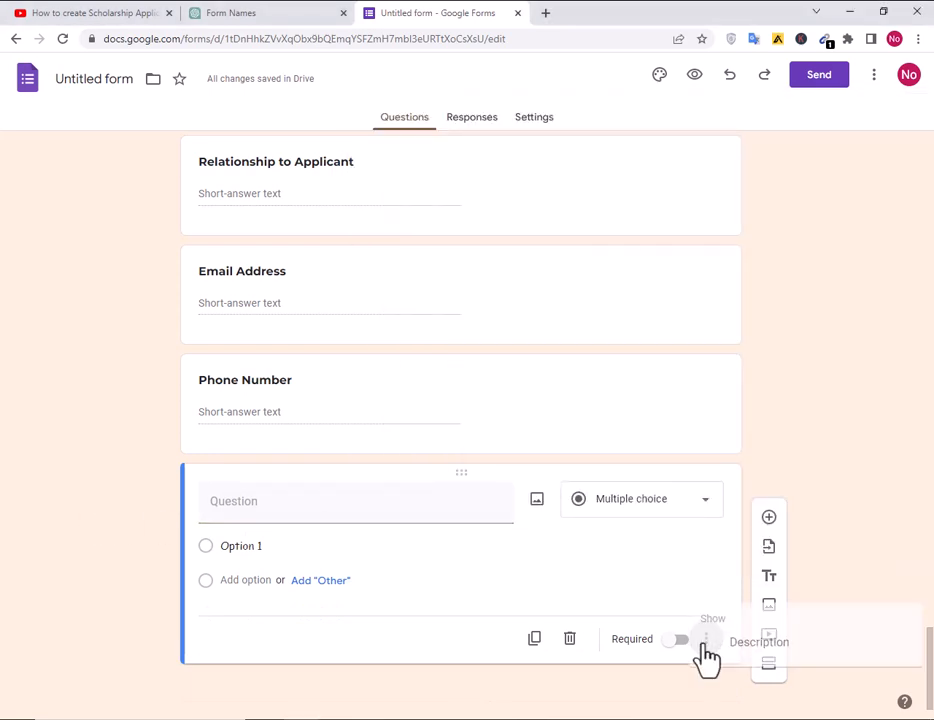
{"action": "left_click", "coordinate": [562, 670]}
{"action": "left_click", "coordinate": [571, 642]}
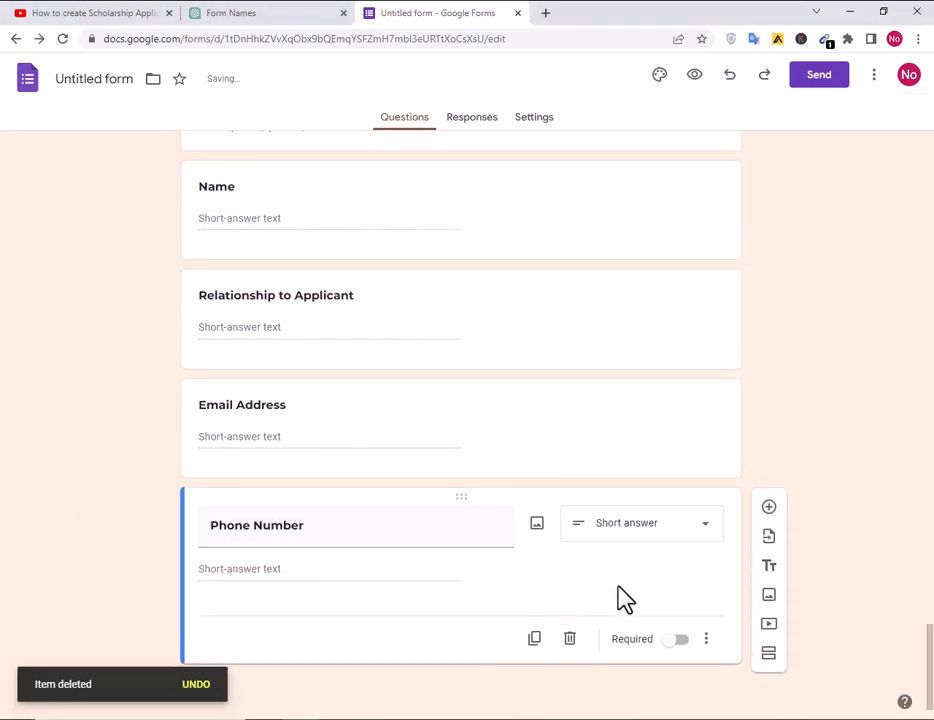
- Add a new section after the Phone Number question and title it "Reference 2", copied from the Notepad notes
{"action": "left_click", "coordinate": [769, 655]}
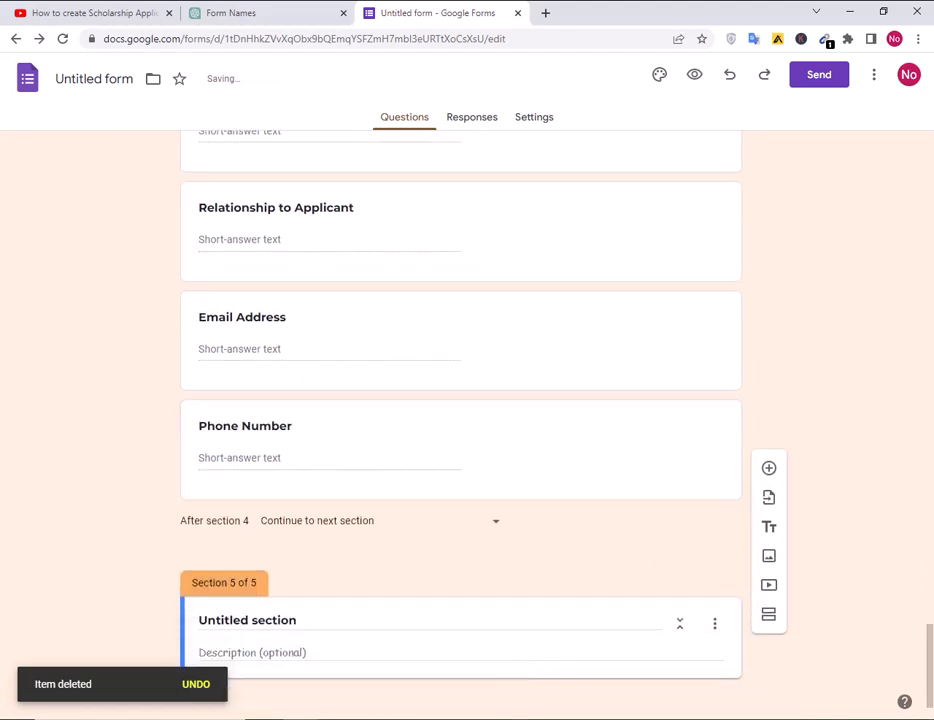
{"action": "key", "text": "alt+Tab"}
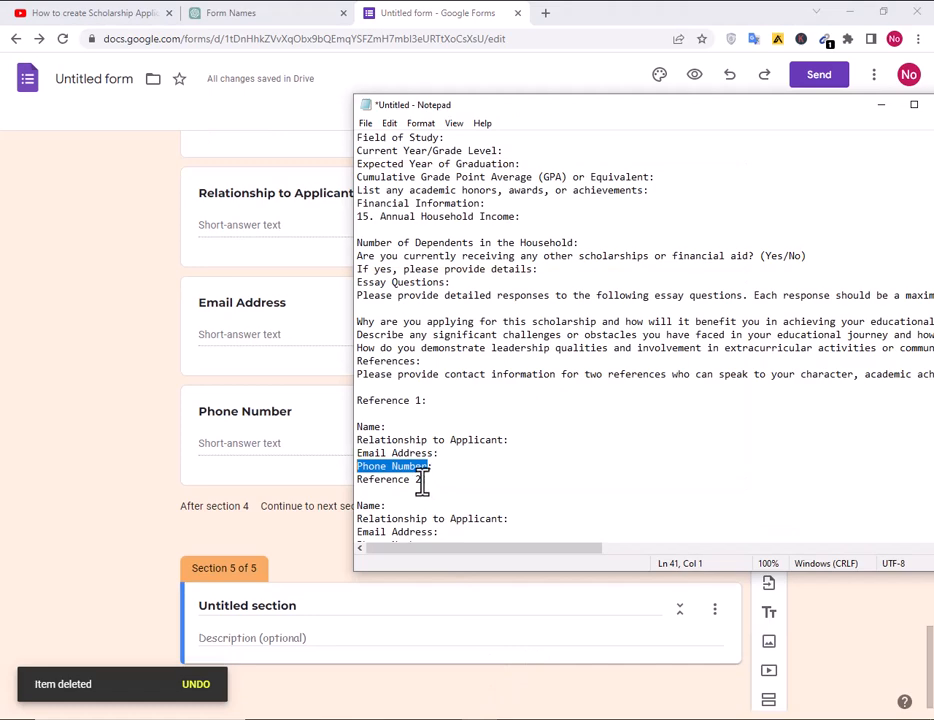
{"action": "left_click_drag", "start_coordinate": [425, 480], "coordinate": [342, 479]}
{"action": "key", "text": "ctrl+c"}
{"action": "key", "text": "alt+Tab"}
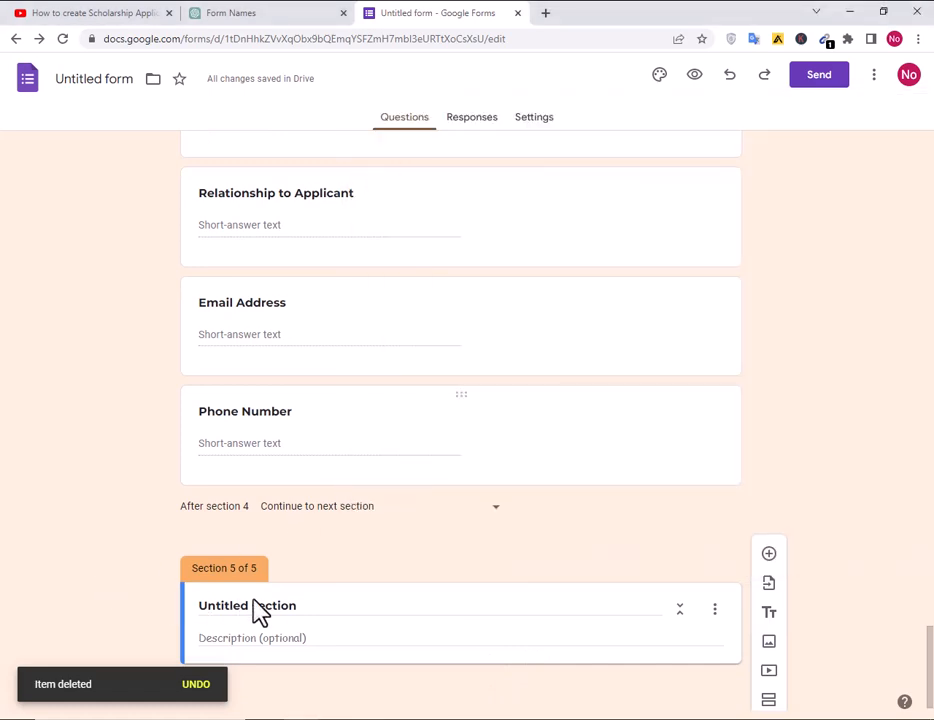
{"action": "left_click", "coordinate": [306, 605]}
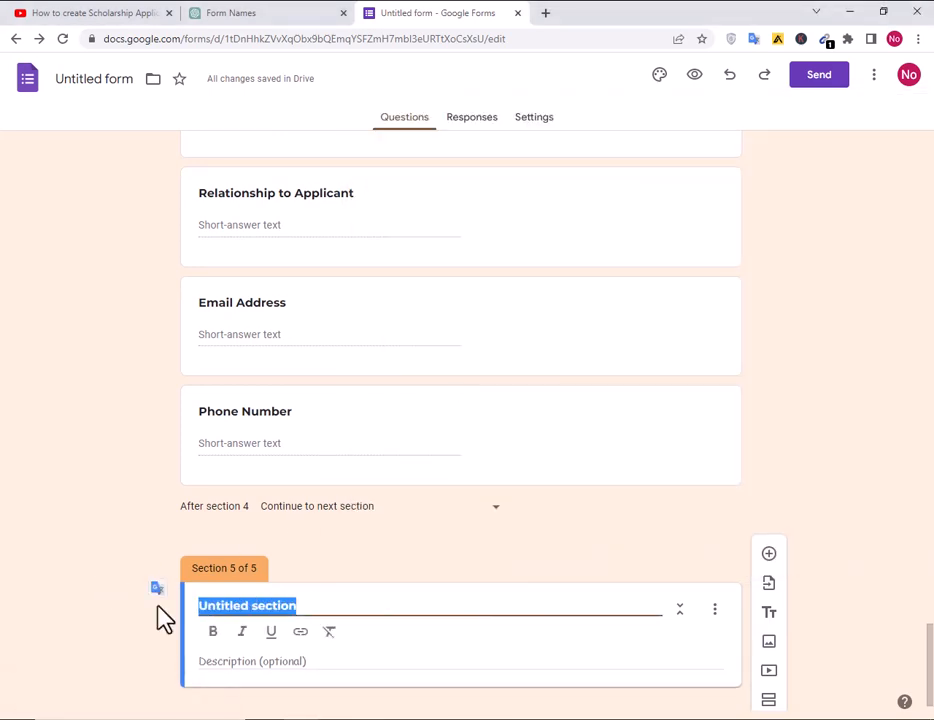
{"action": "key", "text": "ctrl+v"}
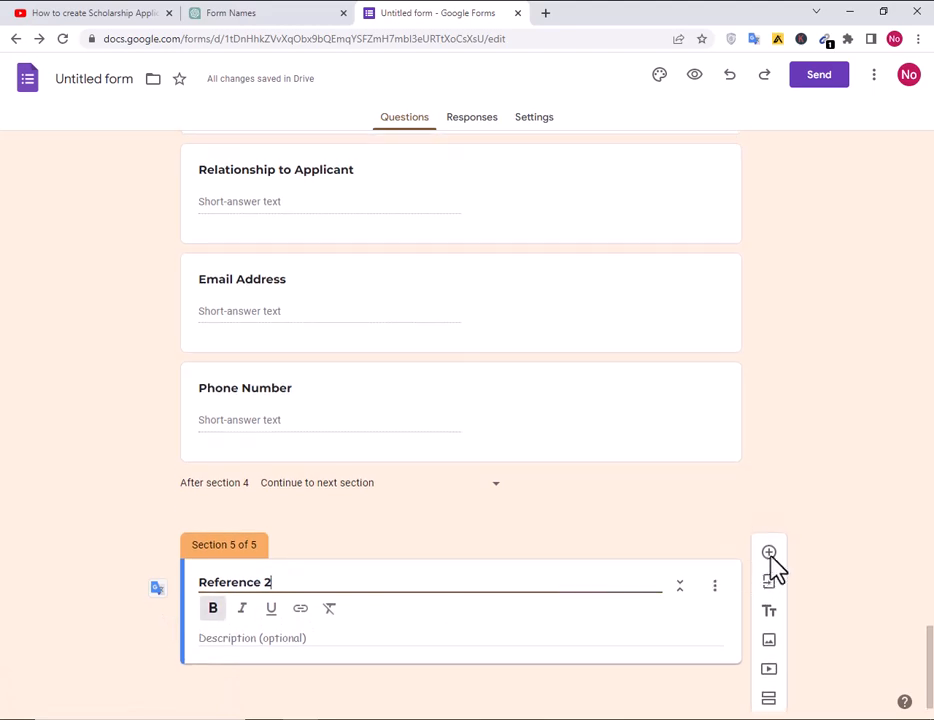
- Add a question titled "Name" from the Notepad notes to the Reference 2 section
{"action": "left_click", "coordinate": [769, 554]}
{"action": "key", "text": "alt+Tab"}
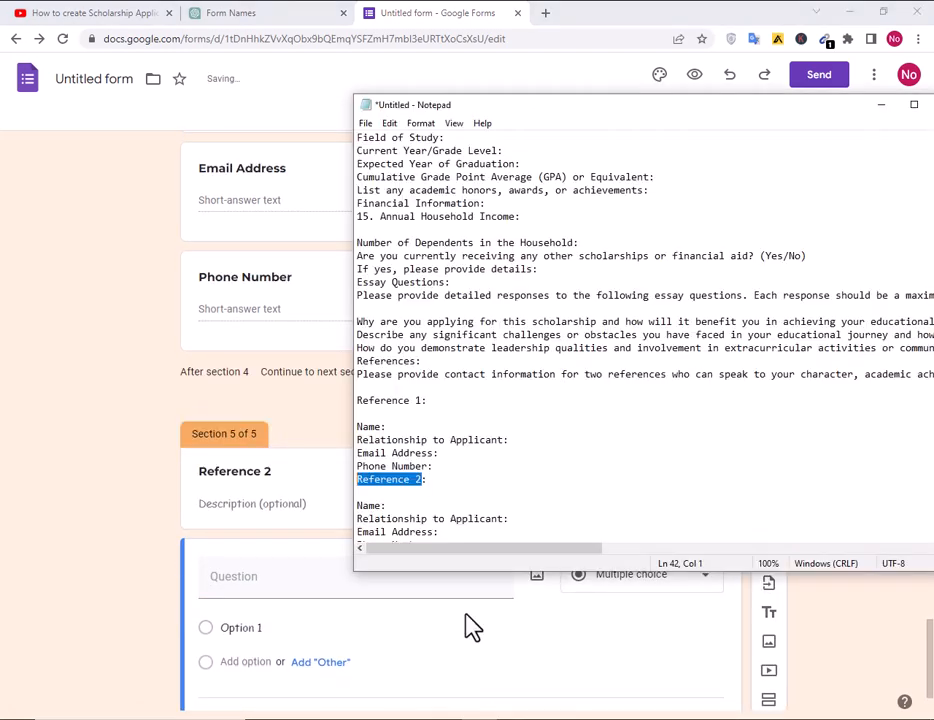
{"action": "scroll", "coordinate": [430, 497], "scroll_direction": "down", "scroll_amount": 2}
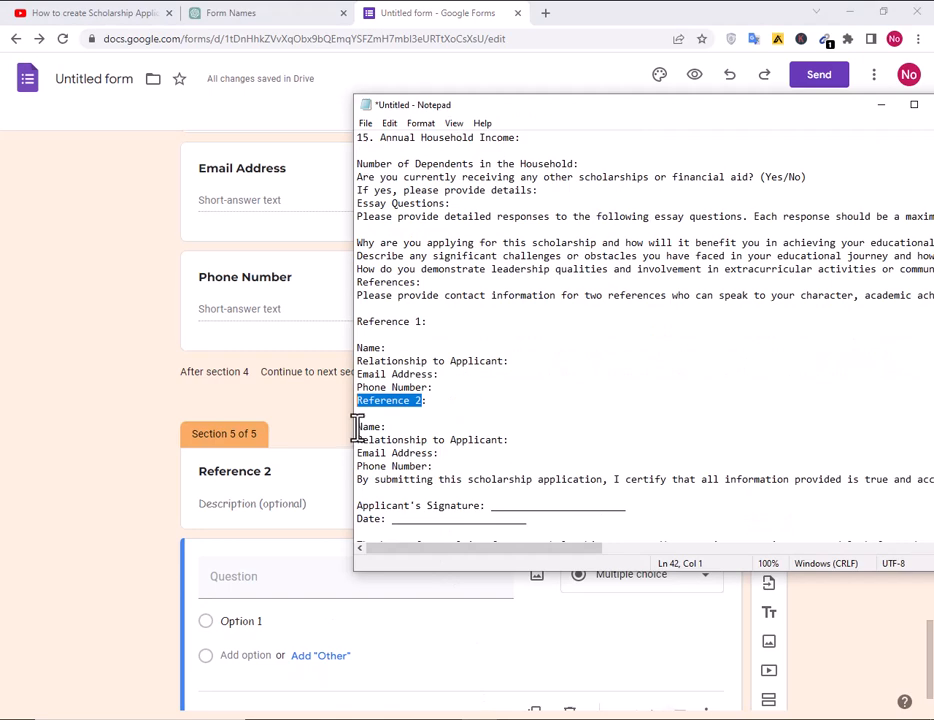
{"action": "left_click_drag", "start_coordinate": [357, 427], "coordinate": [373, 427]}
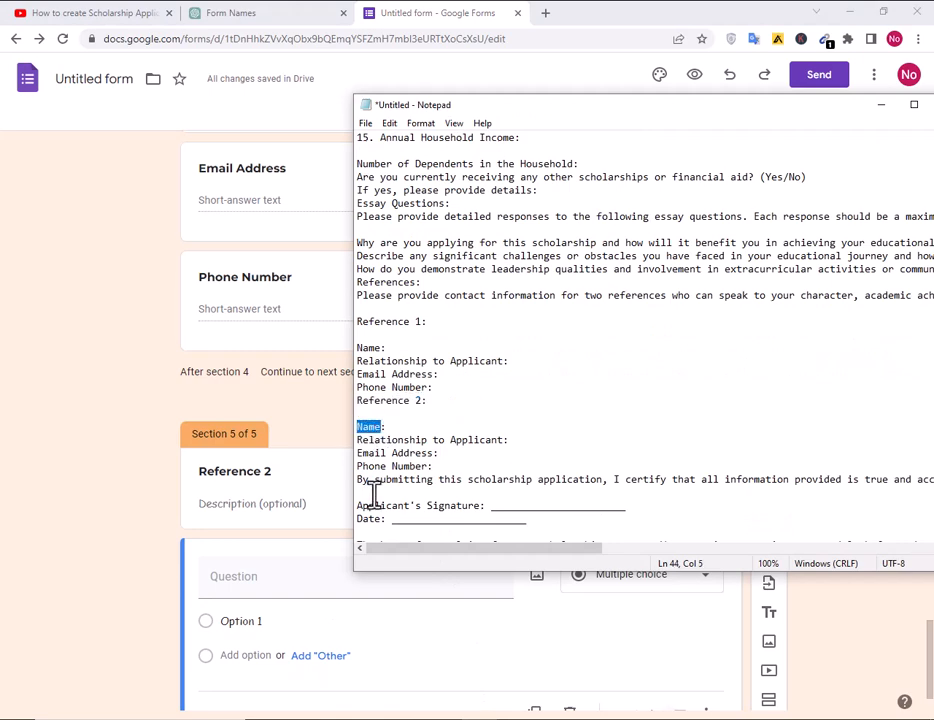
{"action": "key", "text": "alt+Tab"}
{"action": "left_click", "coordinate": [241, 585]}
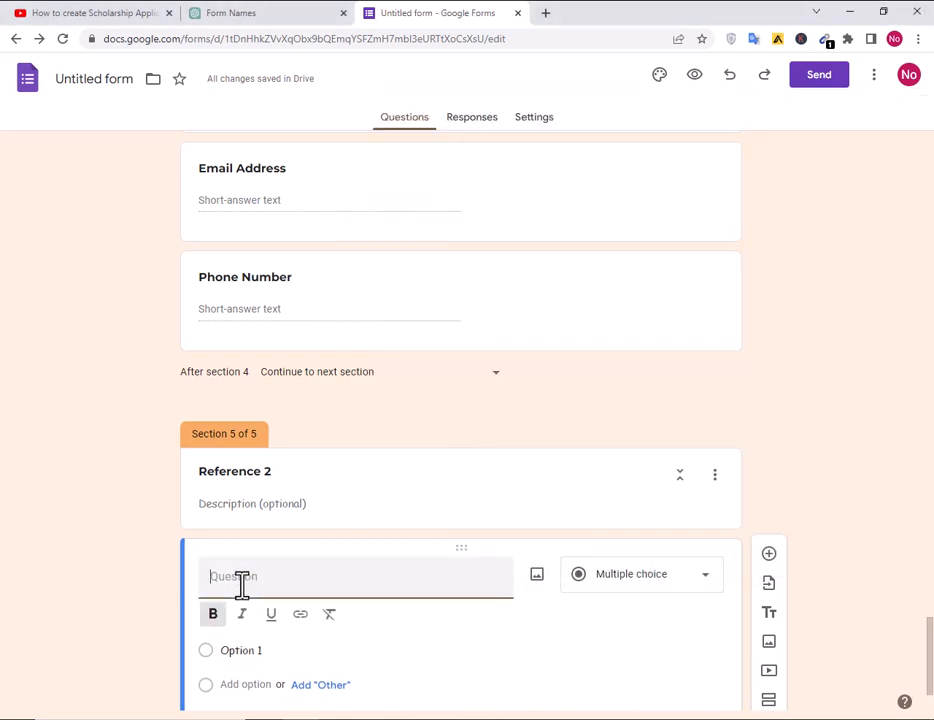
{"action": "type", "text": "Name"}
{"action": "scroll", "coordinate": [2, 611], "scroll_direction": "down", "scroll_amount": 2}
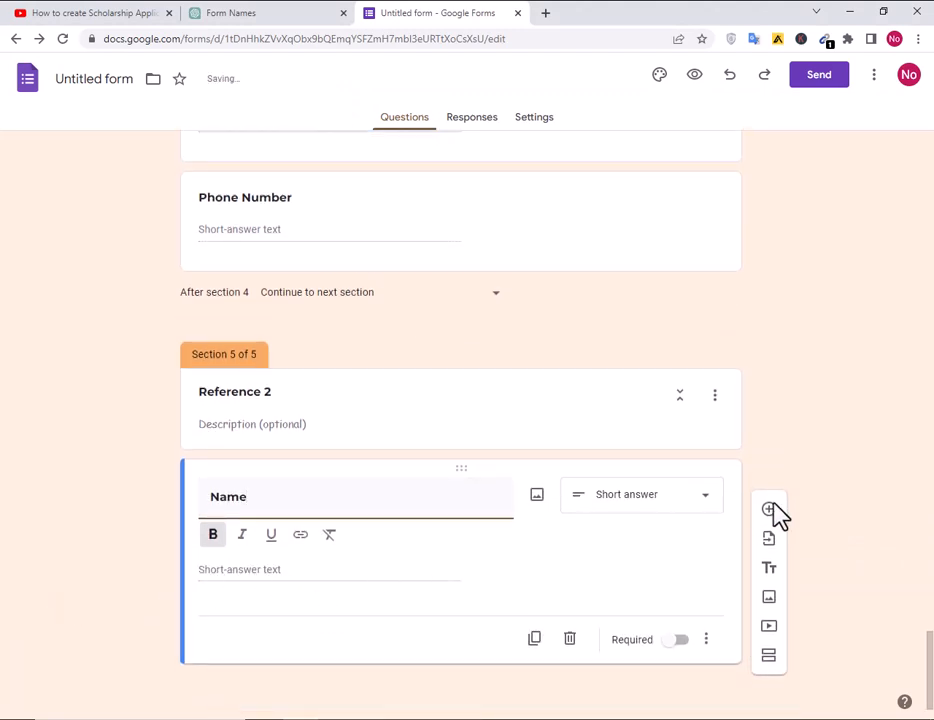
- Add a question titled "Relationship to Applicant", copied from the Notepad notes, below the Name question in Reference 2
{"action": "left_click", "coordinate": [769, 510]}
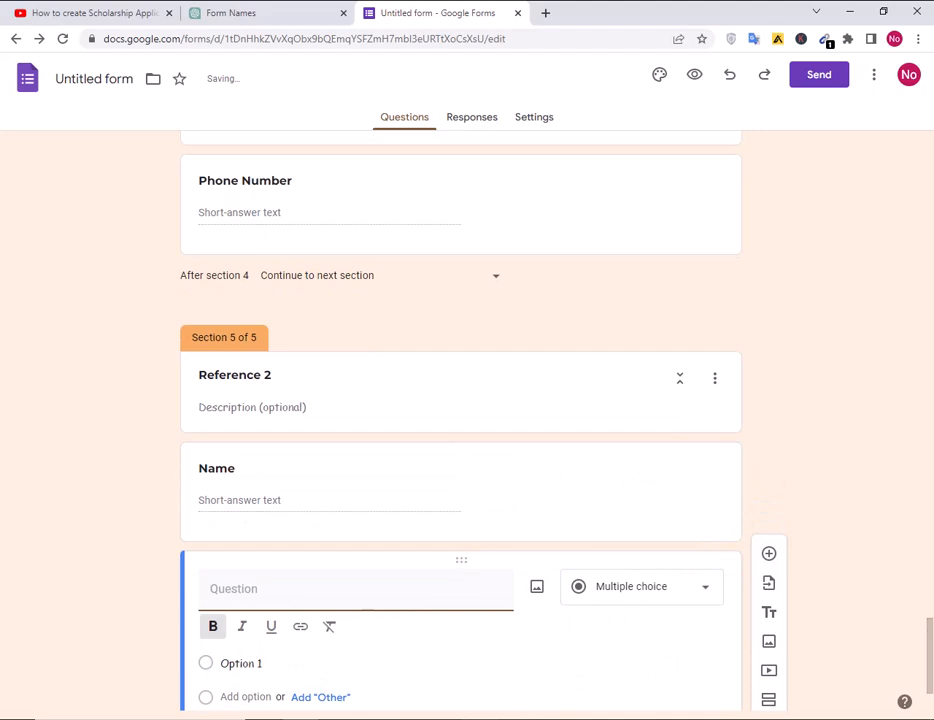
{"action": "key", "text": "alt+Tab"}
{"action": "left_click_drag", "start_coordinate": [505, 440], "coordinate": [345, 442]}
{"action": "key", "text": "ctrl+c"}
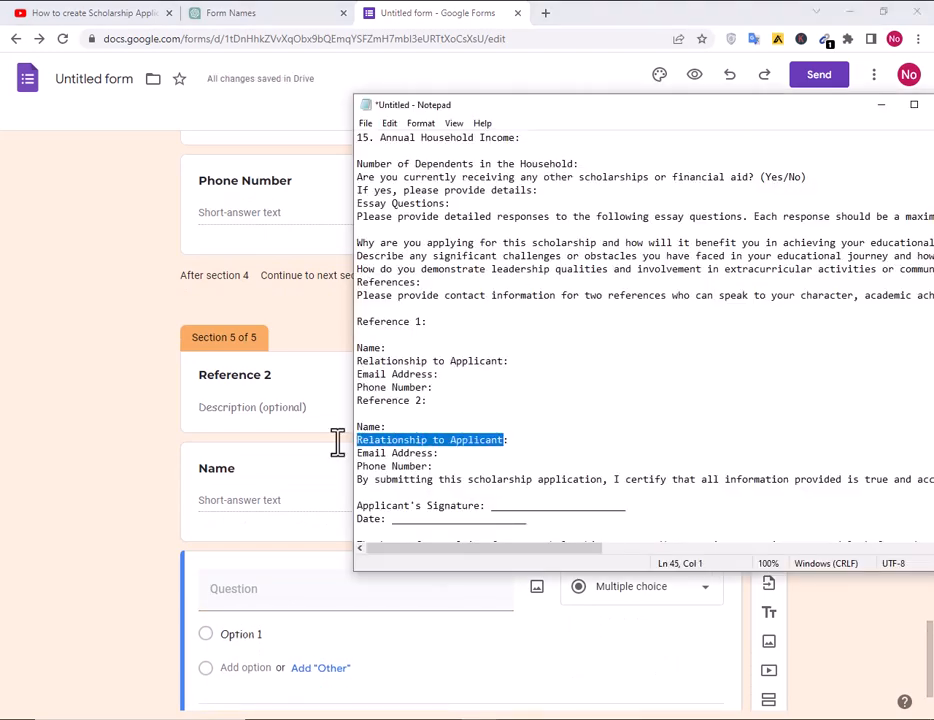
{"action": "left_click", "coordinate": [110, 572]}
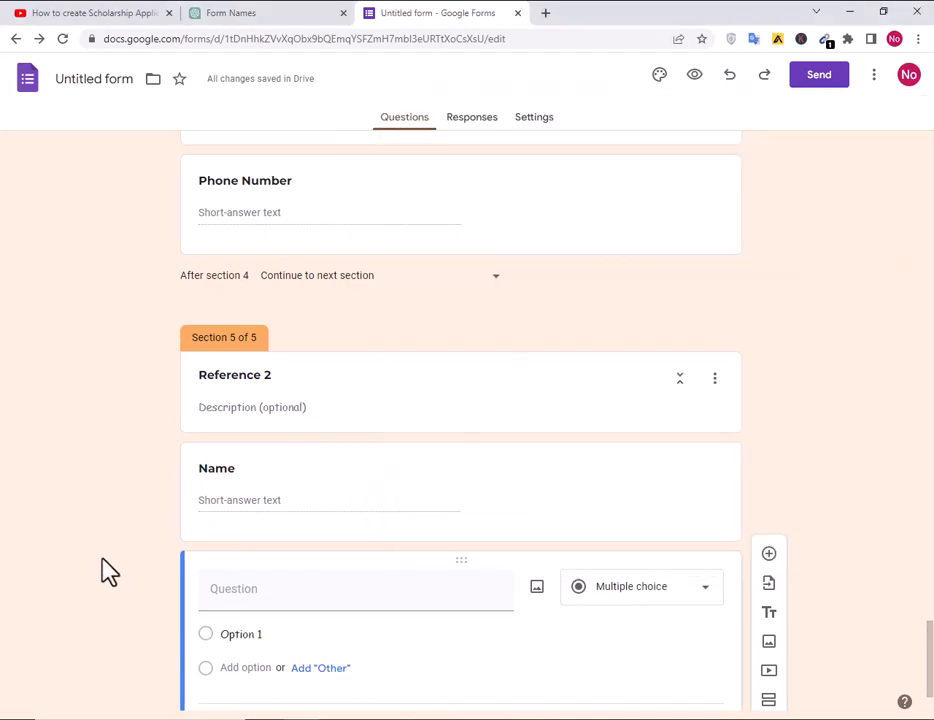
{"action": "left_click", "coordinate": [270, 598]}
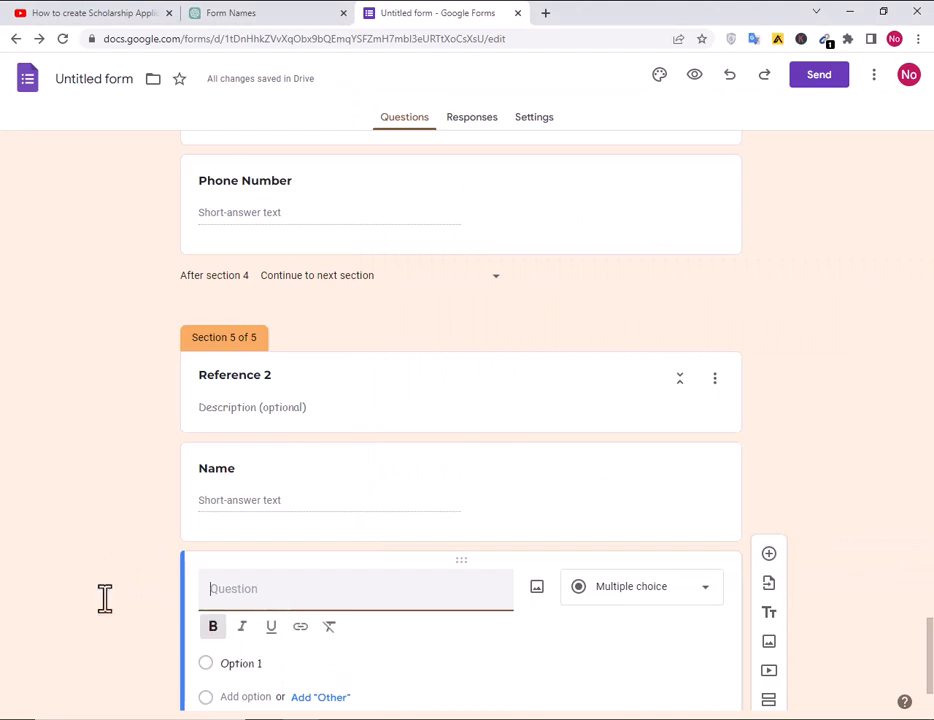
{"action": "key", "text": "ctrl+v"}
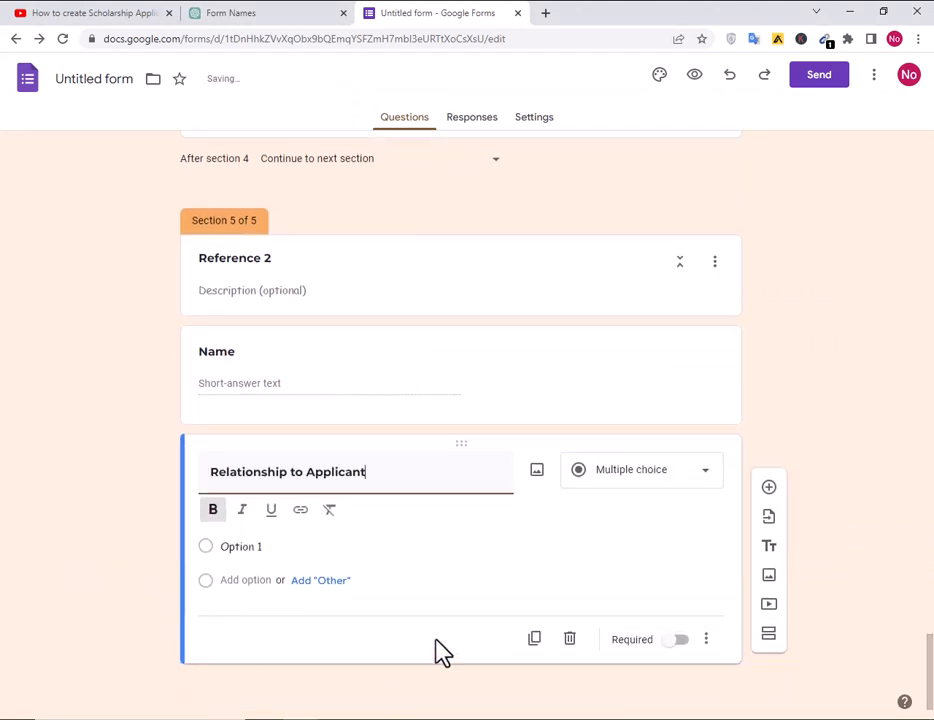
- Add a question titled "Email Address", copied from the Notepad notes, below the Relationship to Applicant question in Reference 2
{"action": "left_click", "coordinate": [769, 512]}
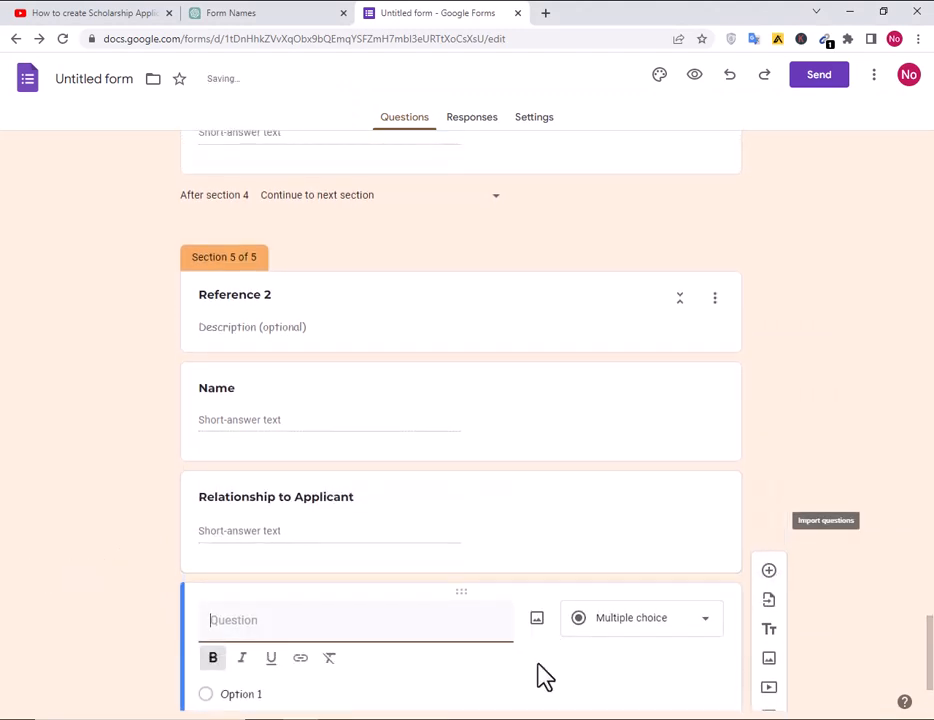
{"action": "key", "text": "alt+Tab"}
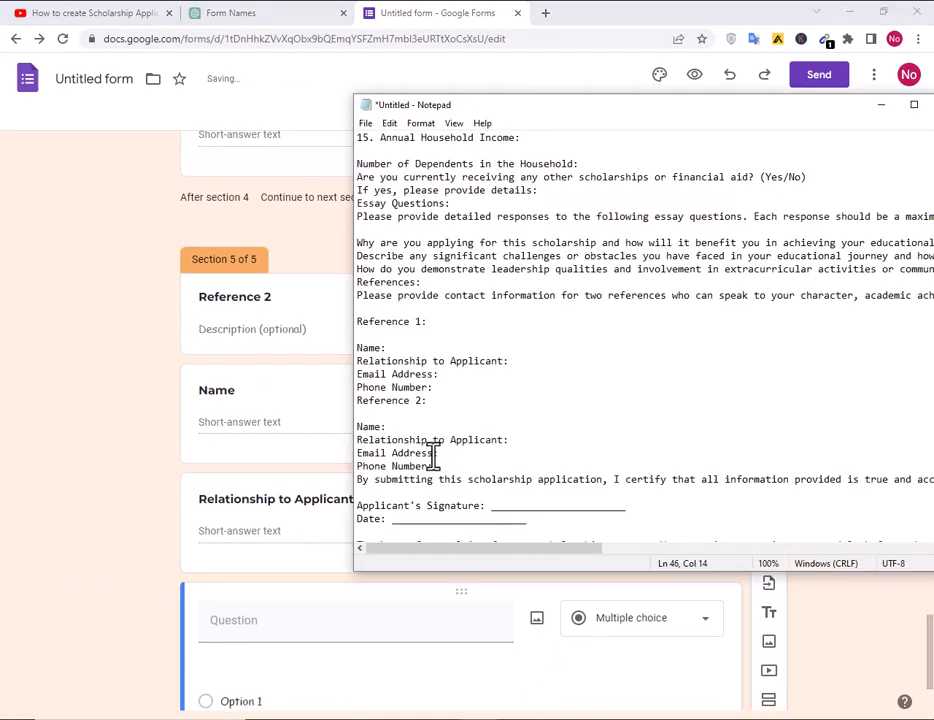
{"action": "left_click_drag", "start_coordinate": [433, 453], "coordinate": [288, 448]}
{"action": "key", "text": "ctrl+c"}
{"action": "key", "text": "alt+Tab"}
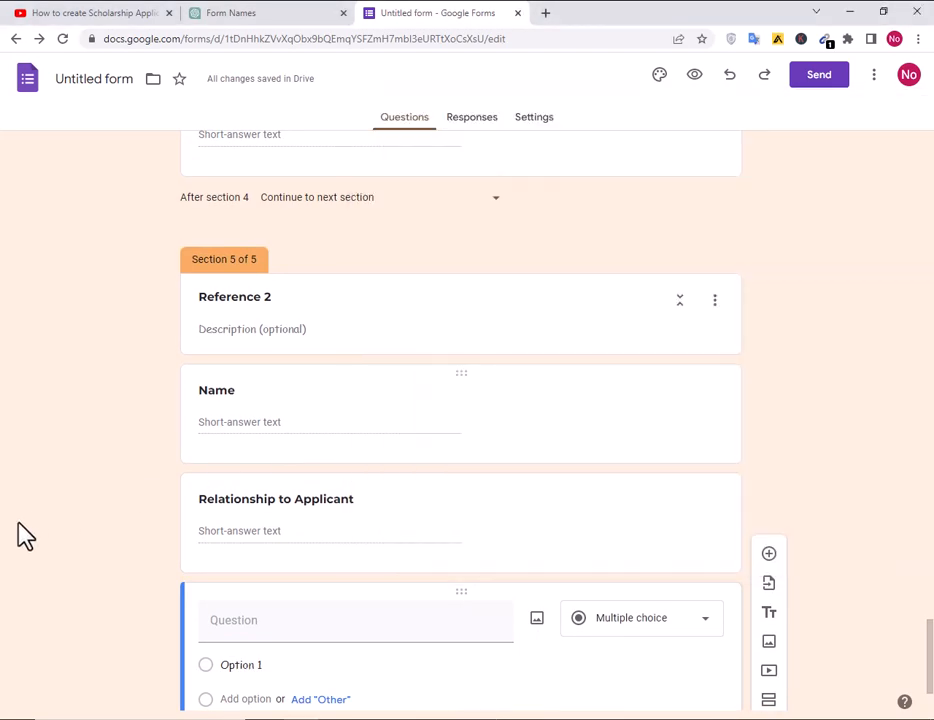
{"action": "left_click", "coordinate": [247, 627]}
{"action": "key", "text": "ctrl+v"}
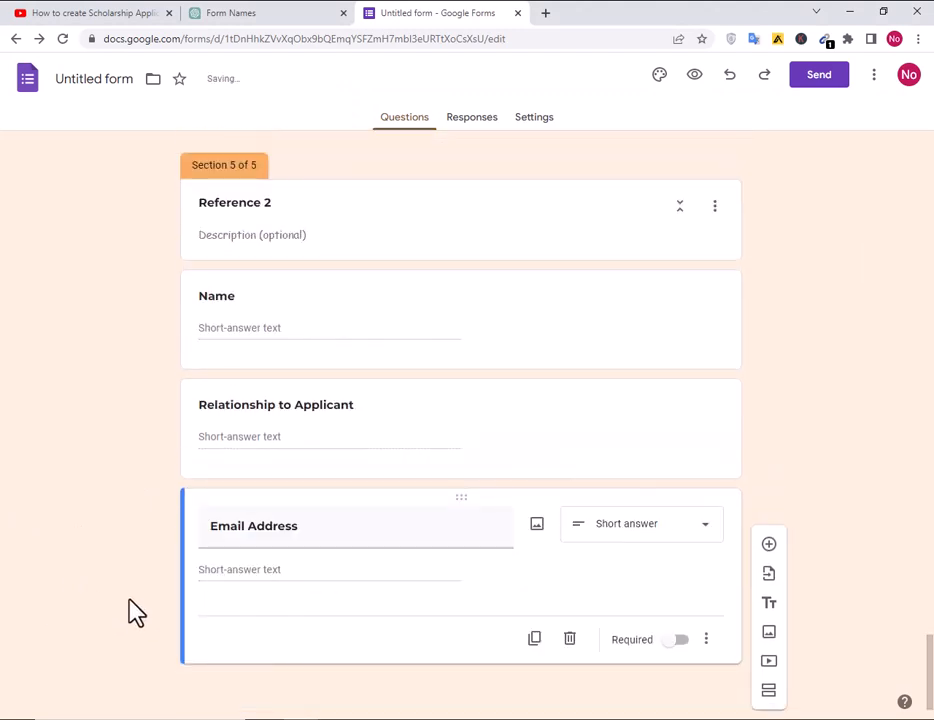
- Add a question titled "Phone Number", copied from the Notepad notes, below the Email Address question in Reference 2
{"action": "left_click", "coordinate": [770, 546]}
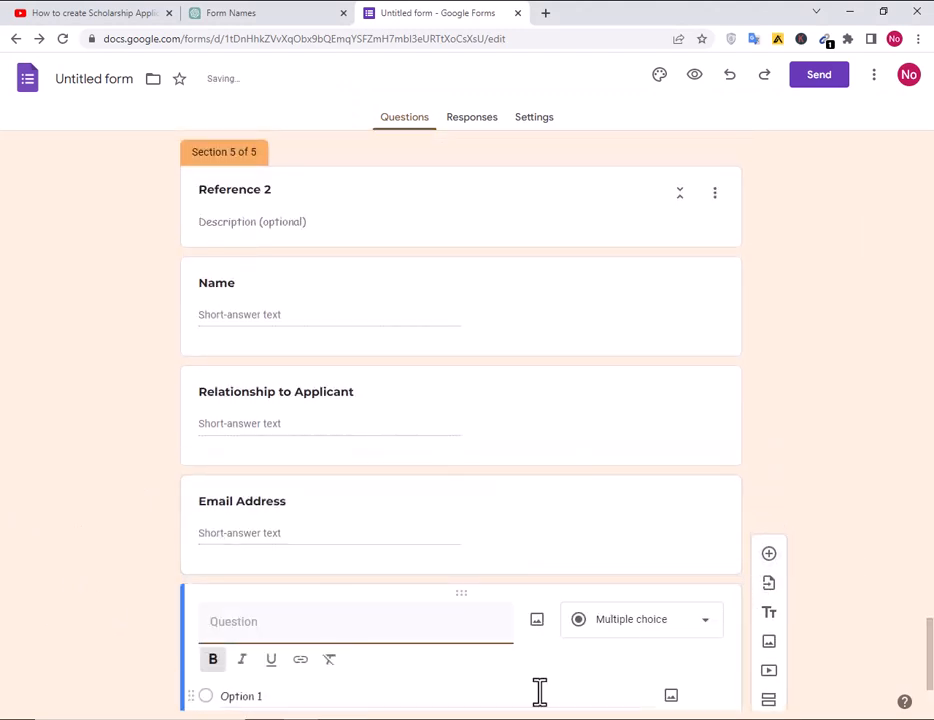
{"action": "key", "text": "alt+Tab"}
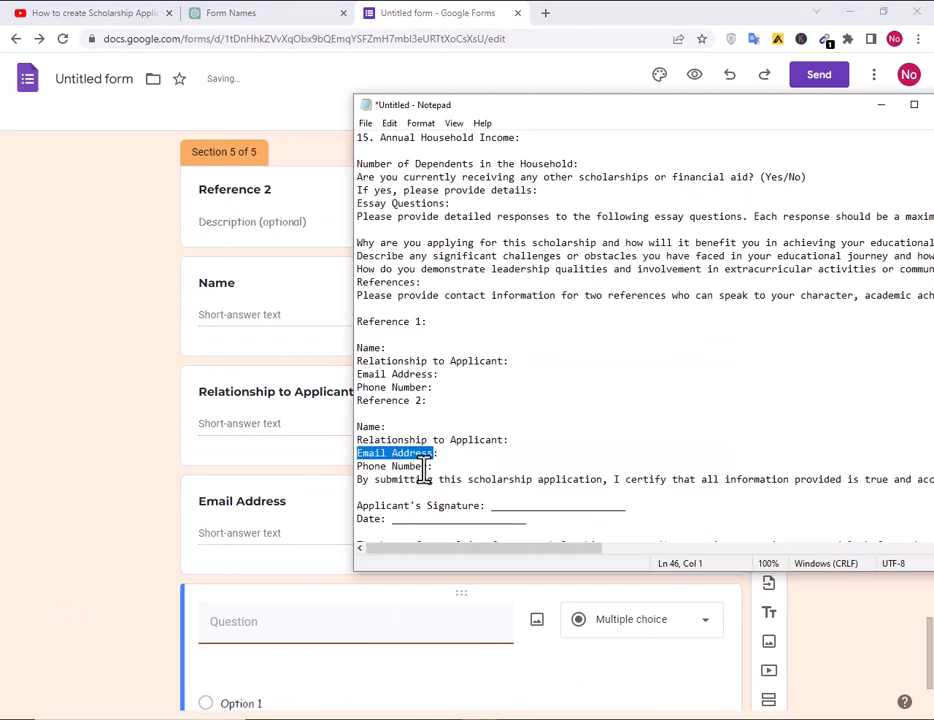
{"action": "left_click_drag", "start_coordinate": [427, 469], "coordinate": [350, 469]}
{"action": "key", "text": "ctrl+c"}
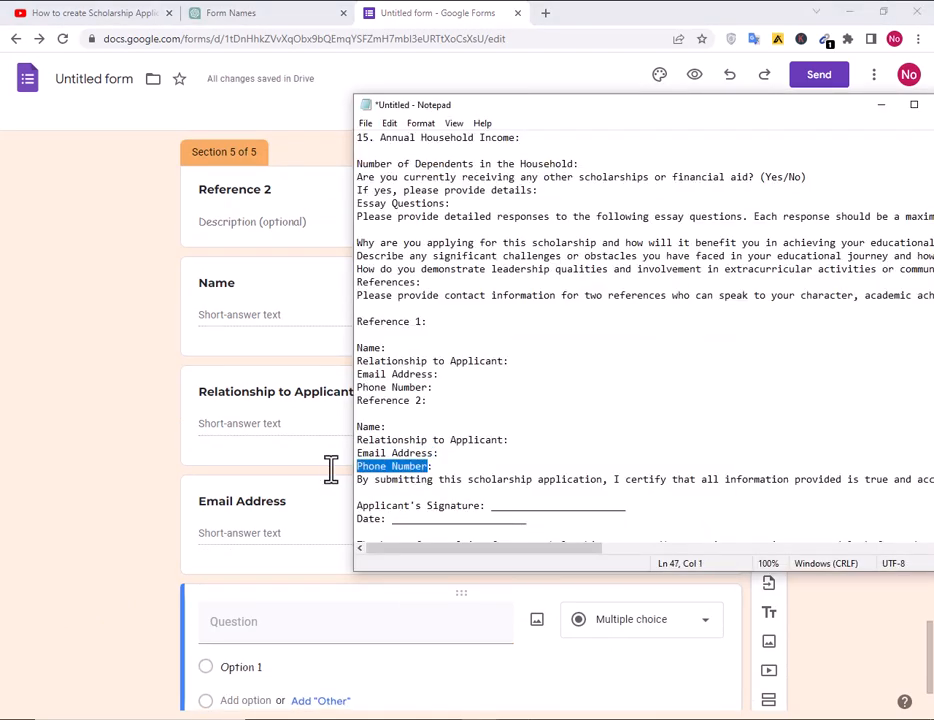
{"action": "key", "text": "alt+Tab"}
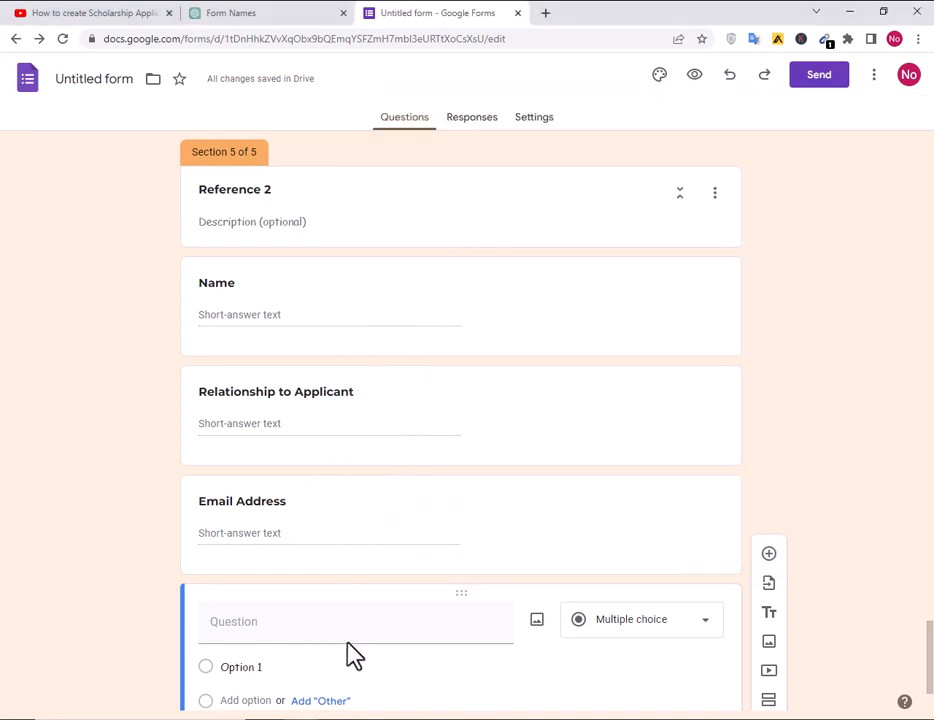
{"action": "left_click", "coordinate": [351, 628]}
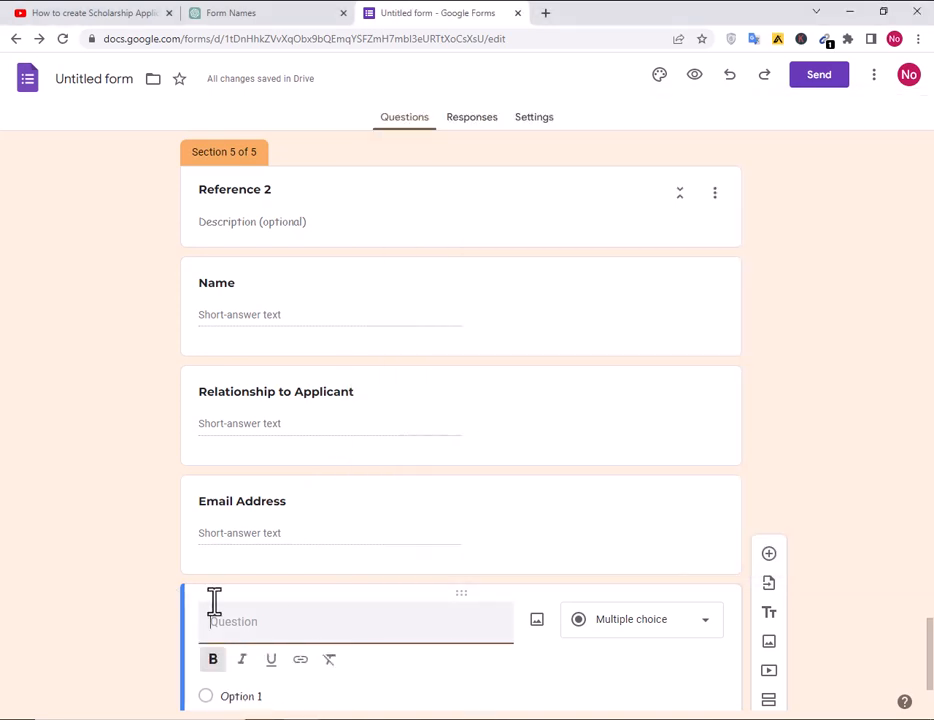
{"action": "key", "text": "ctrl+v"}
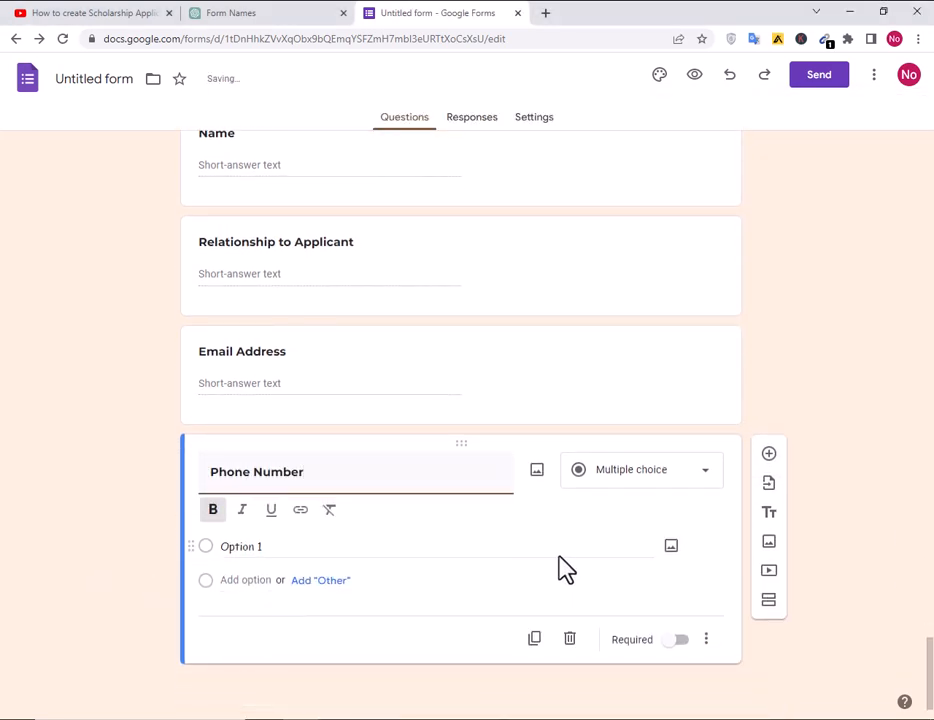
- Add a new section after Reference 2 containing a question titled "Applicant's Signature", copied from the Notepad notes
{"action": "key", "text": "alt+Tab"}
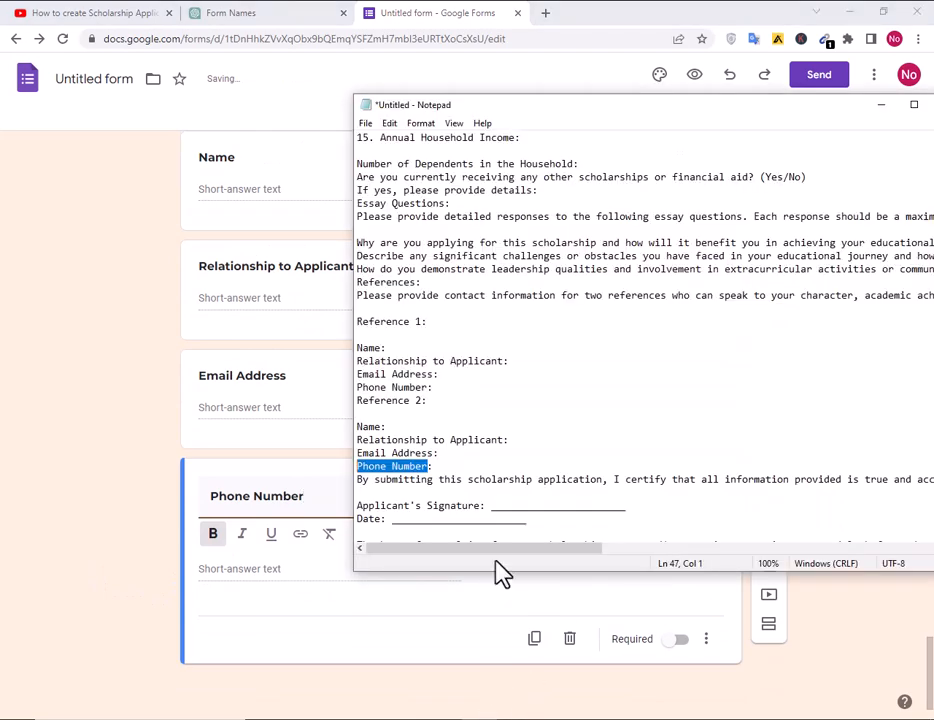
{"action": "scroll", "coordinate": [517, 469], "scroll_direction": "down", "scroll_amount": 1}
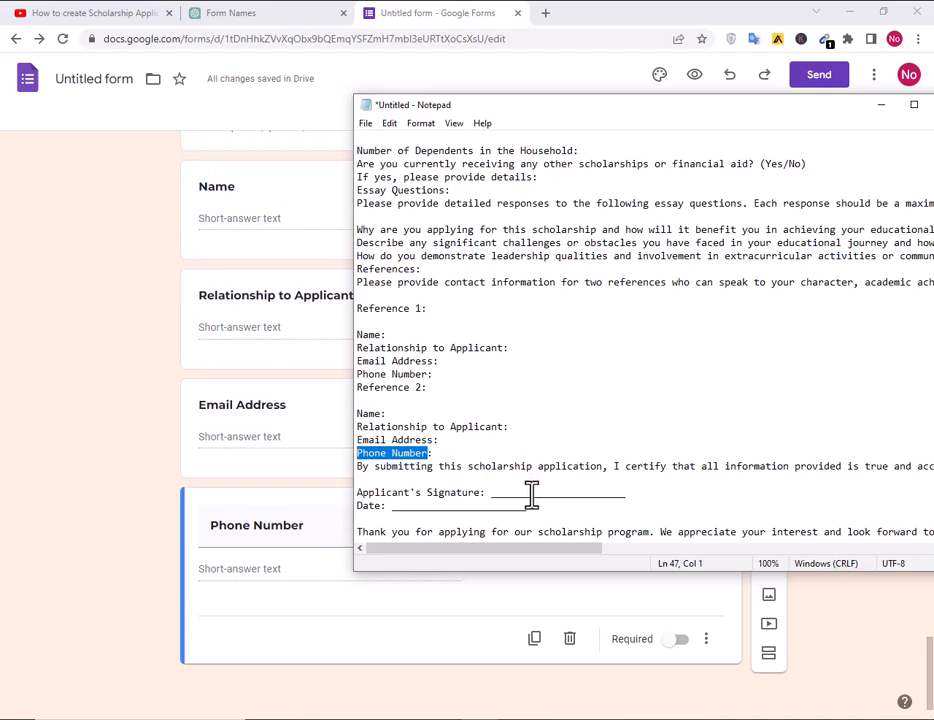
{"action": "left_click_drag", "start_coordinate": [528, 548], "coordinate": [537, 549]}
{"action": "left_click_drag", "start_coordinate": [622, 557], "coordinate": [438, 573]}
{"action": "mouse_move", "coordinate": [358, 492]}
{"action": "left_mouse_down"}
{"action": "mouse_move", "coordinate": [486, 494]}
{"action": "mouse_move", "coordinate": [477, 507]}
{"action": "mouse_move", "coordinate": [482, 492]}
{"action": "left_mouse_up"}
{"action": "key", "text": "ctrl+c"}
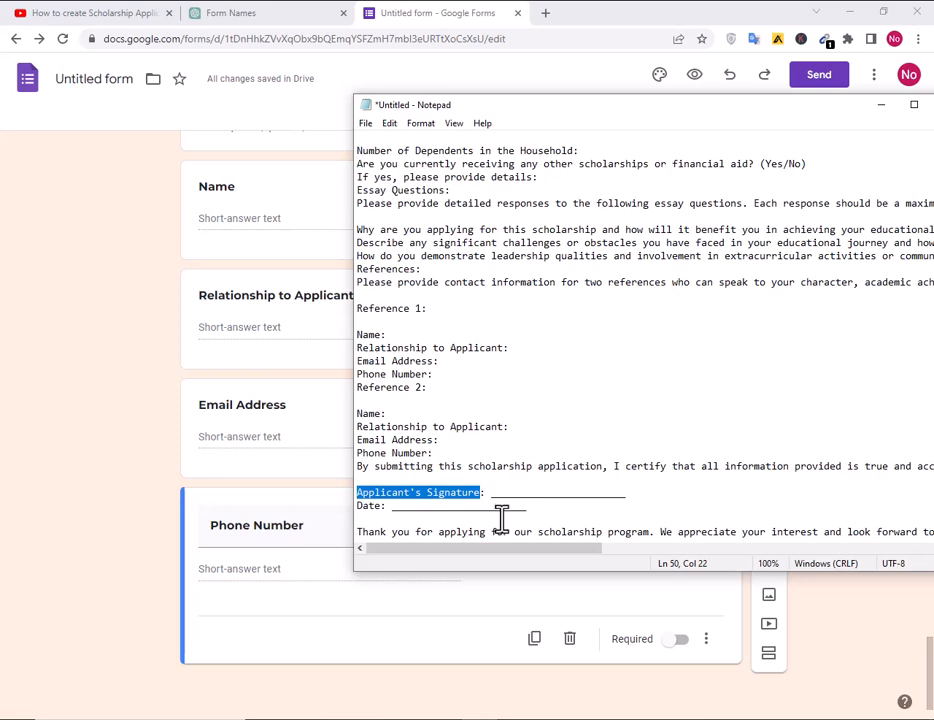
{"action": "left_click", "coordinate": [36, 614]}
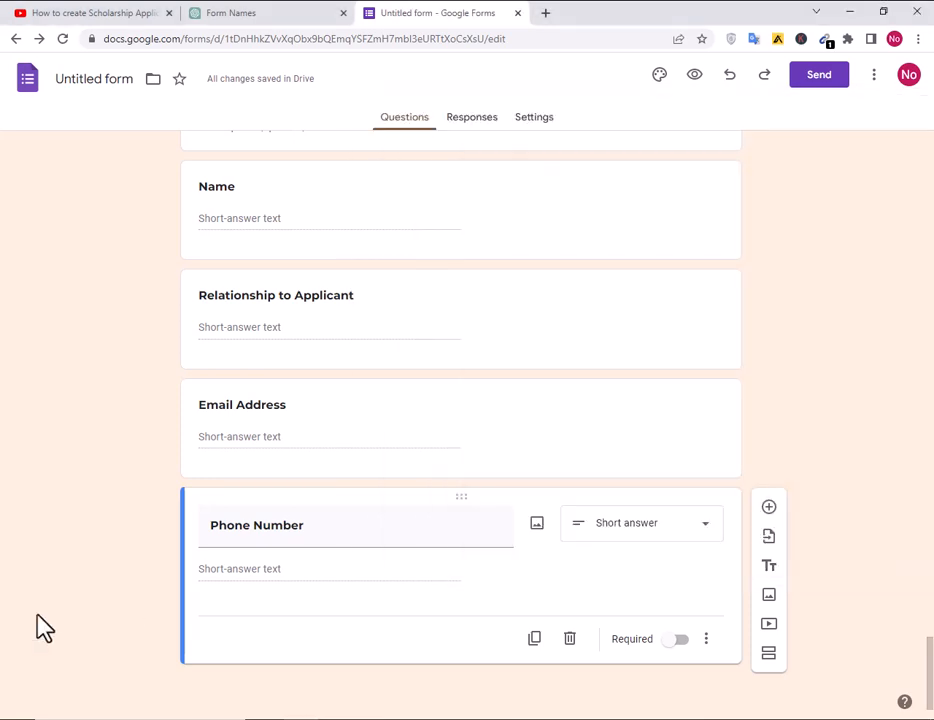
{"action": "left_click", "coordinate": [768, 655]}
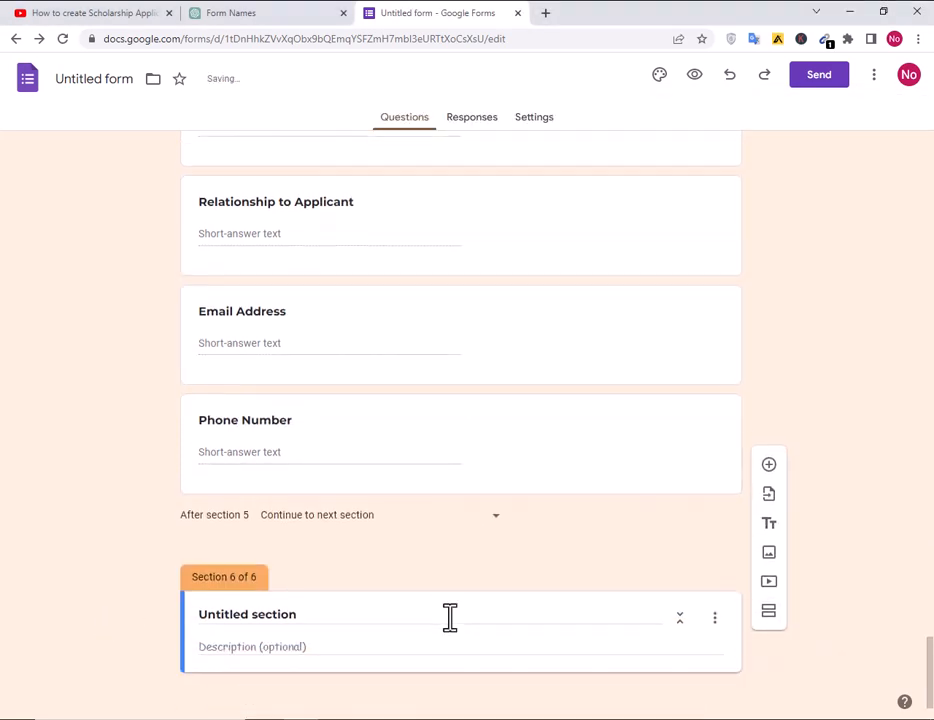
{"action": "left_click", "coordinate": [769, 553]}
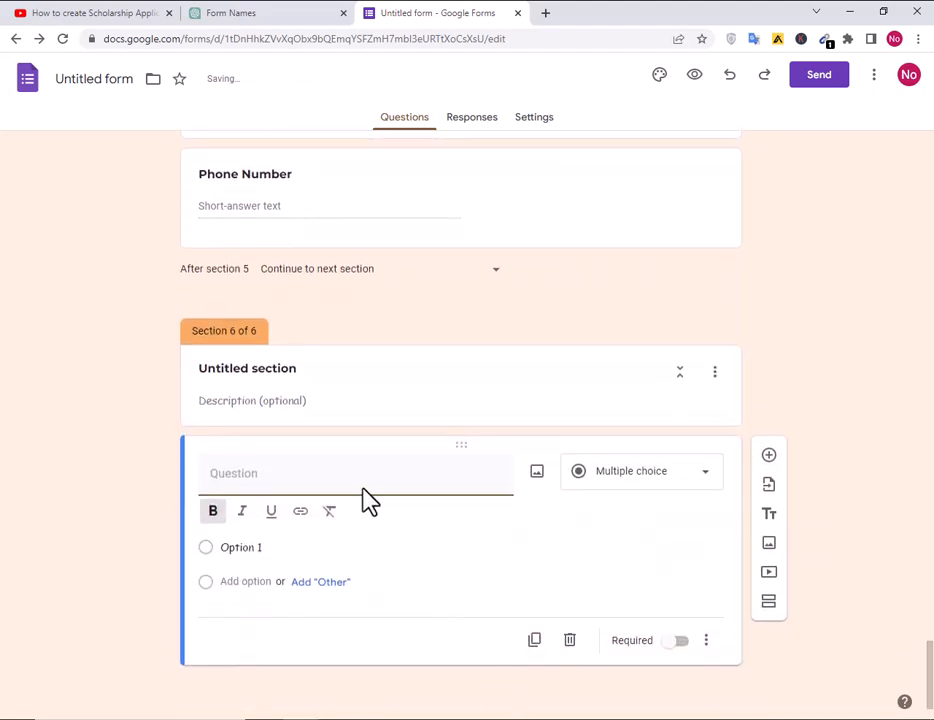
{"action": "key", "text": "ctrl+v"}
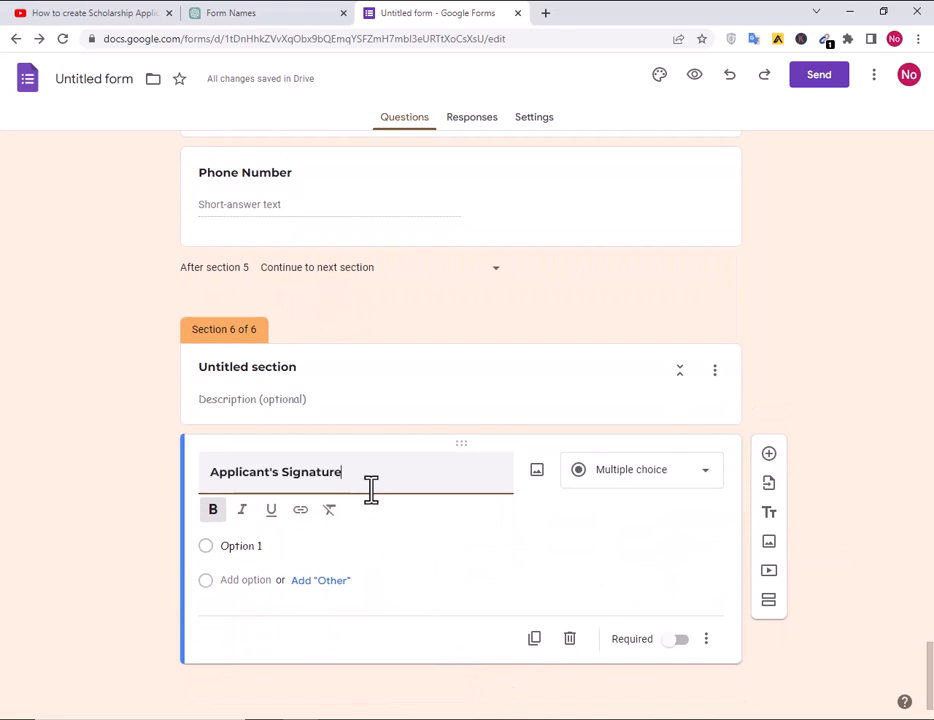
- Add a question titled "Date" from the Notepad notes below Applicant's Signature, using the Date answer type
{"action": "left_click", "coordinate": [769, 470]}
{"action": "left_click", "coordinate": [500, 718]}
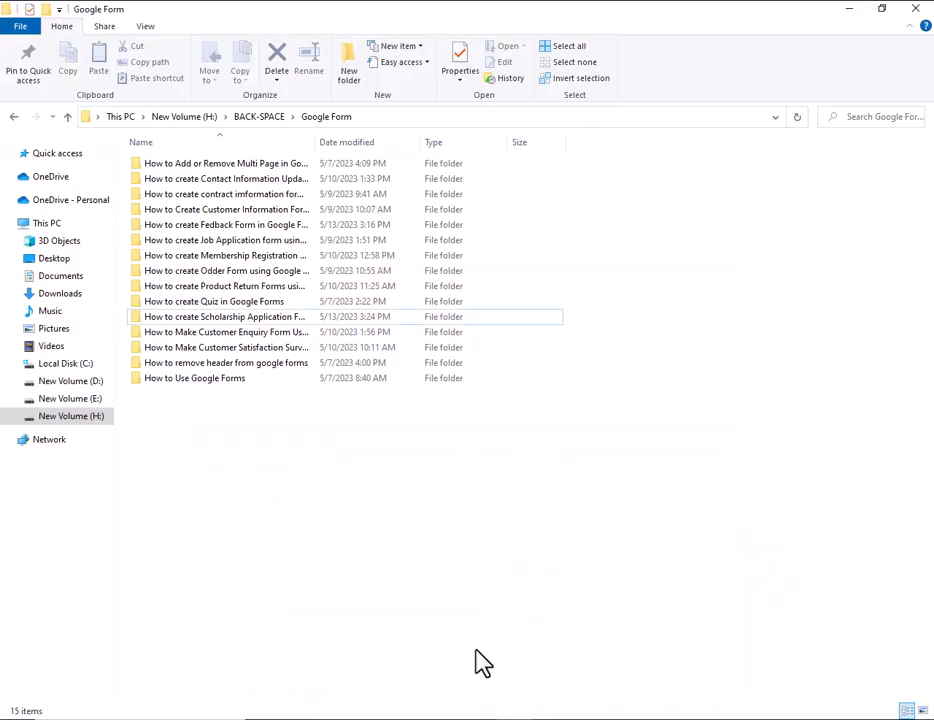
{"action": "left_click", "coordinate": [430, 718]}
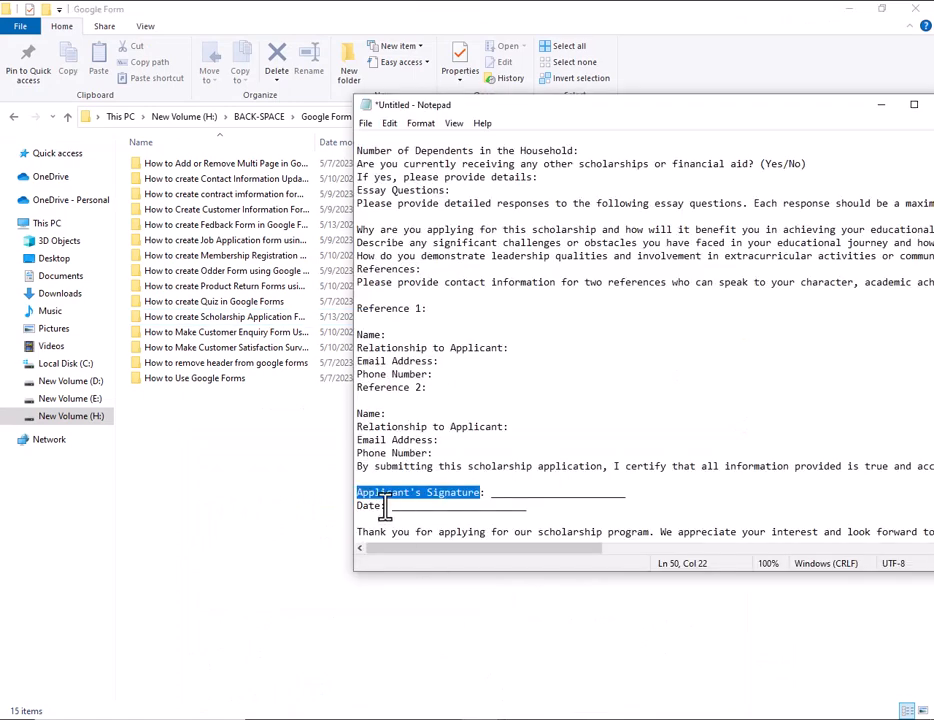
{"action": "left_click_drag", "start_coordinate": [384, 507], "coordinate": [313, 511]}
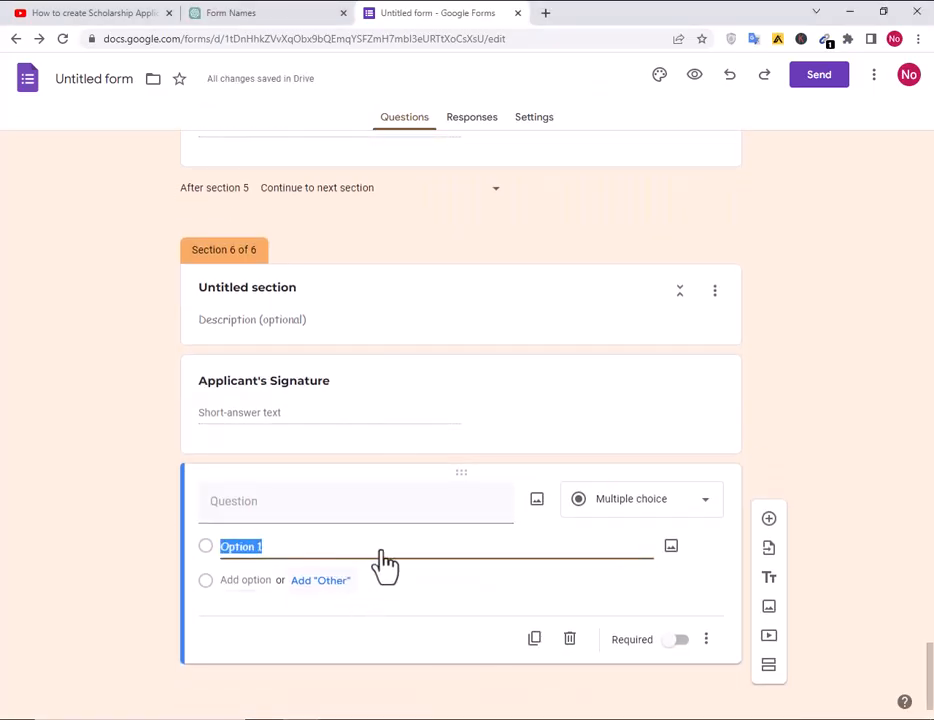
{"action": "left_click", "coordinate": [355, 512]}
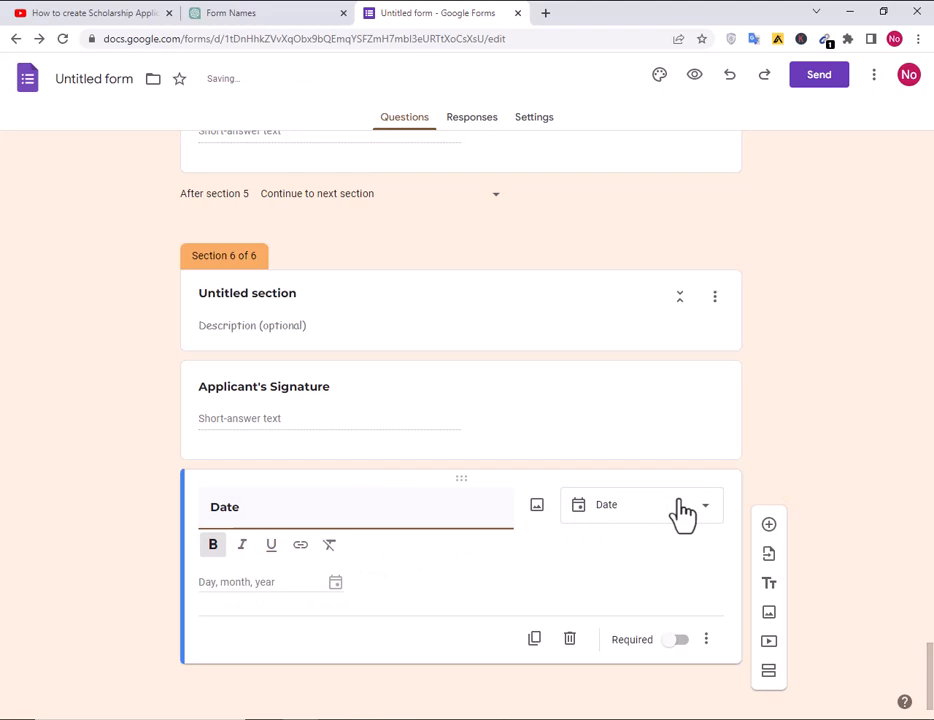
{"action": "left_click", "coordinate": [683, 513]}
{"action": "left_click", "coordinate": [649, 516]}
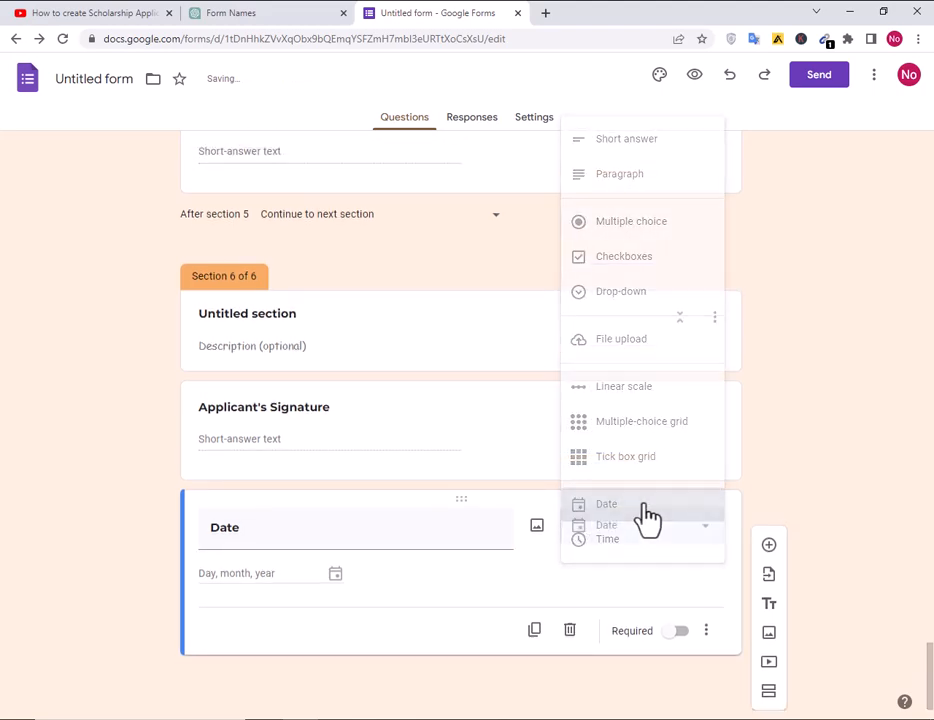
- Open the preview of the Scholarship Application Form and examine the questions of its first section
{"action": "scroll", "coordinate": [388, 430], "scroll_direction": "up", "scroll_amount": 10}
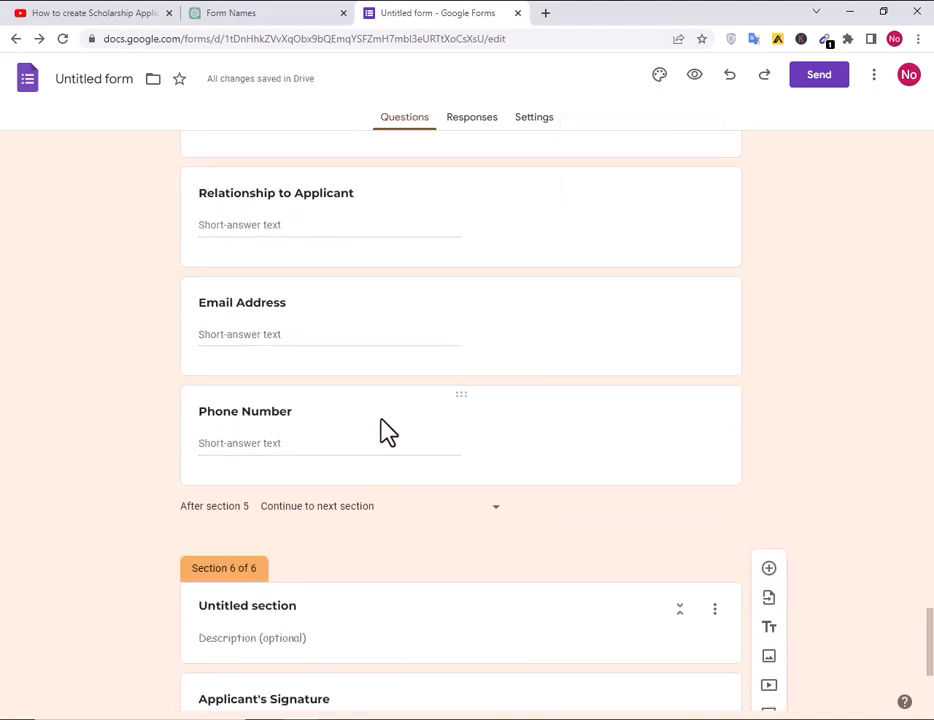
{"action": "scroll", "coordinate": [385, 433], "scroll_direction": "up", "scroll_amount": 10}
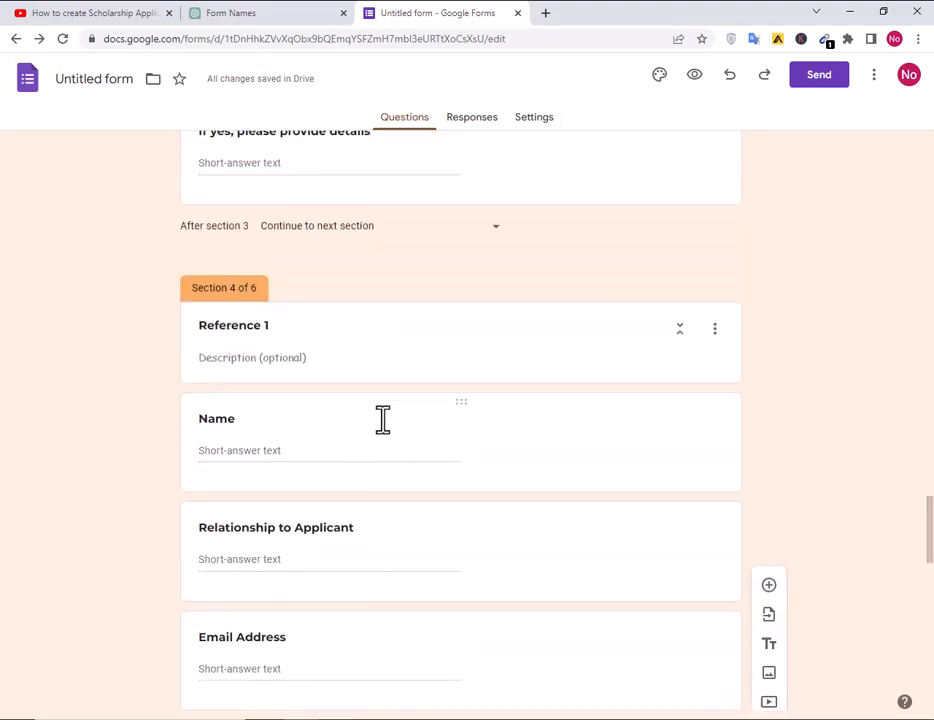
{"action": "scroll", "coordinate": [385, 430], "scroll_direction": "up", "scroll_amount": 10}
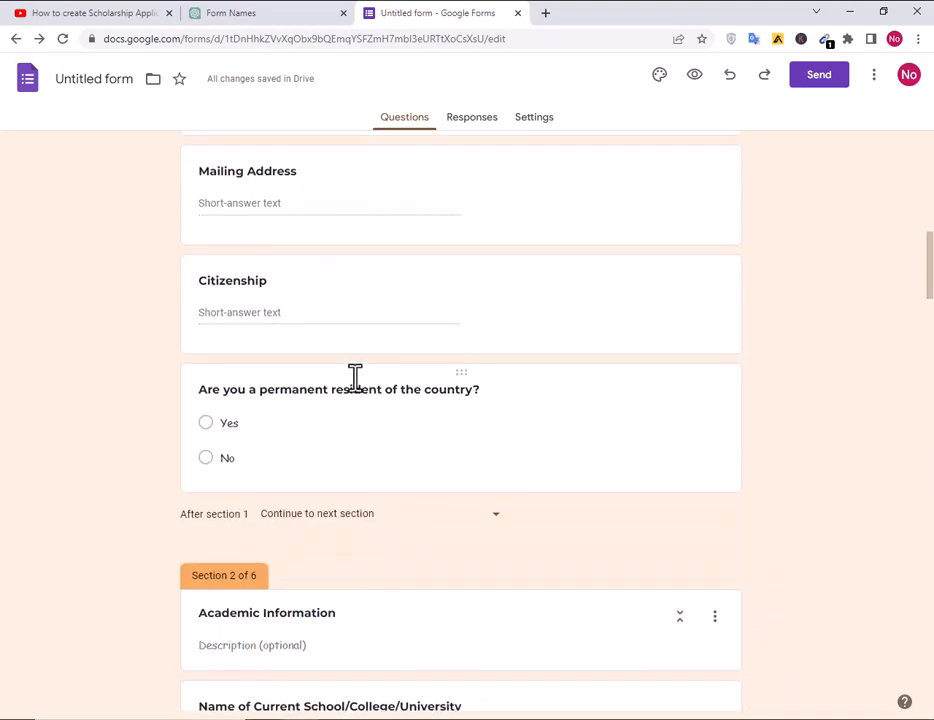
{"action": "scroll", "coordinate": [355, 378], "scroll_direction": "up", "scroll_amount": 10}
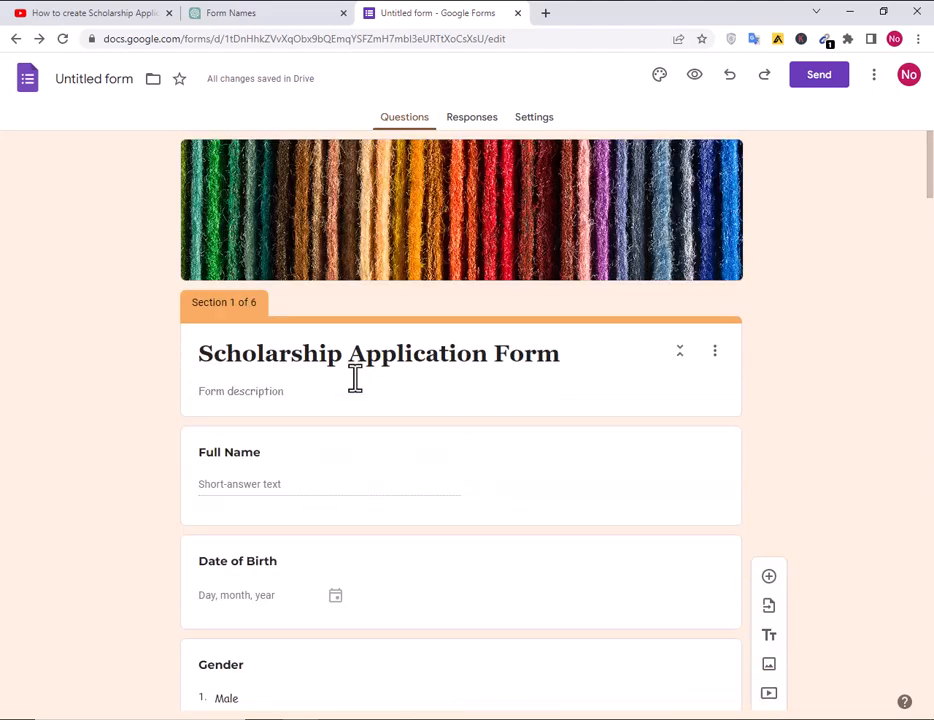
{"action": "left_click", "coordinate": [693, 82]}
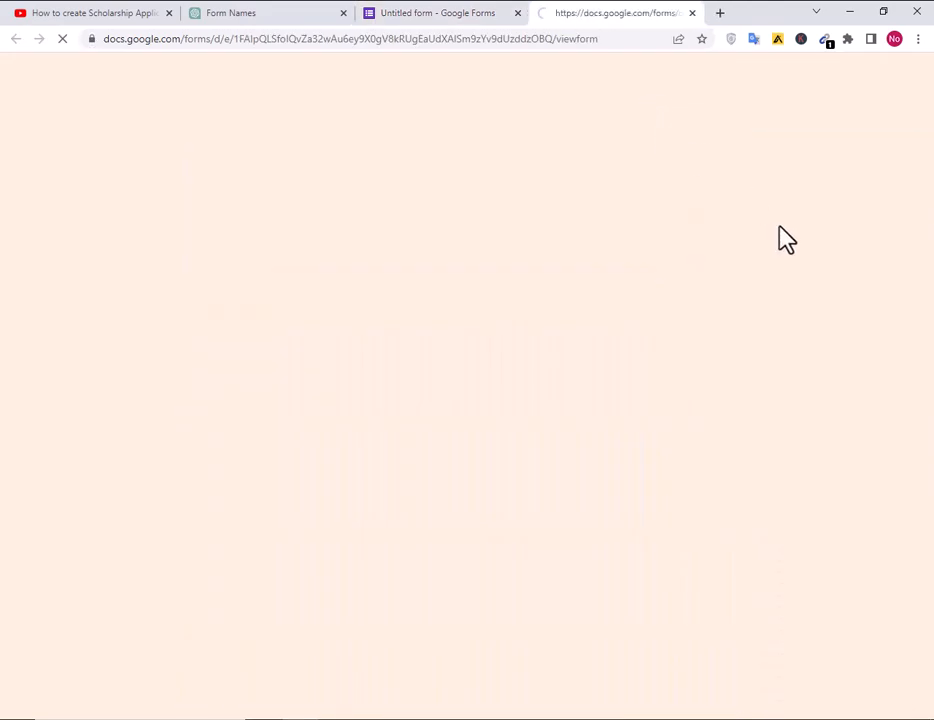
{"action": "scroll", "coordinate": [792, 281], "scroll_direction": "down", "scroll_amount": 6}
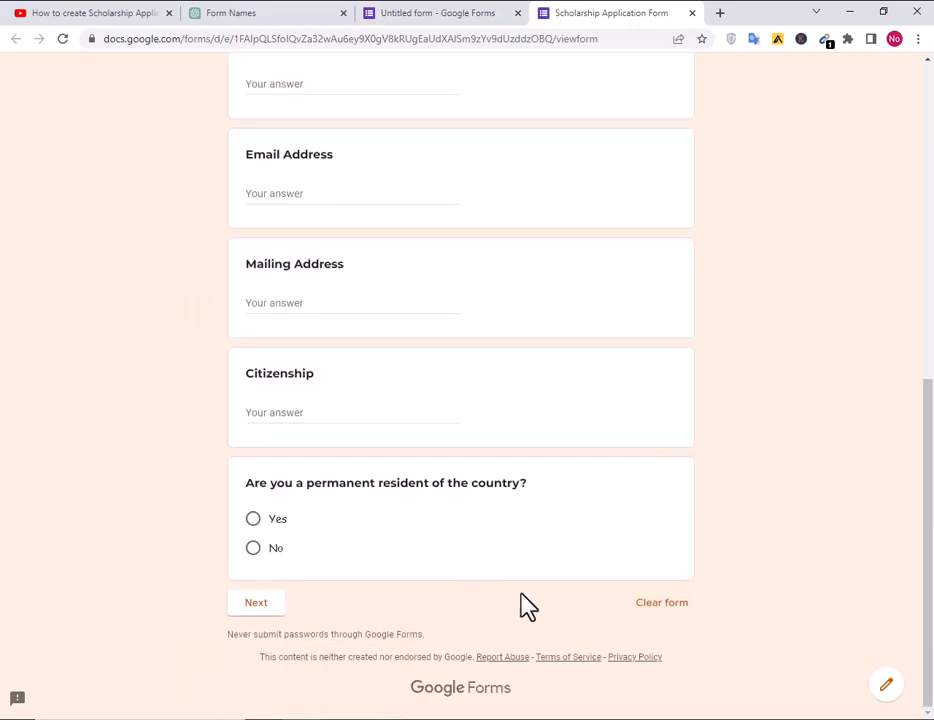
- Continue the preview to the Academic Information section and look through its questions
{"action": "left_click", "coordinate": [255, 605]}
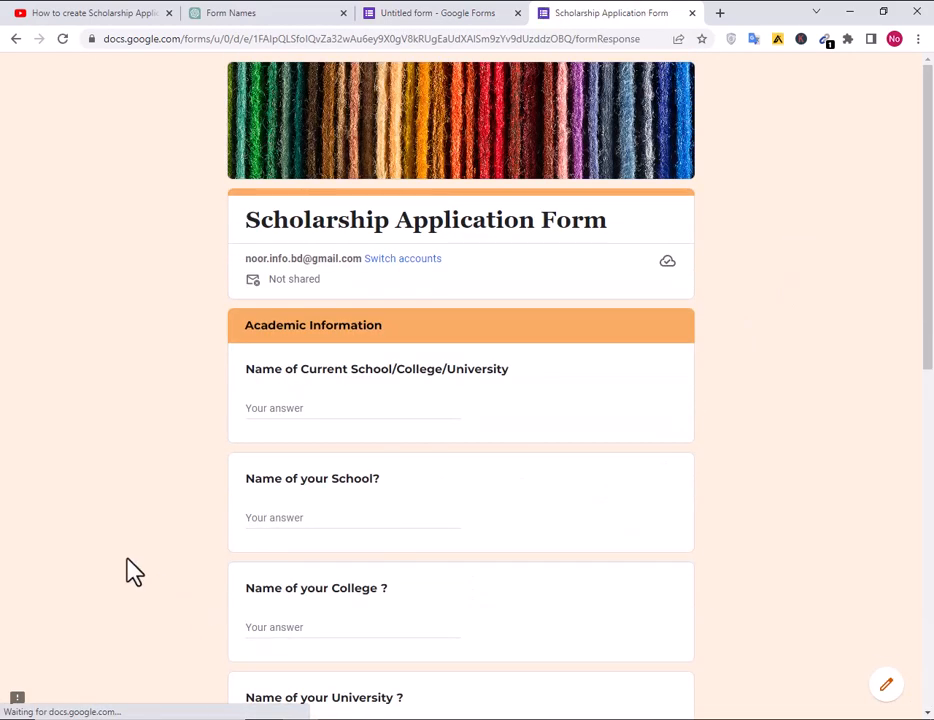
{"action": "scroll", "coordinate": [133, 565], "scroll_direction": "down", "scroll_amount": 2}
{"action": "scroll", "coordinate": [133, 565], "scroll_direction": "down", "scroll_amount": 2}
{"action": "scroll", "coordinate": [208, 460], "scroll_direction": "up", "scroll_amount": 2}
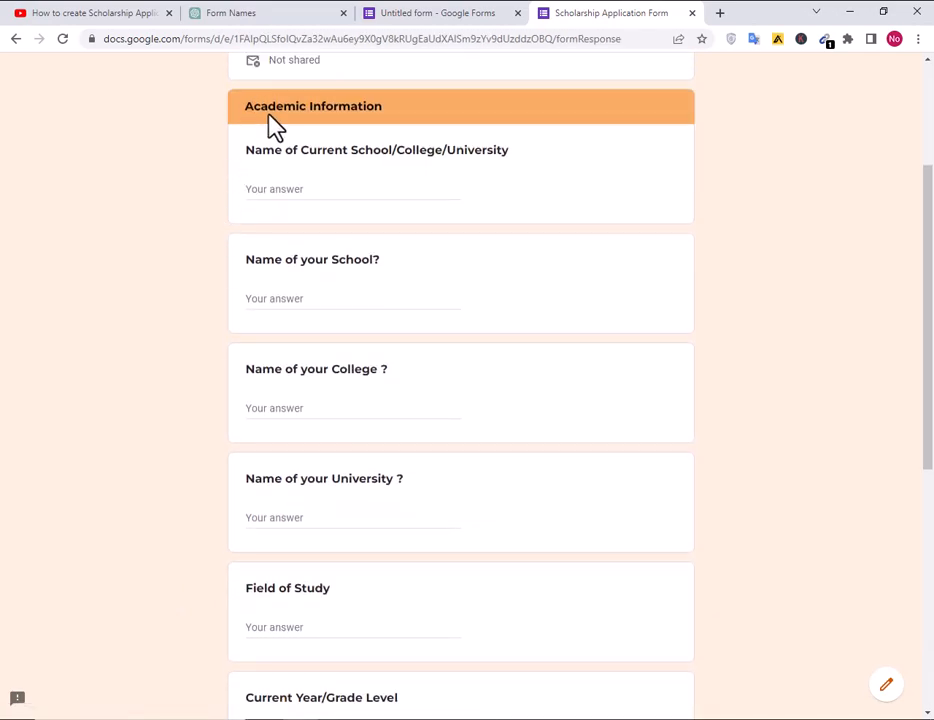
{"action": "scroll", "coordinate": [461, 252], "scroll_direction": "down", "scroll_amount": 5}
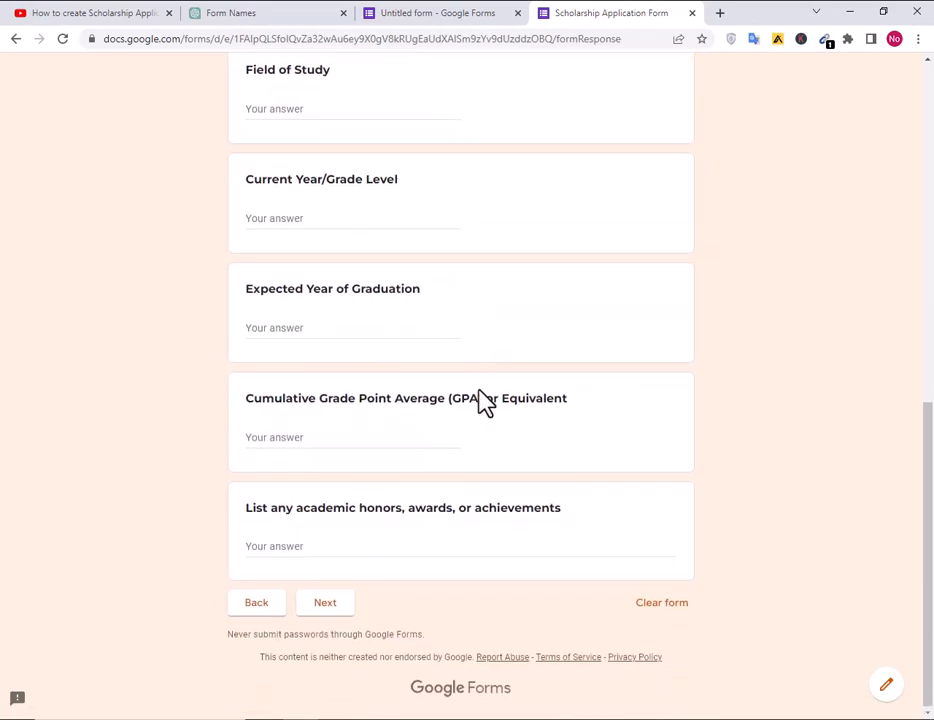
- Continue the preview to the Financial Information section and check its questions, including the Number of Dependents drop-down
{"action": "left_click", "coordinate": [327, 606]}
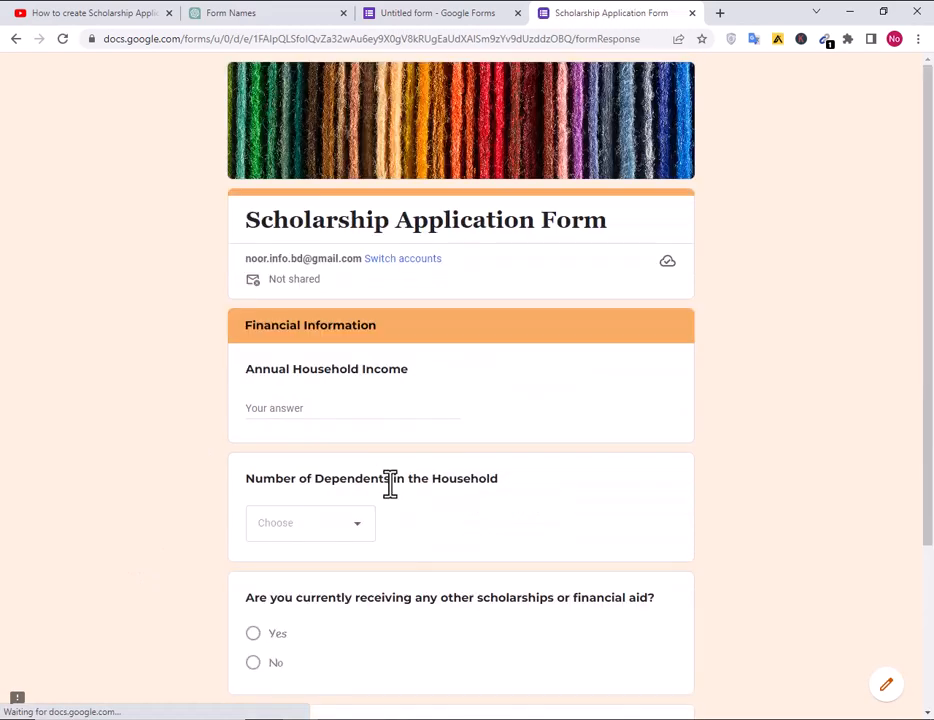
{"action": "scroll", "coordinate": [390, 486], "scroll_direction": "down", "scroll_amount": 2}
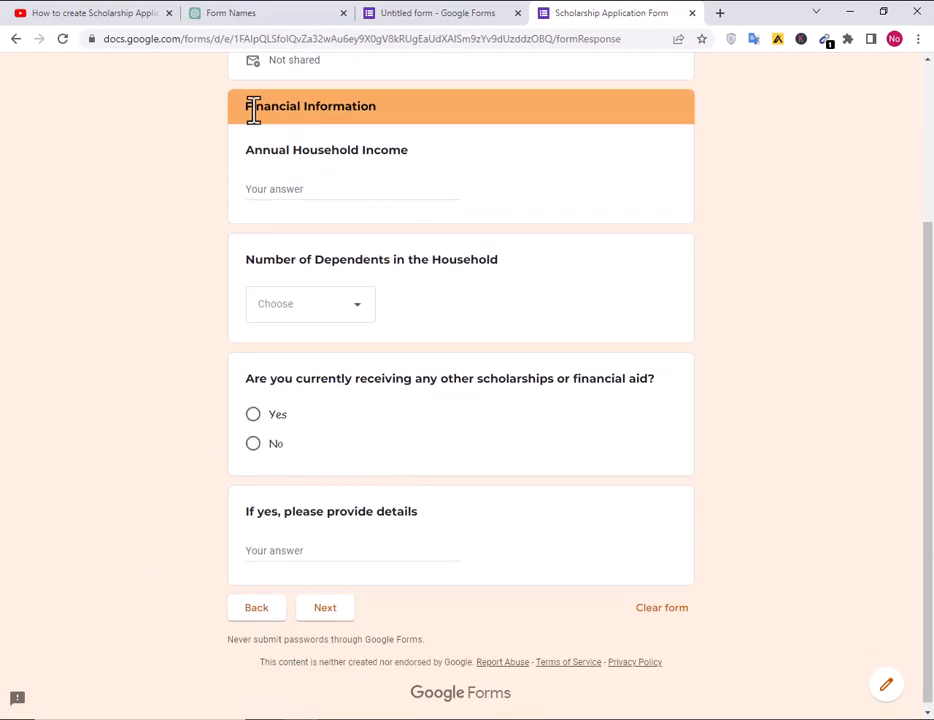
{"action": "scroll", "coordinate": [386, 262], "scroll_direction": "down", "scroll_amount": 1}
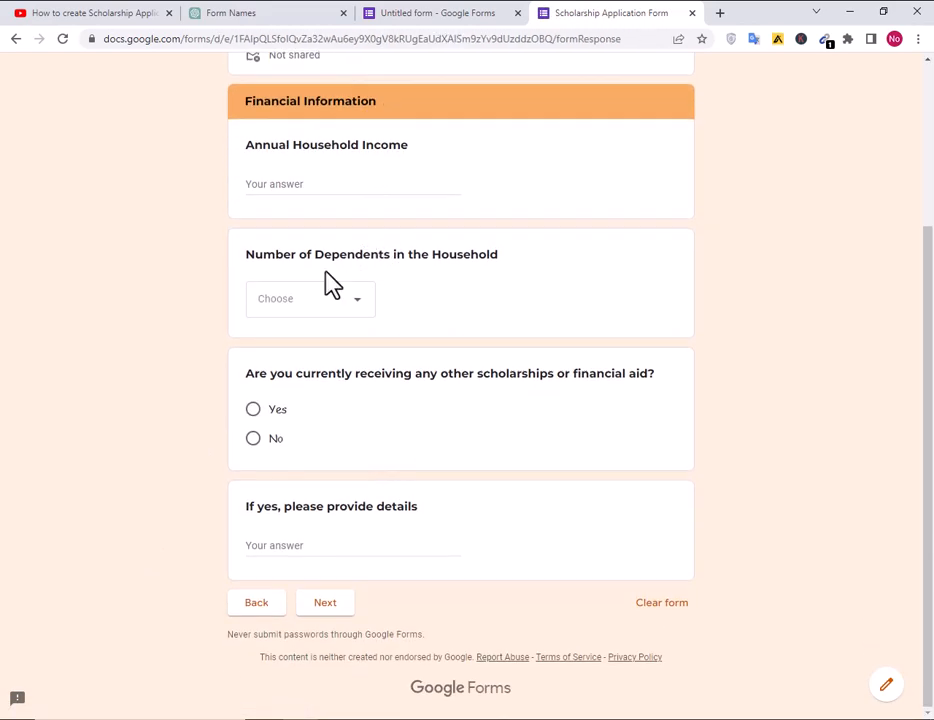
{"action": "left_click", "coordinate": [331, 318]}
{"action": "left_click", "coordinate": [135, 336]}
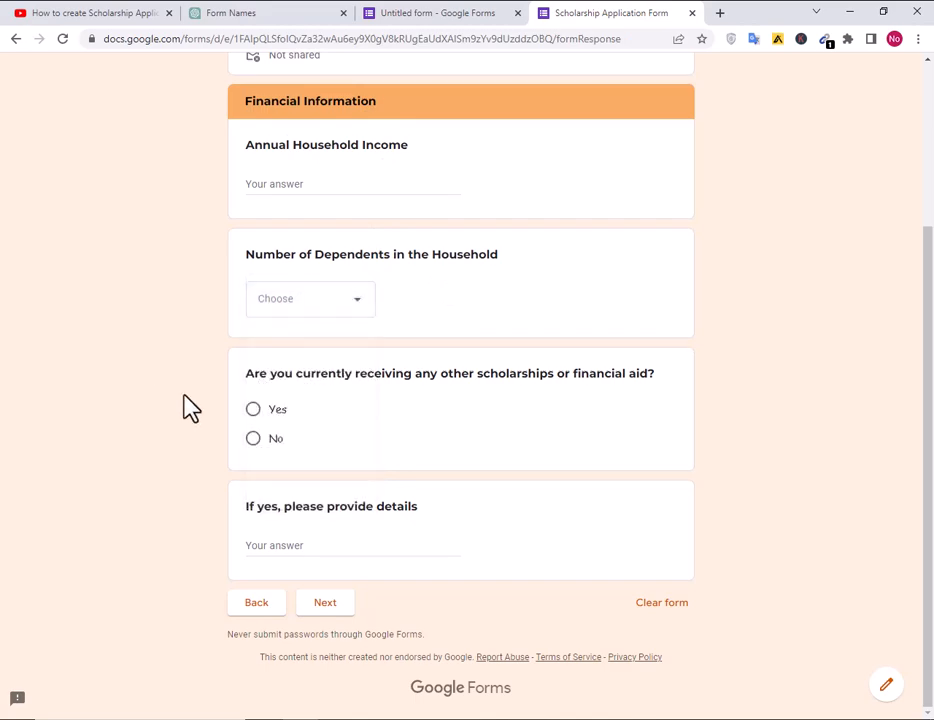
- Try both answers to the question about receiving other scholarships or financial aid, ending with No selected
{"action": "left_click", "coordinate": [254, 410]}
{"action": "left_click", "coordinate": [254, 440]}
{"action": "scroll", "coordinate": [310, 530], "scroll_direction": "down", "scroll_amount": 1}
- Continue the preview through the Reference 1 and Reference 2 sections and look over their contact questions
{"action": "left_click", "coordinate": [342, 606]}
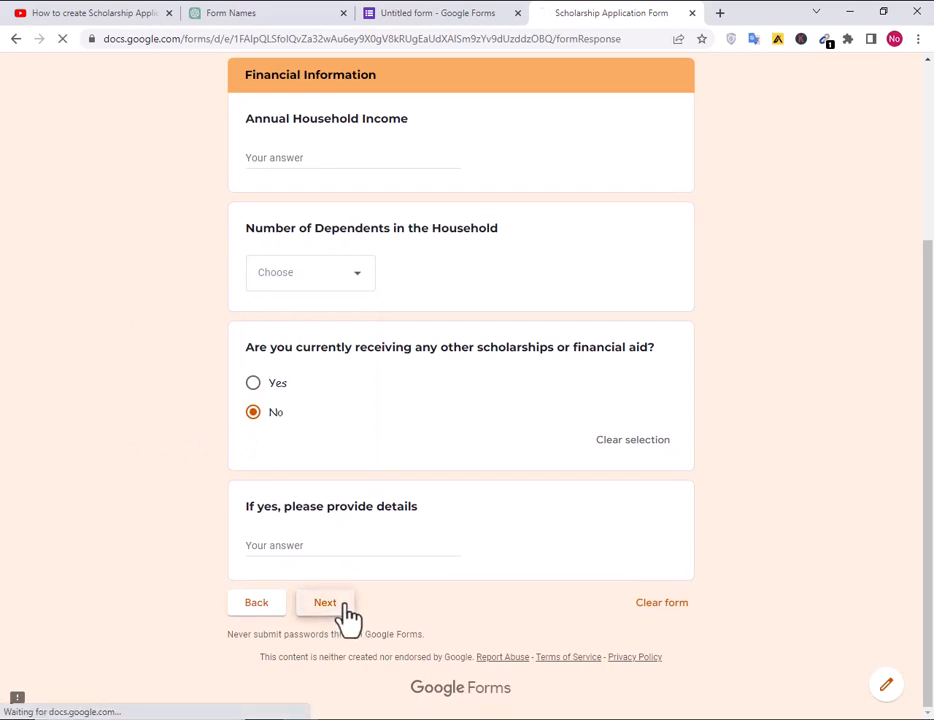
{"action": "scroll", "coordinate": [398, 465], "scroll_direction": "down", "scroll_amount": 2}
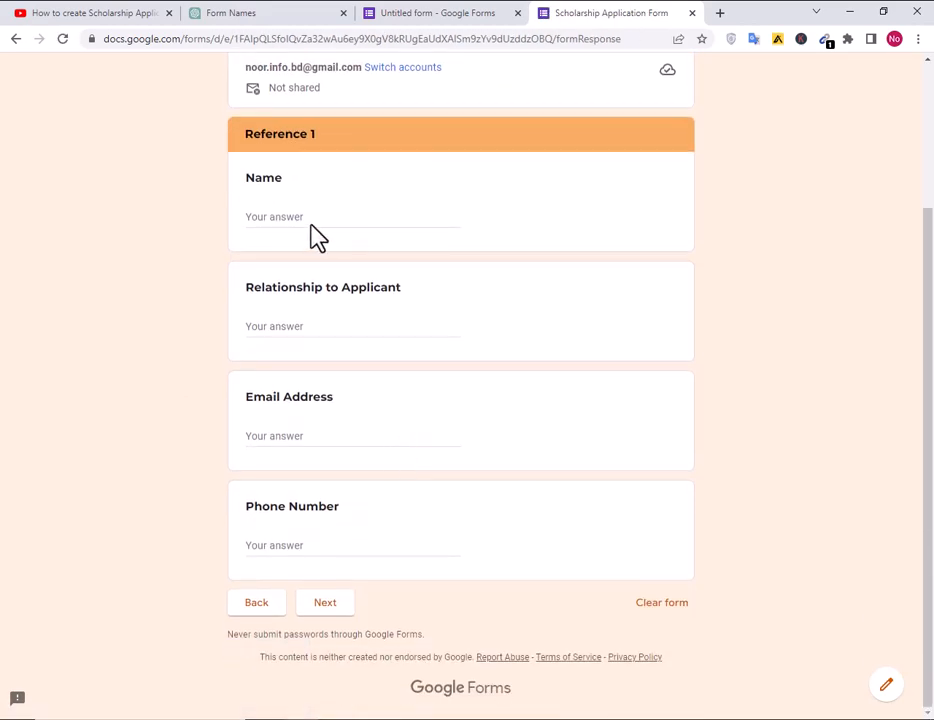
{"action": "left_click", "coordinate": [320, 603]}
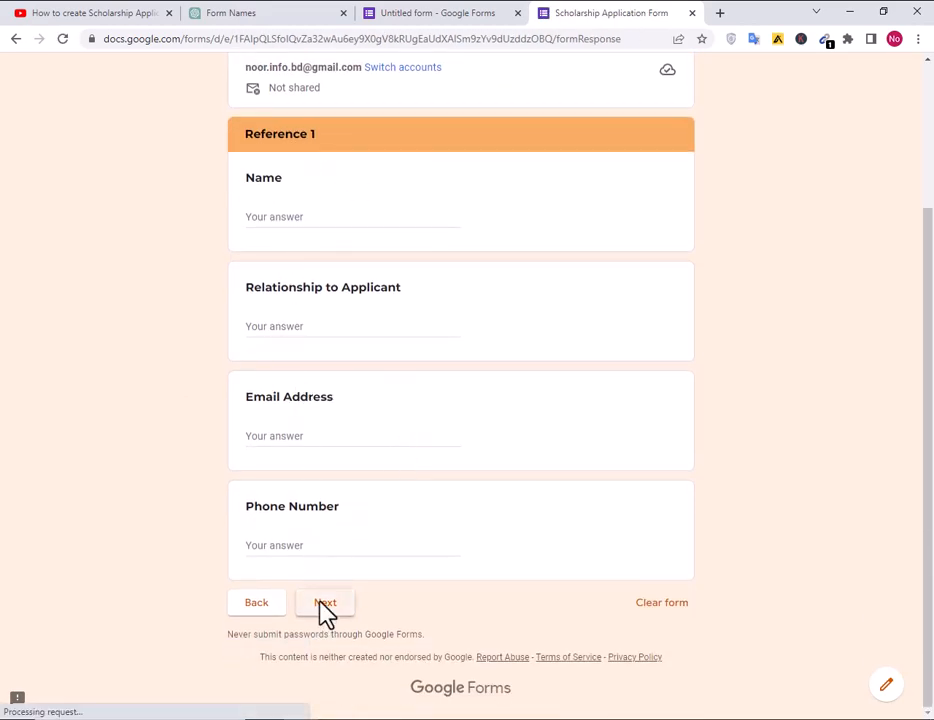
{"action": "scroll", "coordinate": [238, 248], "scroll_direction": "down", "scroll_amount": 1}
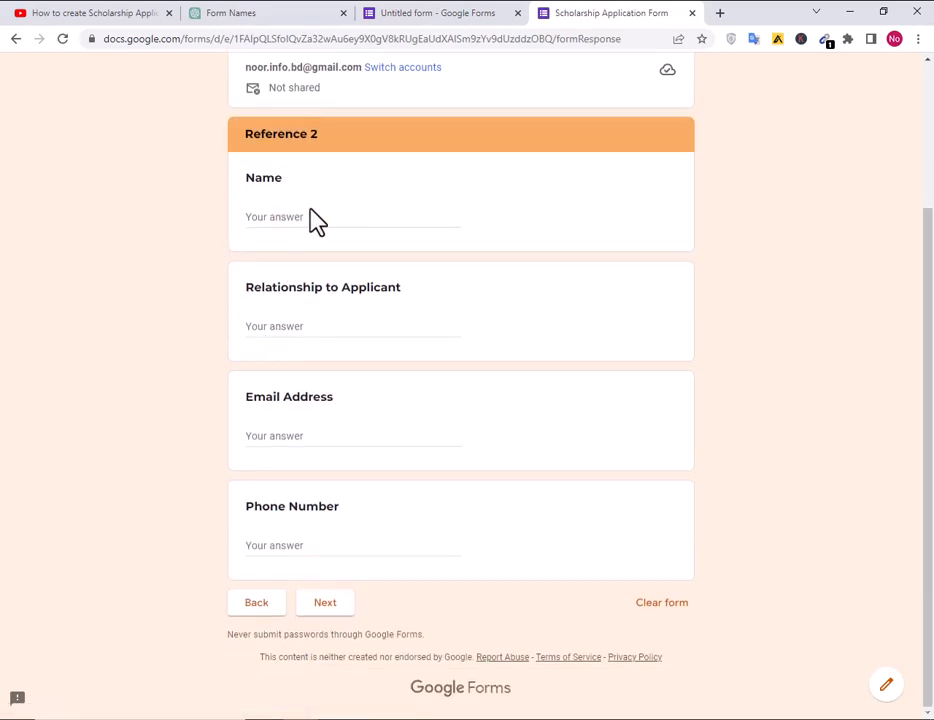
- Continue the preview to the final section with Applicant's Signature and check the Date question's calendar without picking a date
{"action": "left_click", "coordinate": [325, 602]}
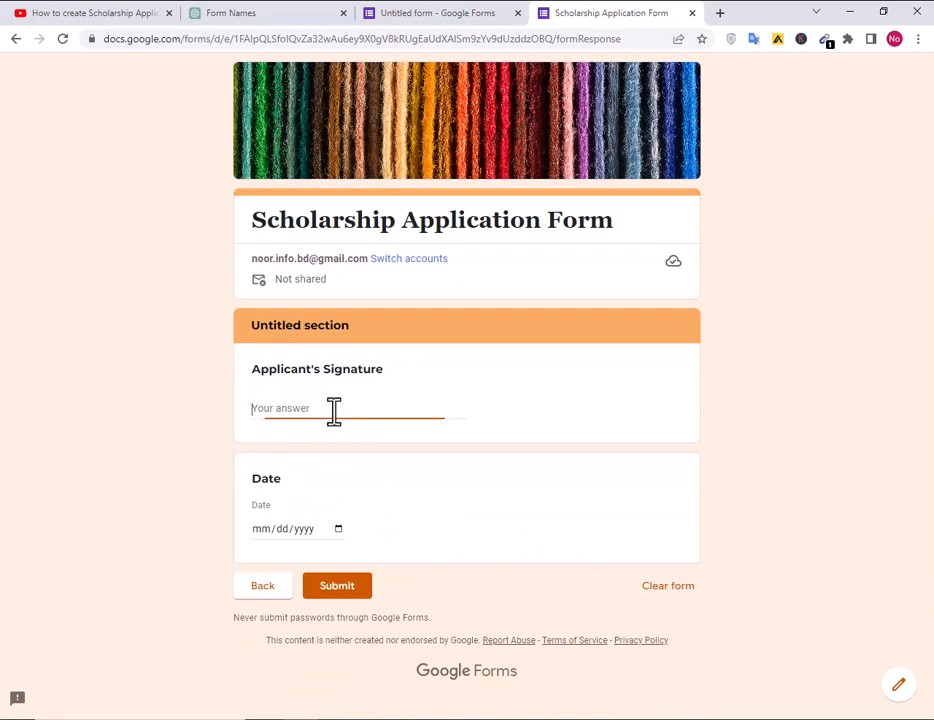
{"action": "left_click", "coordinate": [362, 527]}
{"action": "left_click", "coordinate": [323, 531]}
{"action": "left_click", "coordinate": [346, 527]}
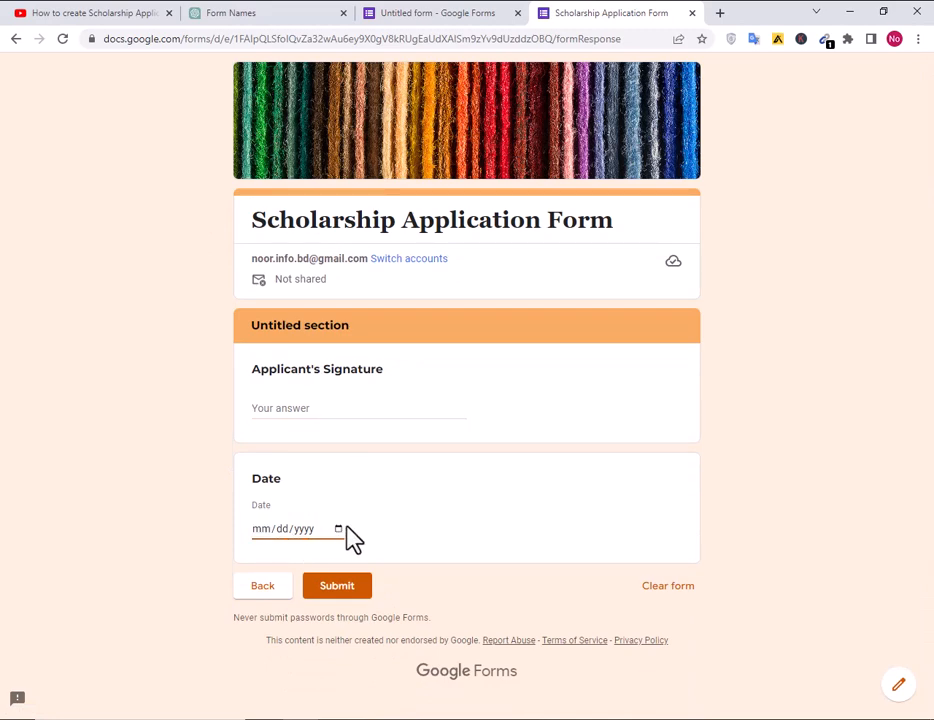
{"action": "left_click", "coordinate": [339, 528]}
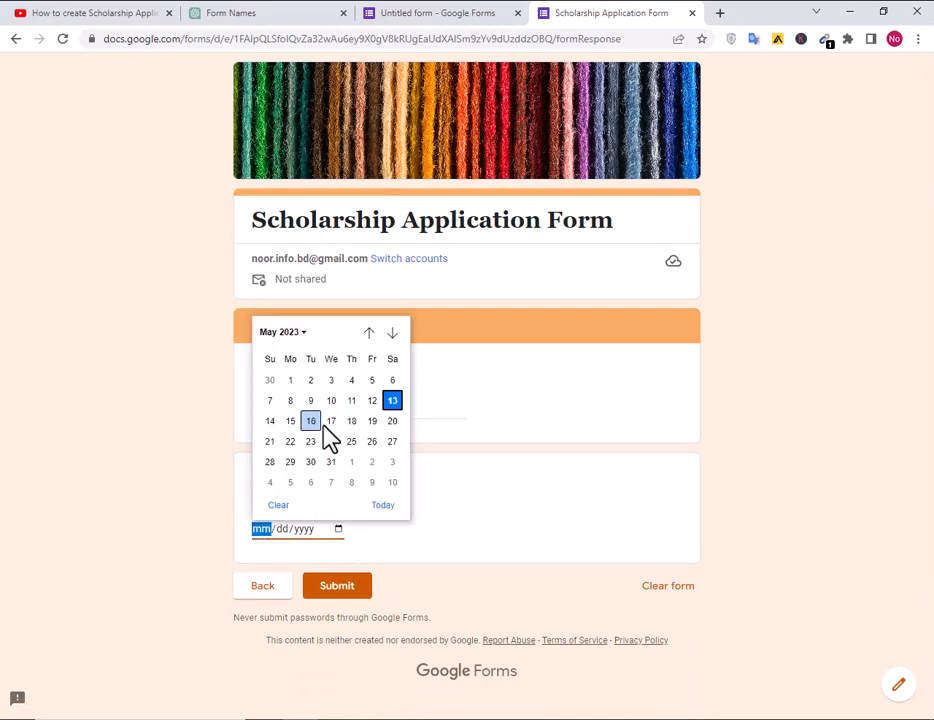
{"action": "left_click", "coordinate": [540, 560]}
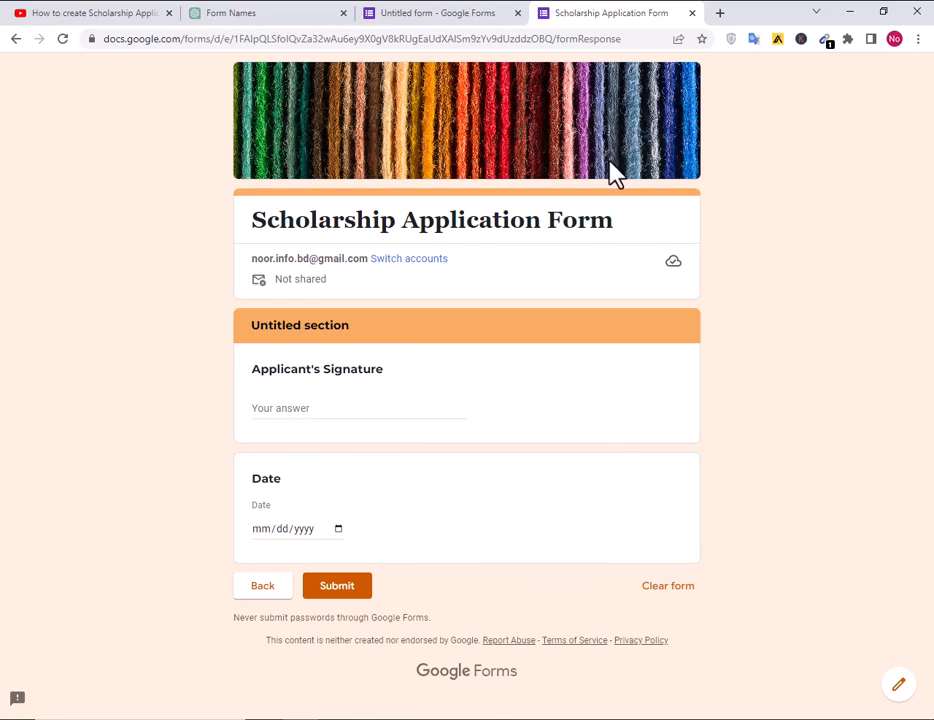
- Return to the form editor and look through the questions of the first section
{"action": "left_click", "coordinate": [498, 14]}
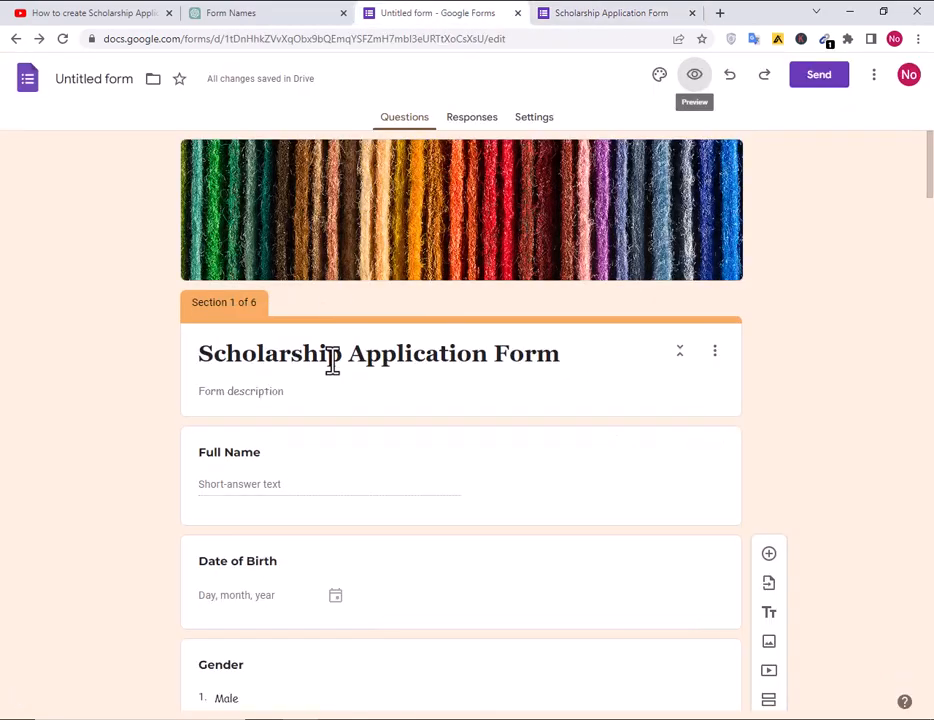
{"action": "scroll", "coordinate": [352, 421], "scroll_direction": "down", "scroll_amount": 5}
{"action": "scroll", "coordinate": [350, 425], "scroll_direction": "down", "scroll_amount": 2}
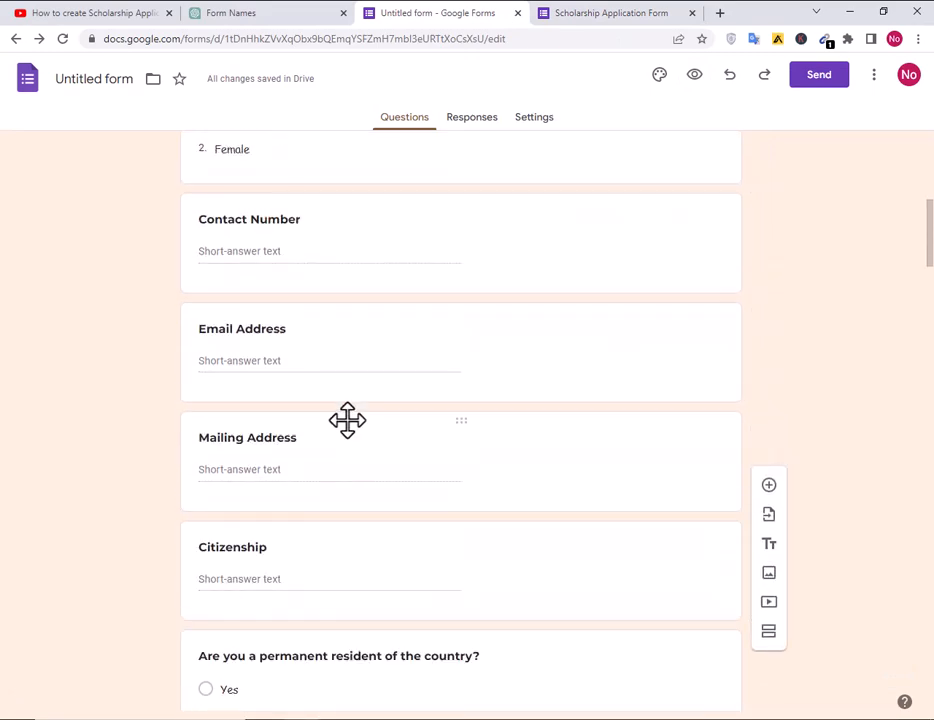
{"action": "scroll", "coordinate": [347, 420], "scroll_direction": "up", "scroll_amount": 7}
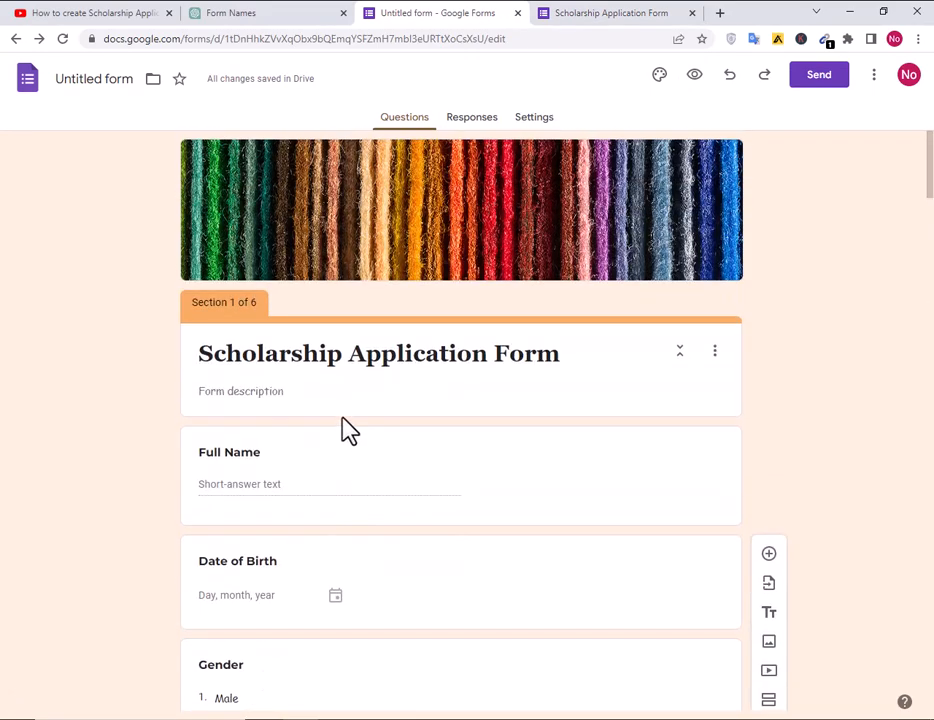